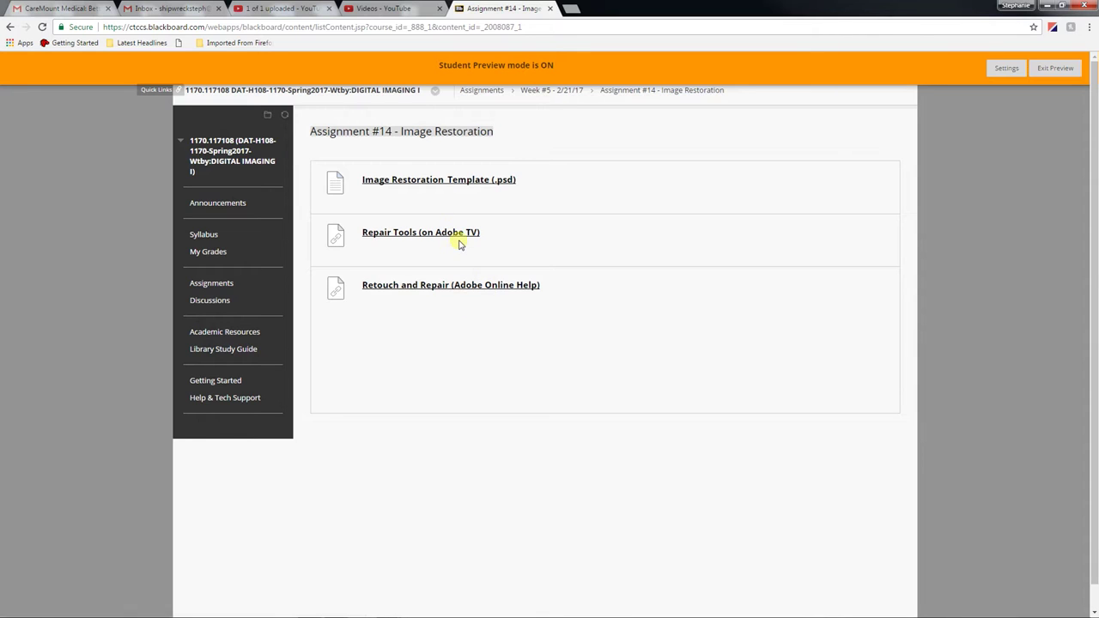
# Download the Image Restoration Template (.psd) from Assignment #14, open it in Photoshop, and view the "before" portrait at 100%
pyautogui.click(459, 182)
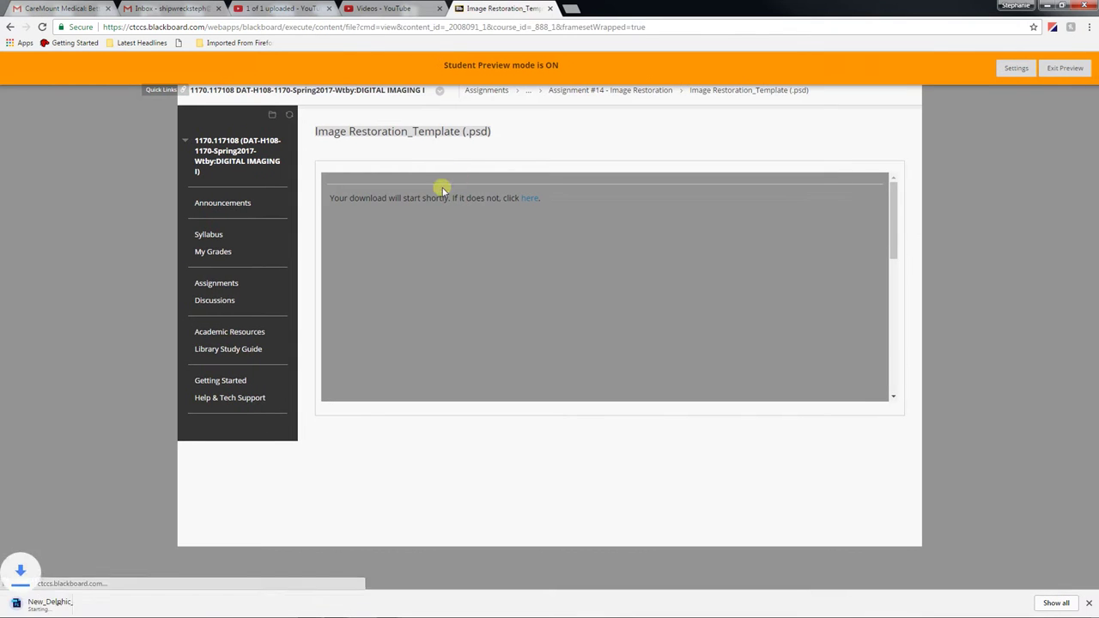
pyautogui.click(77, 601)
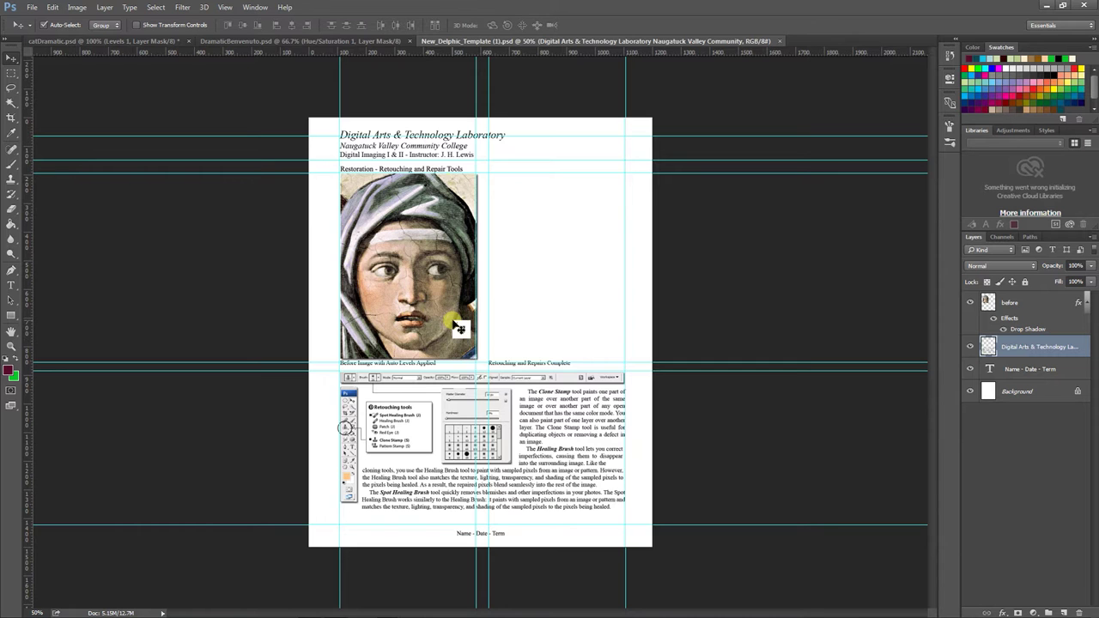
pyautogui.press('ctrl')
pyautogui.hotkey('ctrl', '+')
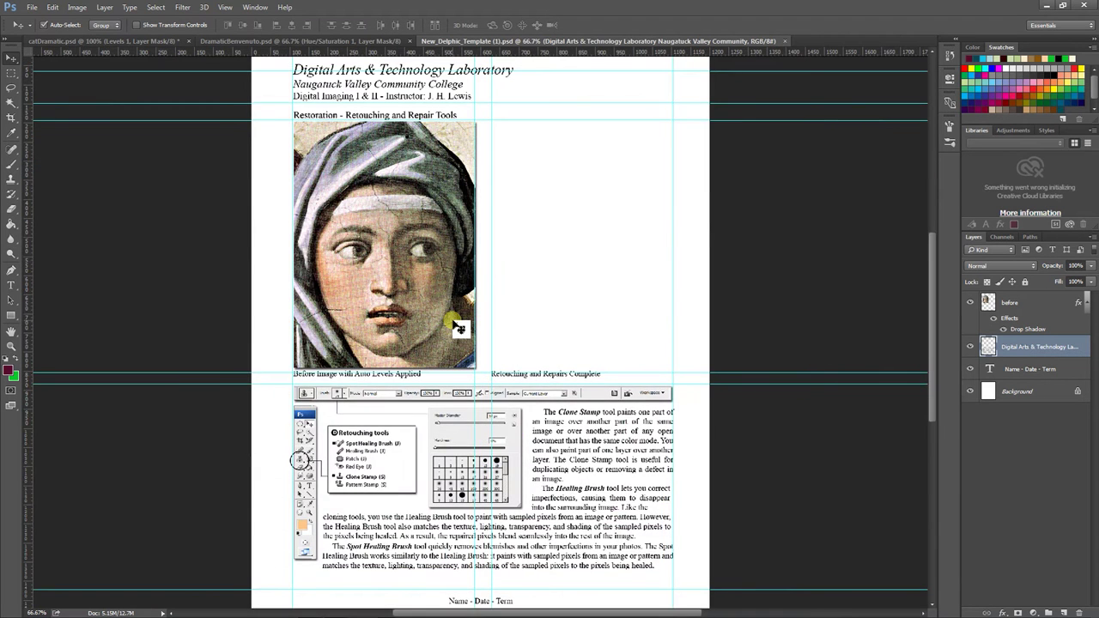
pyautogui.hotkey('ctrl', '+')
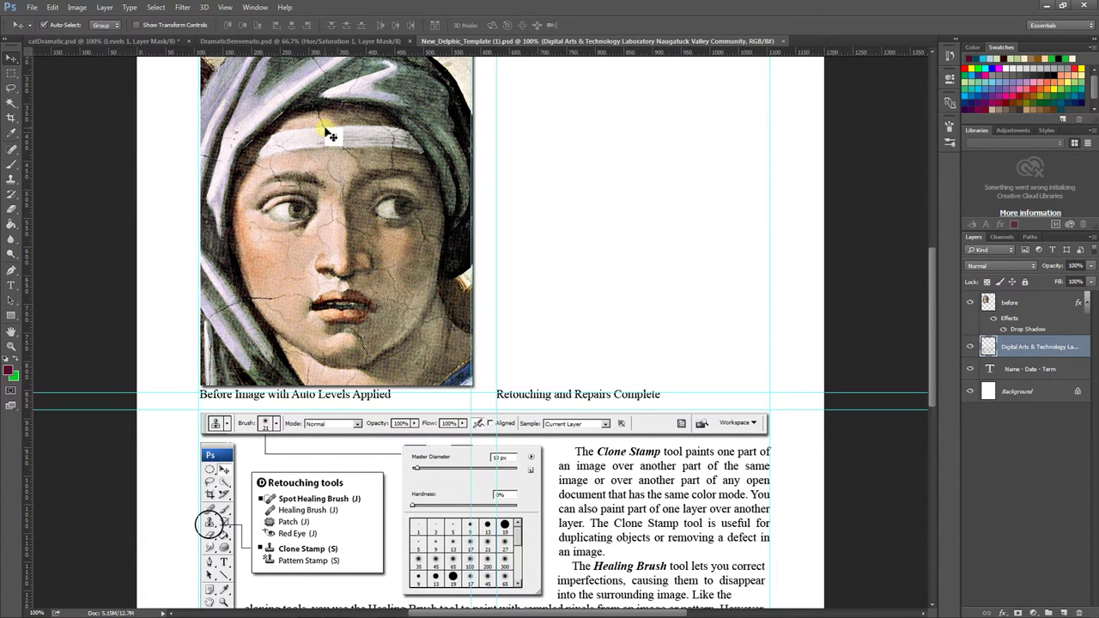
pyautogui.scroll(2, 567, 175)
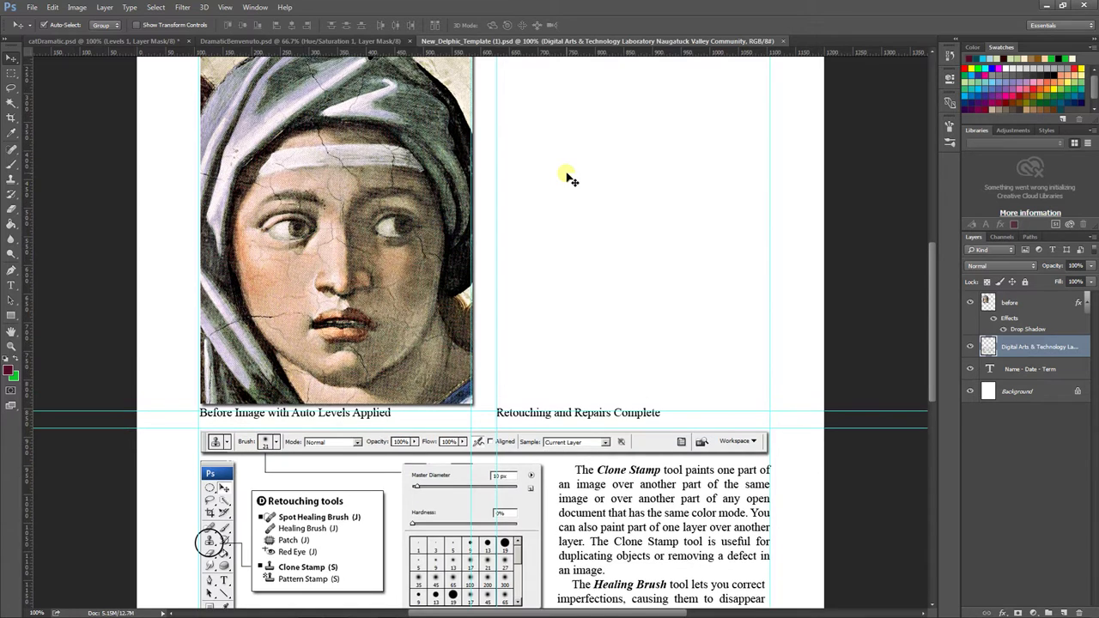
pyautogui.scroll(1, 567, 175)
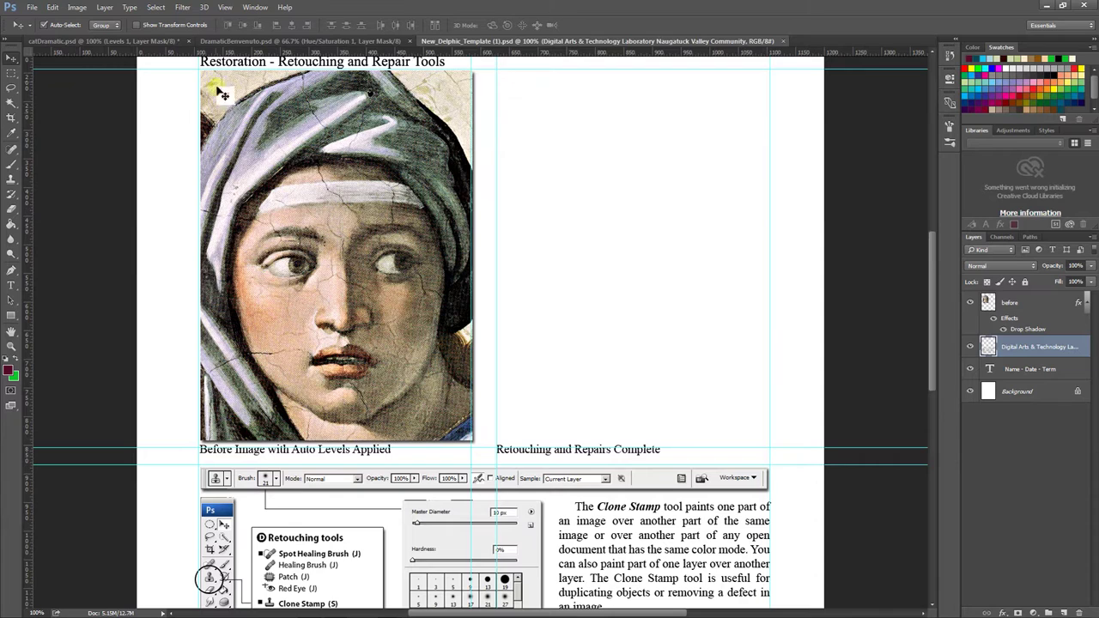
# In catDramatic.psd, convert the Background into a regular layer named Layer 0 and delete the Levels 1 adjustment layer
pyautogui.click(242, 41)
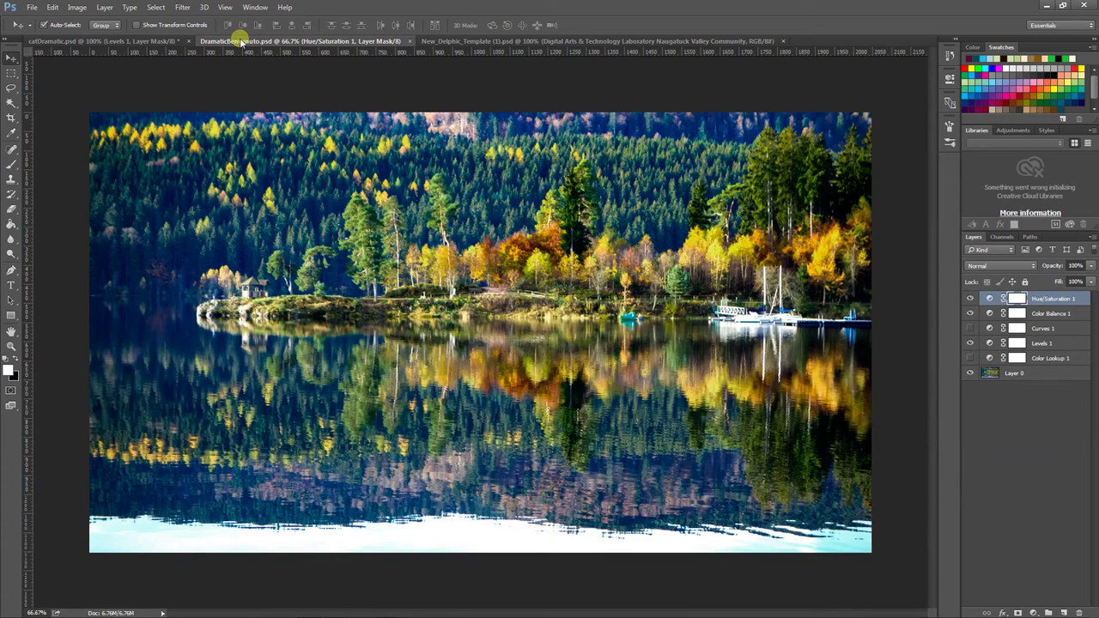
pyautogui.click(85, 41)
pyautogui.click(969, 302)
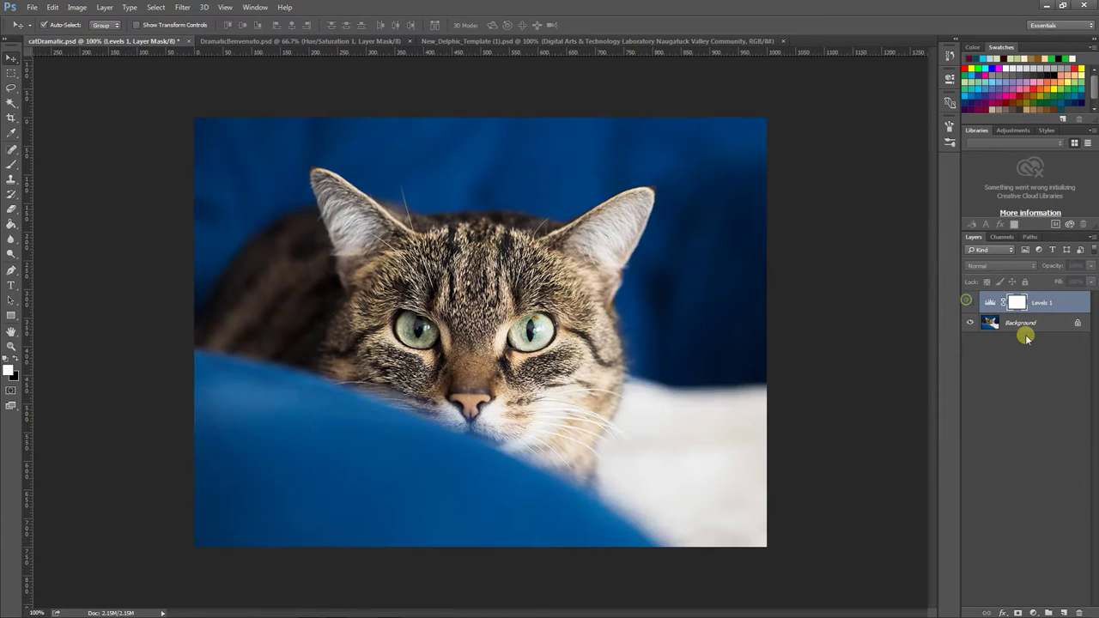
pyautogui.click(1038, 325)
pyautogui.doubleClick(1040, 324)
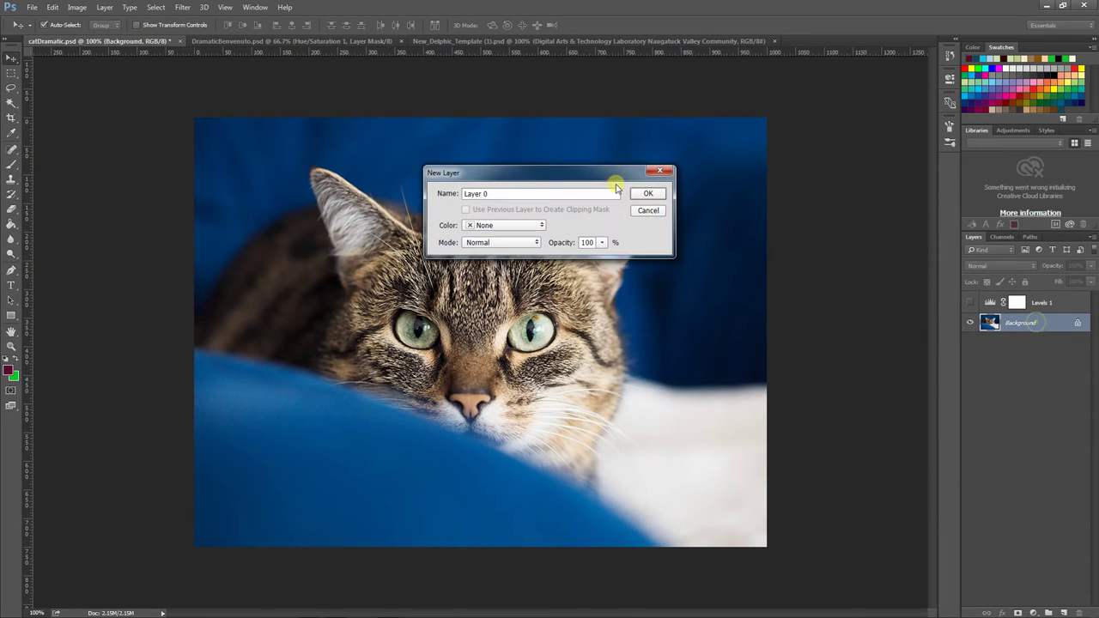
pyautogui.click(645, 190)
pyautogui.moveTo(1065, 307); pyautogui.dragTo(1079, 613)
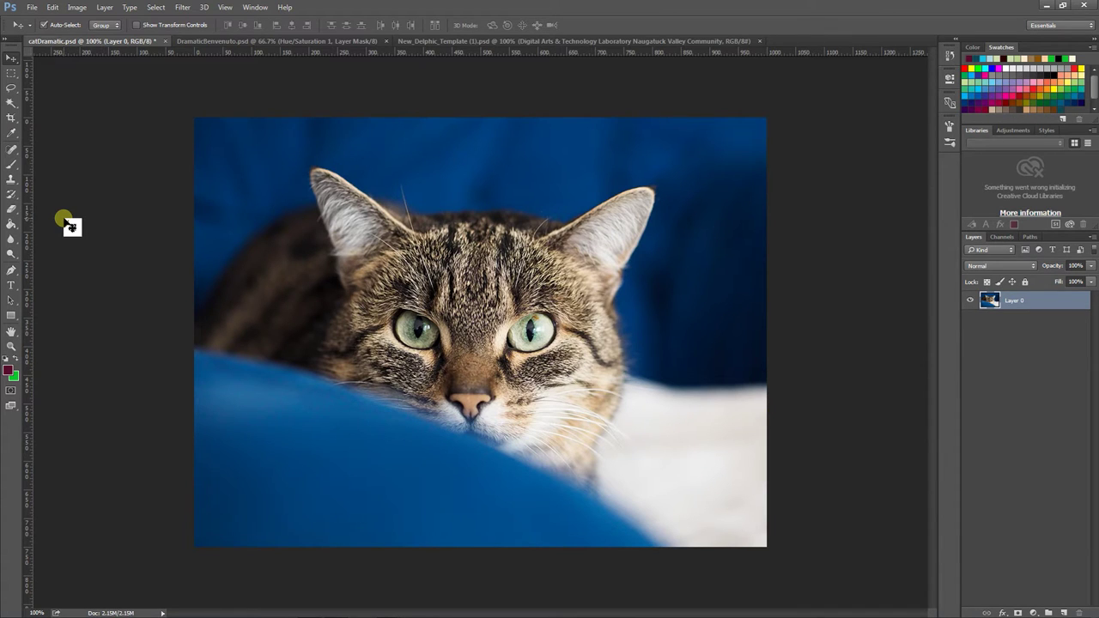
# Choose the Essentials workspace with the Move tool active
pyautogui.click(11, 149)
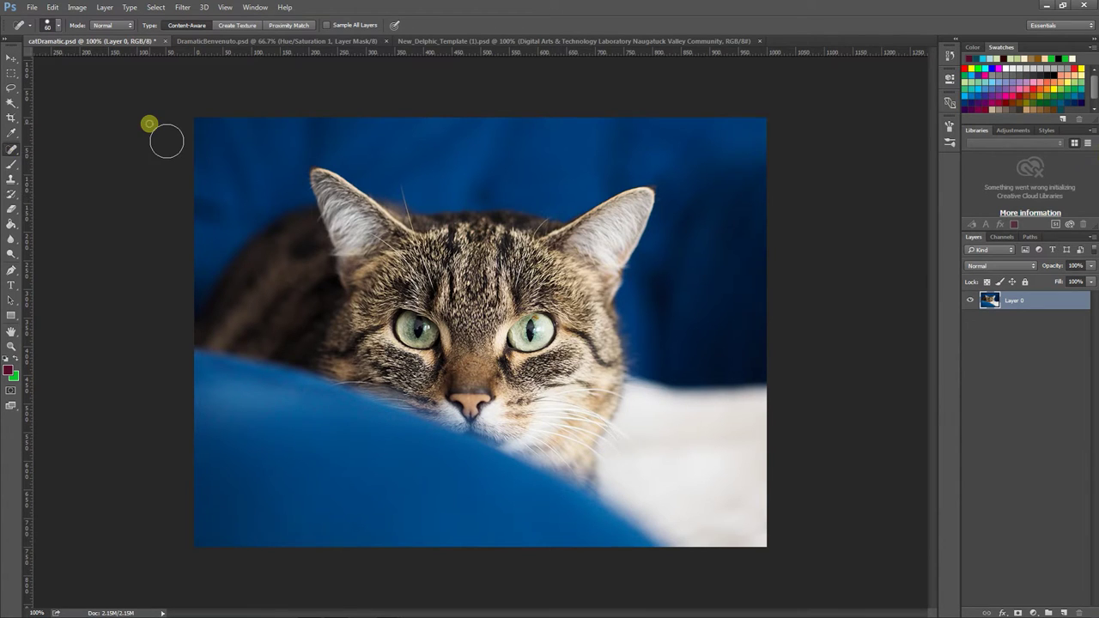
pyautogui.click(11, 59)
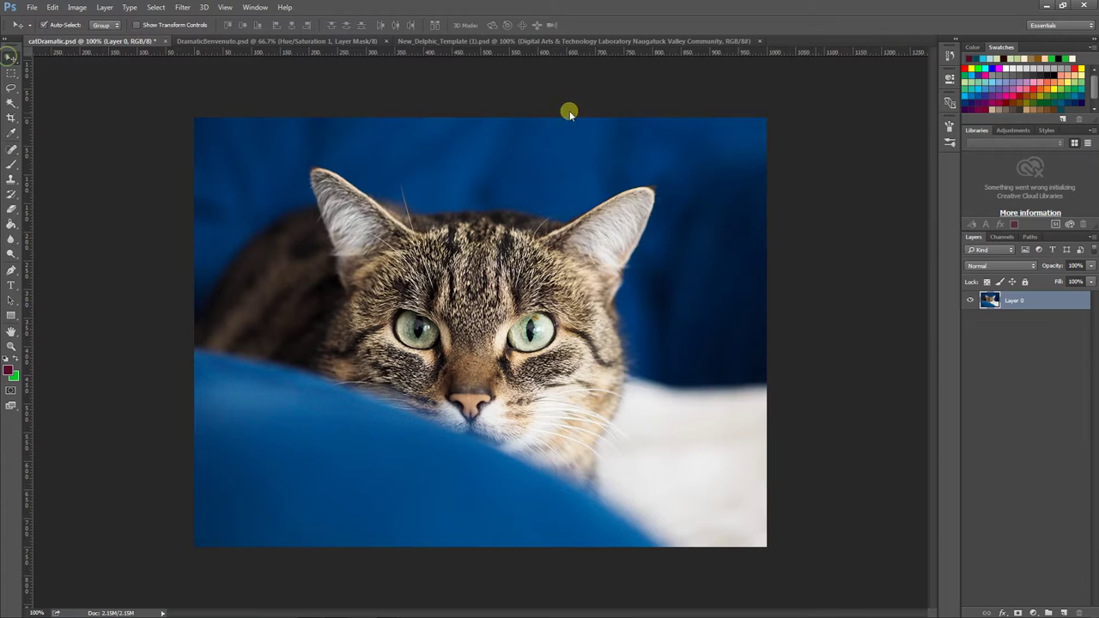
pyautogui.click(1063, 26)
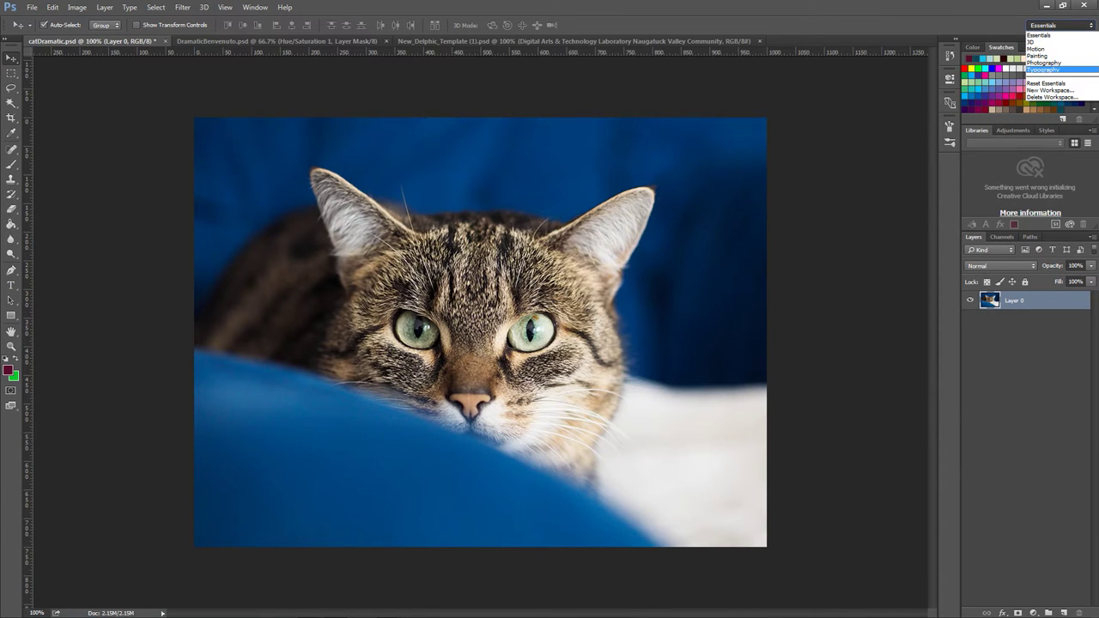
pyautogui.click(1056, 36)
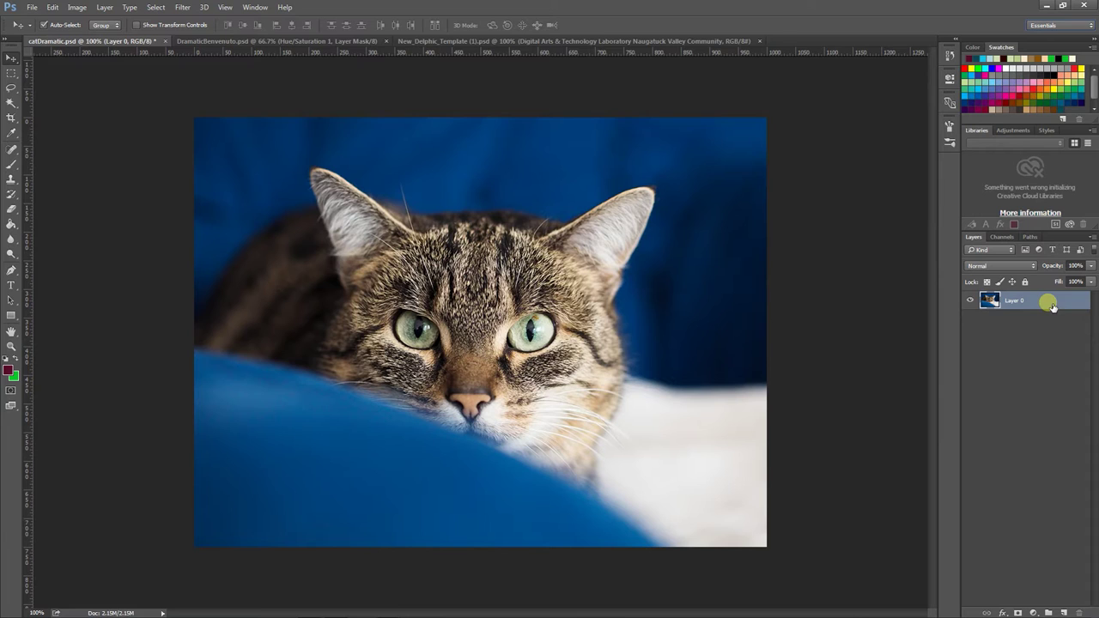
# Set the Clone Stamp brush to about 74 px and try stamping above the cat's head without defining a source point
pyautogui.click(11, 181)
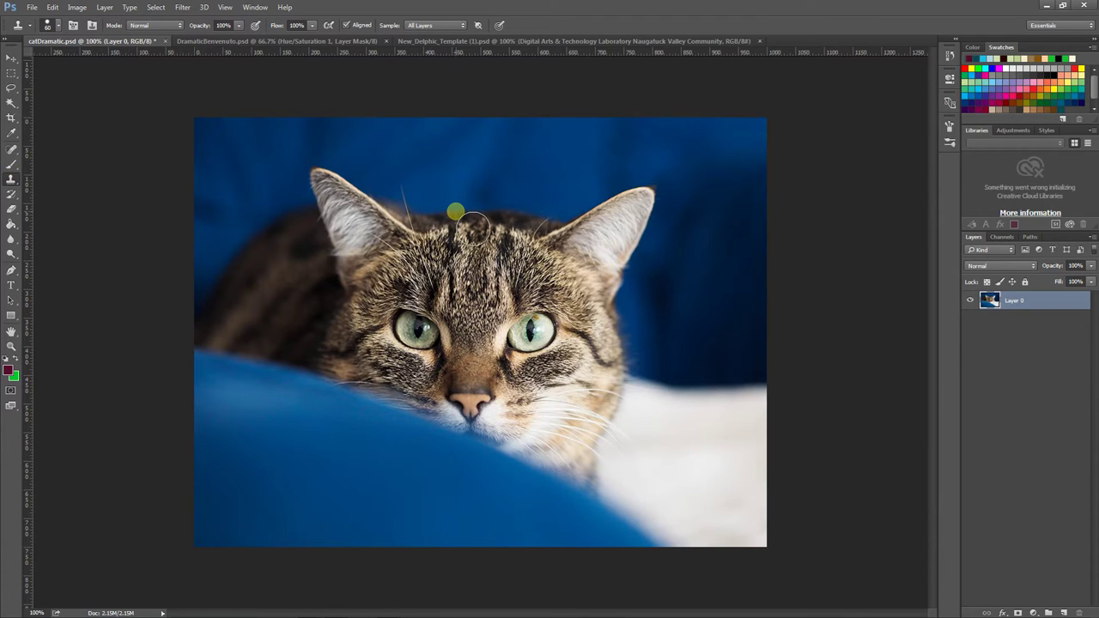
pyautogui.press(']')
pyautogui.press(']')
pyautogui.press(']')
pyautogui.press(']')
pyautogui.press(']')
pyautogui.click(53, 27)
pyautogui.moveTo(104, 62); pyautogui.dragTo(90, 61)
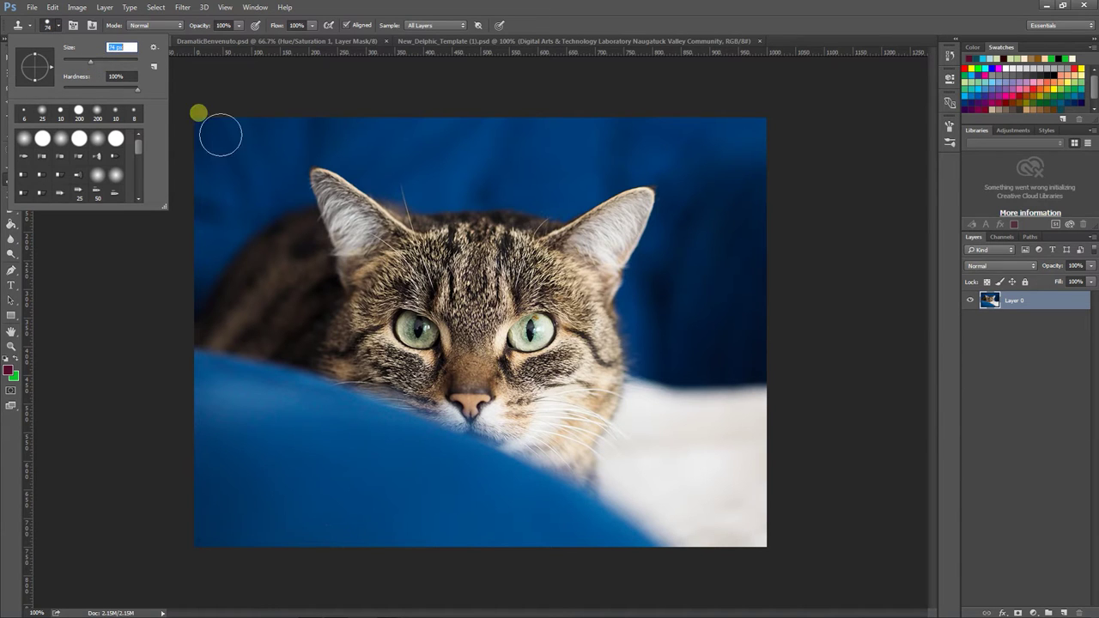
pyautogui.click(478, 182)
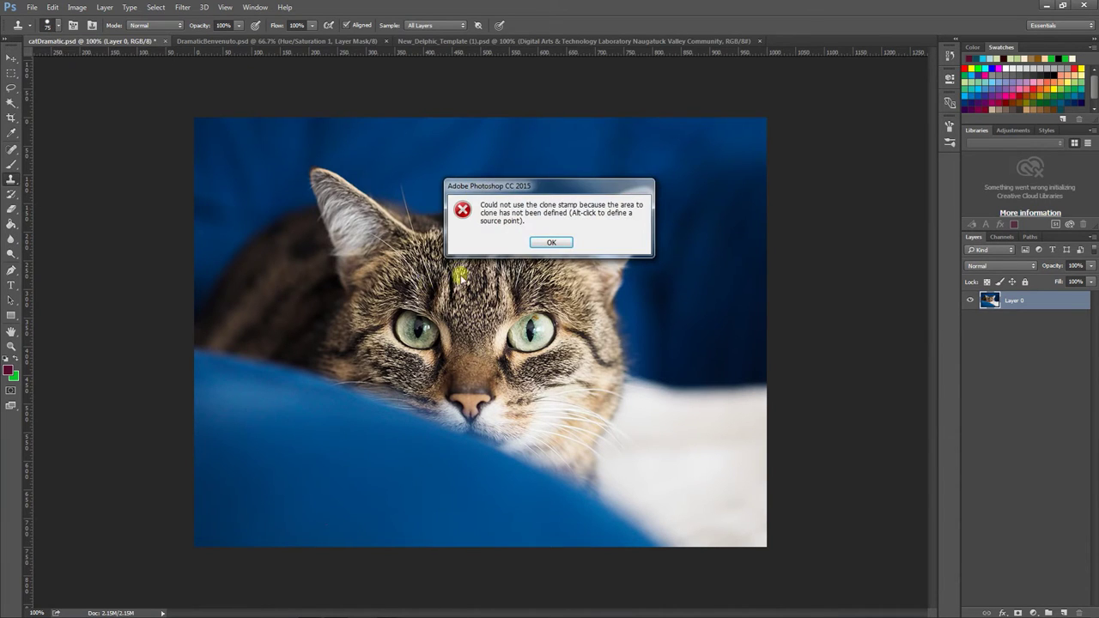
pyautogui.click(549, 244)
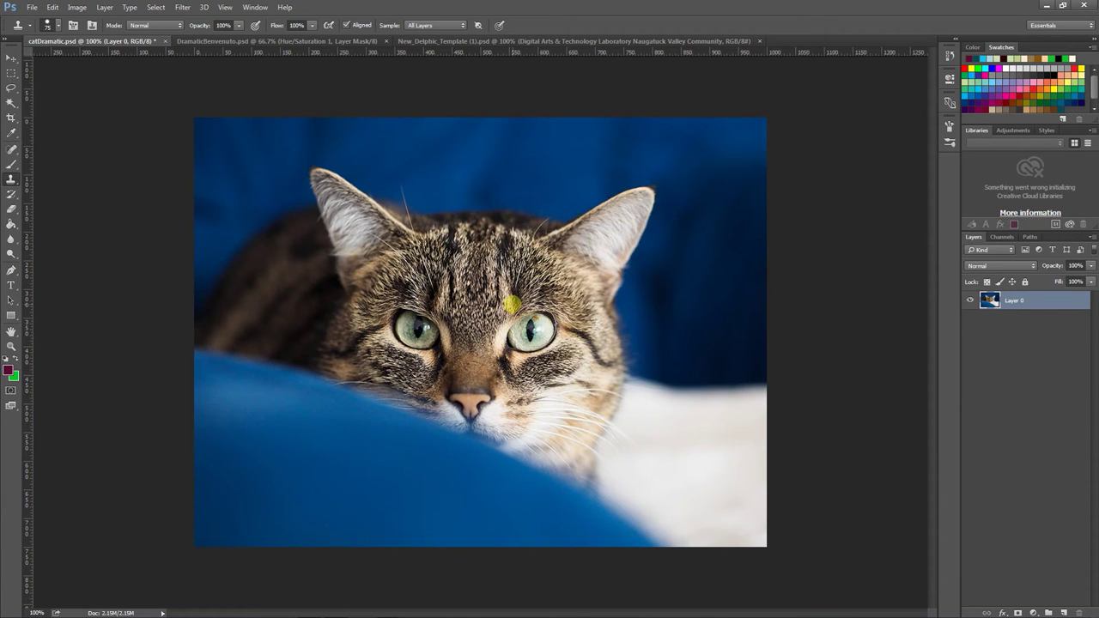
# Adjust the Clone Stamp brush size to 90 px
pyautogui.press(']')
pyautogui.press(']')
pyautogui.press(']')
pyautogui.press('[')
pyautogui.press('[')
pyautogui.press('[')
pyautogui.press('[')
pyautogui.press(']')
pyautogui.press(']')
pyautogui.press(']')
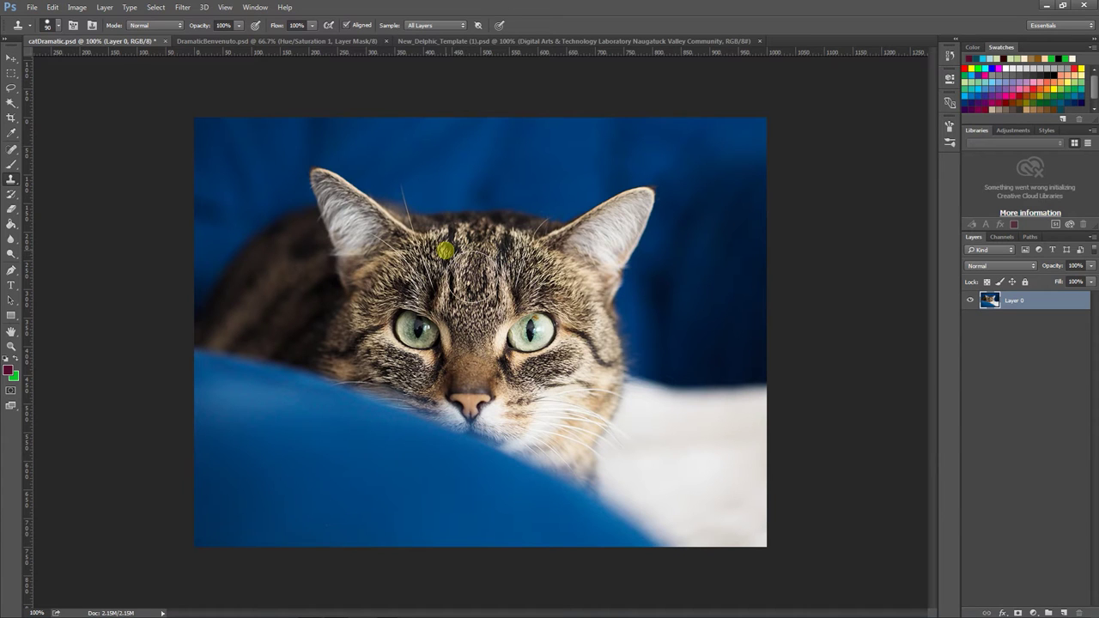
# Clone the cat's face and body onto the blue background at the upper right of the photo, using the hard-edged brush
pyautogui.hotkey('ctrl', 'z')
pyautogui.click(561, 219)
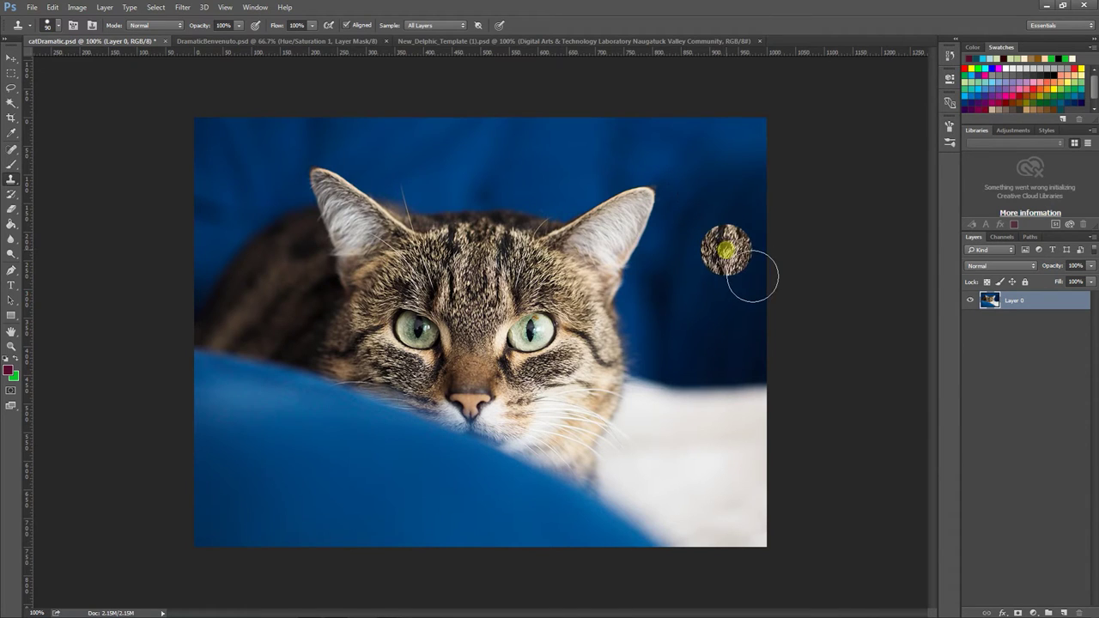
pyautogui.moveTo(727, 166)
pyautogui.mouseDown()
pyautogui.moveTo(720, 220)
pyautogui.moveTo(750, 153)
pyautogui.moveTo(746, 200)
pyautogui.moveTo(765, 152)
pyautogui.moveTo(716, 131)
pyautogui.moveTo(690, 172)
pyautogui.moveTo(717, 201)
pyautogui.moveTo(710, 295)
pyautogui.moveTo(719, 312)
pyautogui.moveTo(764, 292)
pyautogui.moveTo(750, 351)
pyautogui.moveTo(787, 354)
pyautogui.moveTo(705, 342)
pyautogui.moveTo(714, 268)
pyautogui.moveTo(705, 224)
pyautogui.moveTo(683, 300)
pyautogui.moveTo(692, 368)
pyautogui.moveTo(793, 381)
pyautogui.moveTo(692, 385)
pyautogui.moveTo(797, 389)
pyautogui.moveTo(682, 376)
pyautogui.moveTo(673, 363)
pyautogui.moveTo(665, 331)
pyautogui.moveTo(705, 221)
pyautogui.moveTo(694, 190)
pyautogui.moveTo(635, 167)
pyautogui.moveTo(779, 146)
pyautogui.moveTo(581, 159)
pyautogui.moveTo(617, 189)
pyautogui.moveTo(592, 219)
pyautogui.moveTo(661, 180)
pyautogui.moveTo(696, 193)
pyautogui.moveTo(727, 307)
pyautogui.moveTo(618, 206)
pyautogui.moveTo(601, 205)
pyautogui.moveTo(650, 209)
pyautogui.moveTo(632, 226)
pyautogui.moveTo(593, 201)
pyautogui.moveTo(637, 267)
pyautogui.moveTo(704, 319)
pyautogui.mouseUp()
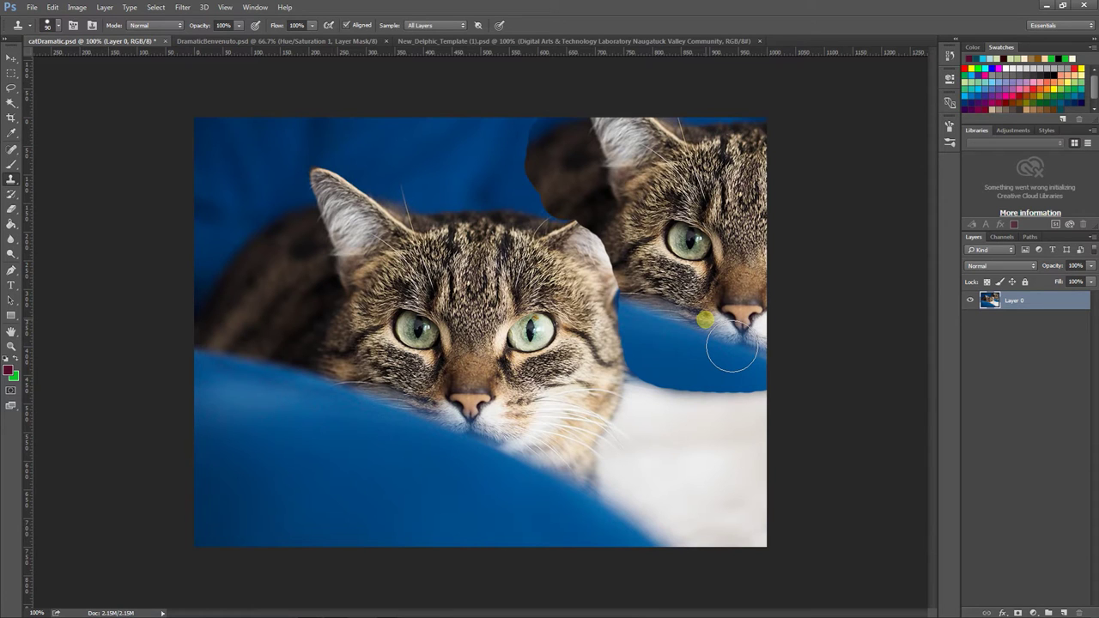
pyautogui.moveTo(704, 320)
pyautogui.mouseDown()
pyautogui.moveTo(662, 302)
pyautogui.moveTo(630, 167)
pyautogui.mouseUp()
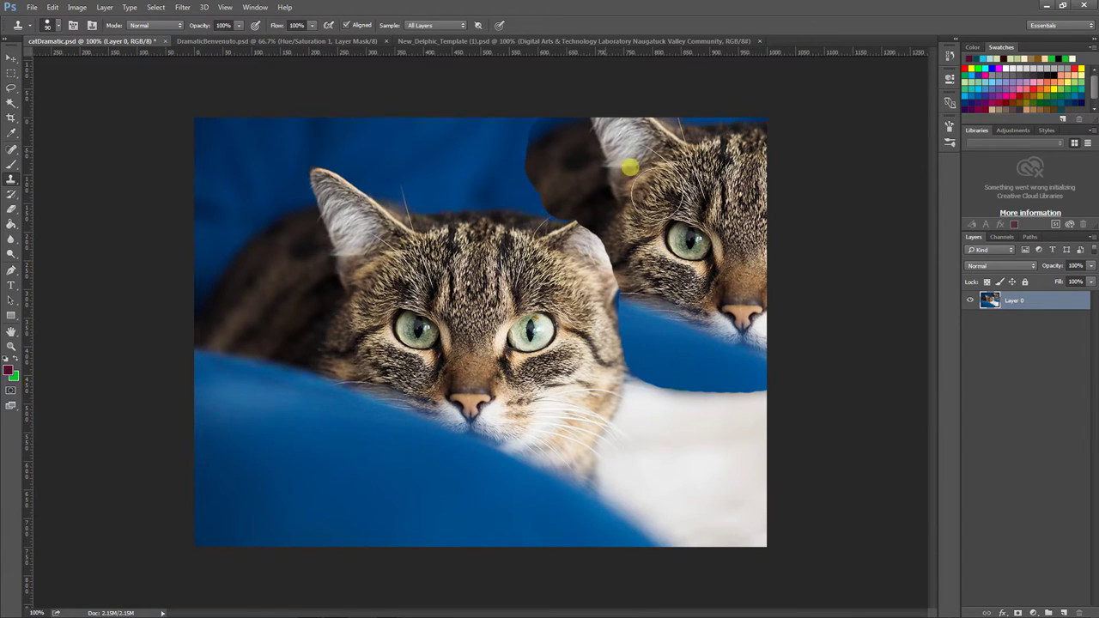
# Lower the Clone Stamp's hardness to a soft edge and clone one of the cat's eyes into the photo's upper-left corner
pyautogui.click(60, 23)
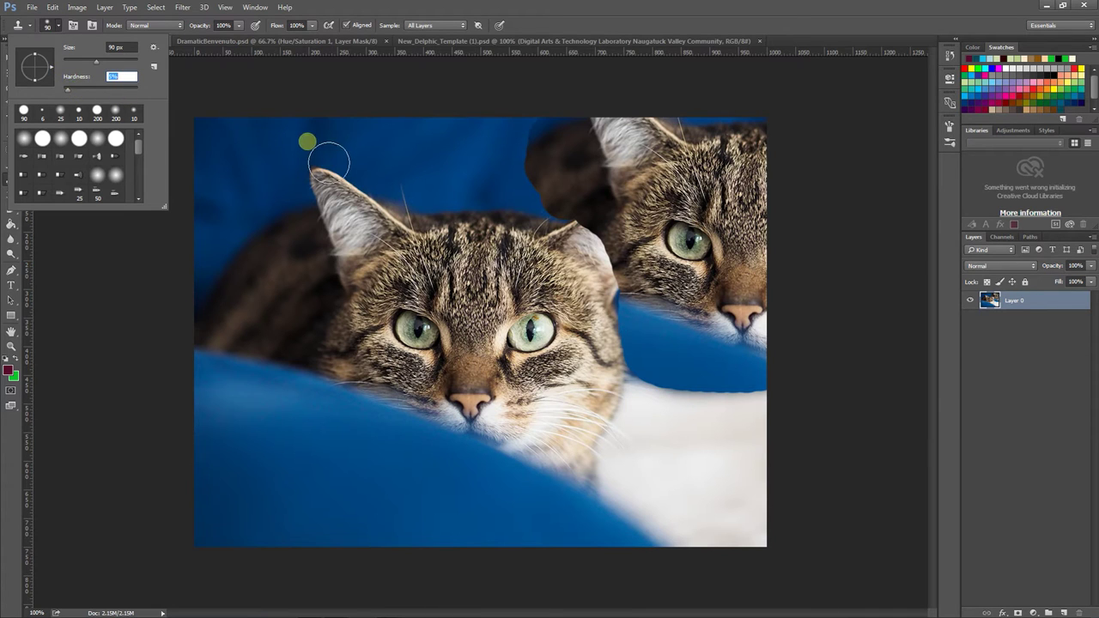
pyautogui.click(309, 140)
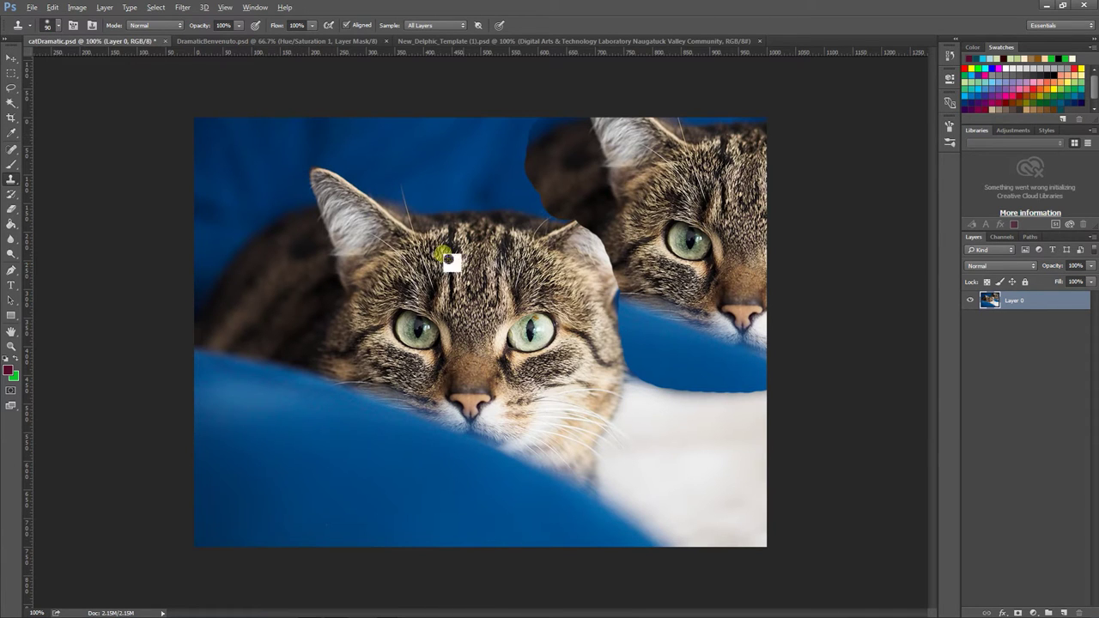
pyautogui.keyDown('alt'); pyautogui.click(530, 328); pyautogui.keyUp('alt')
pyautogui.moveTo(237, 129)
pyautogui.mouseDown()
pyautogui.moveTo(265, 143)
pyautogui.moveTo(267, 186)
pyautogui.moveTo(292, 180)
pyautogui.moveTo(279, 150)
pyautogui.mouseUp()
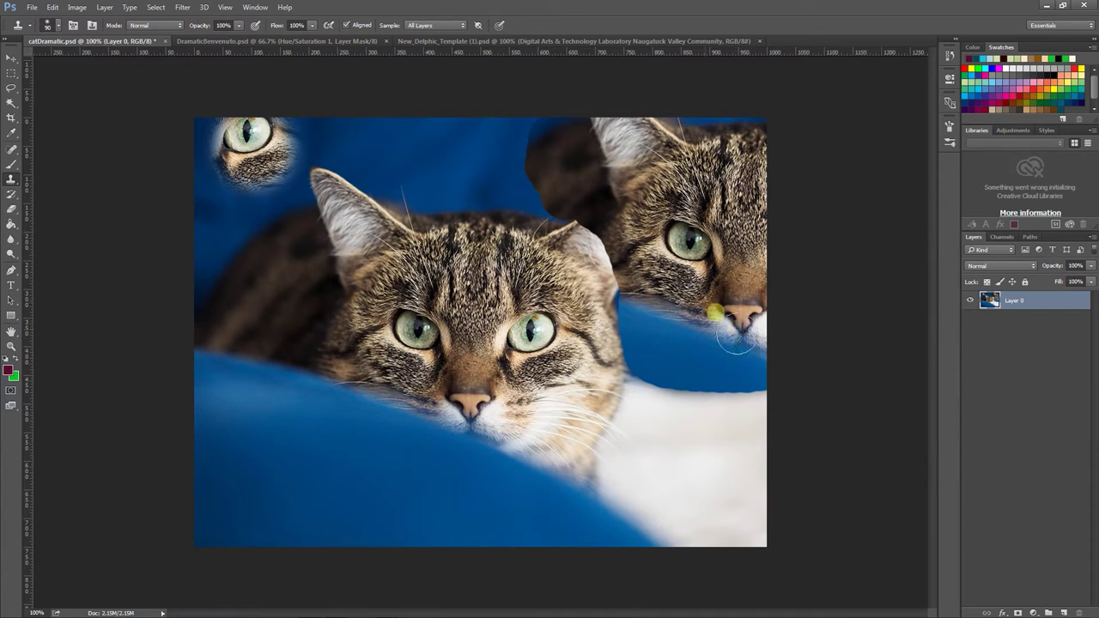
# Clone blue background from above the cat over the duplicate cat's ear and dark body
pyautogui.keyDown('alt'); pyautogui.click(400, 151); pyautogui.keyUp('alt')
pyautogui.moveTo(443, 160)
pyautogui.mouseDown()
pyautogui.moveTo(623, 155)
pyautogui.moveTo(573, 148)
pyautogui.moveTo(555, 166)
pyautogui.moveTo(502, 150)
pyautogui.moveTo(571, 148)
pyautogui.moveTo(555, 170)
pyautogui.moveTo(602, 170)
pyautogui.moveTo(655, 139)
pyautogui.moveTo(613, 164)
pyautogui.moveTo(686, 137)
pyautogui.moveTo(651, 163)
pyautogui.mouseUp()
pyautogui.keyDown('alt'); pyautogui.click(399, 126); pyautogui.keyUp('alt')
pyautogui.moveTo(501, 166)
pyautogui.mouseDown()
pyautogui.moveTo(532, 176)
pyautogui.moveTo(564, 209)
pyautogui.moveTo(589, 206)
pyautogui.moveTo(594, 221)
pyautogui.moveTo(700, 140)
pyautogui.mouseUp()
# Resample the blue background repeatedly and clone it over the duplicate cat's forehead and the area around its eye
pyautogui.keyDown('alt'); pyautogui.click(461, 139); pyautogui.keyUp('alt')
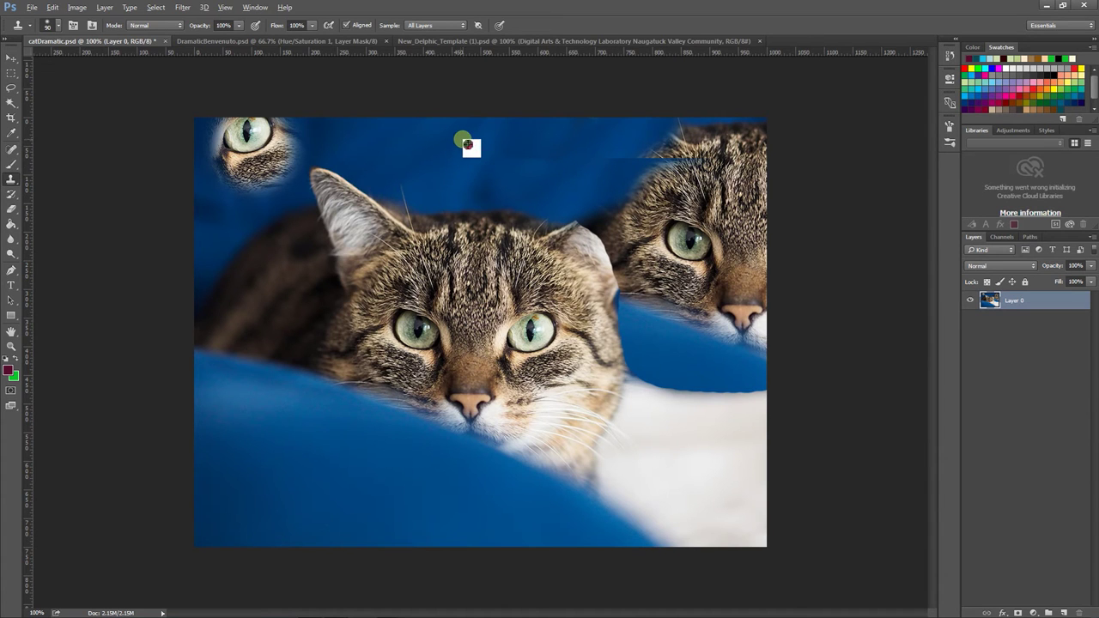
pyautogui.keyDown('alt'); pyautogui.click(441, 181); pyautogui.keyUp('alt')
pyautogui.moveTo(441, 182)
pyautogui.mouseDown()
pyautogui.moveTo(680, 178)
pyautogui.moveTo(512, 202)
pyautogui.moveTo(469, 188)
pyautogui.moveTo(467, 176)
pyautogui.moveTo(654, 170)
pyautogui.moveTo(527, 193)
pyautogui.mouseUp()
pyautogui.keyDown('alt'); pyautogui.click(471, 195); pyautogui.keyUp('alt')
pyautogui.keyDown('alt'); pyautogui.click(449, 155); pyautogui.keyUp('alt')
pyautogui.moveTo(631, 172)
pyautogui.mouseDown()
pyautogui.moveTo(698, 157)
pyautogui.moveTo(765, 163)
pyautogui.mouseUp()
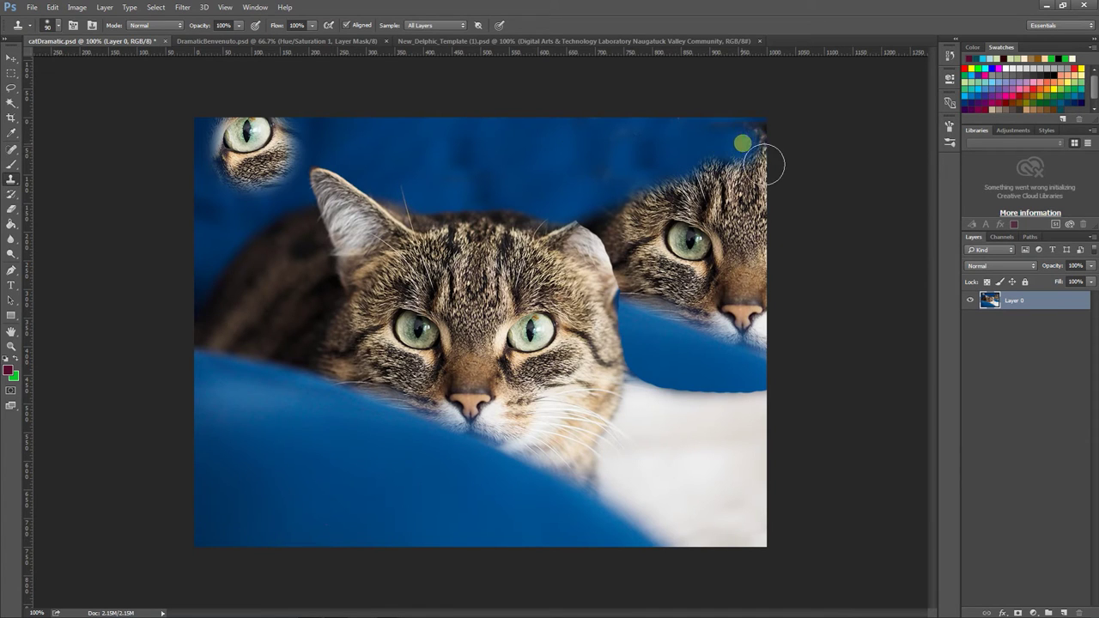
pyautogui.moveTo(532, 176)
pyautogui.mouseDown()
pyautogui.moveTo(560, 190)
pyautogui.moveTo(663, 211)
pyautogui.moveTo(751, 185)
pyautogui.mouseUp()
pyautogui.keyDown('alt'); pyautogui.click(502, 172); pyautogui.keyUp('alt')
pyautogui.moveTo(626, 215)
pyautogui.mouseDown()
pyautogui.moveTo(759, 186)
pyautogui.moveTo(767, 226)
pyautogui.moveTo(750, 152)
pyautogui.moveTo(716, 172)
pyautogui.mouseUp()
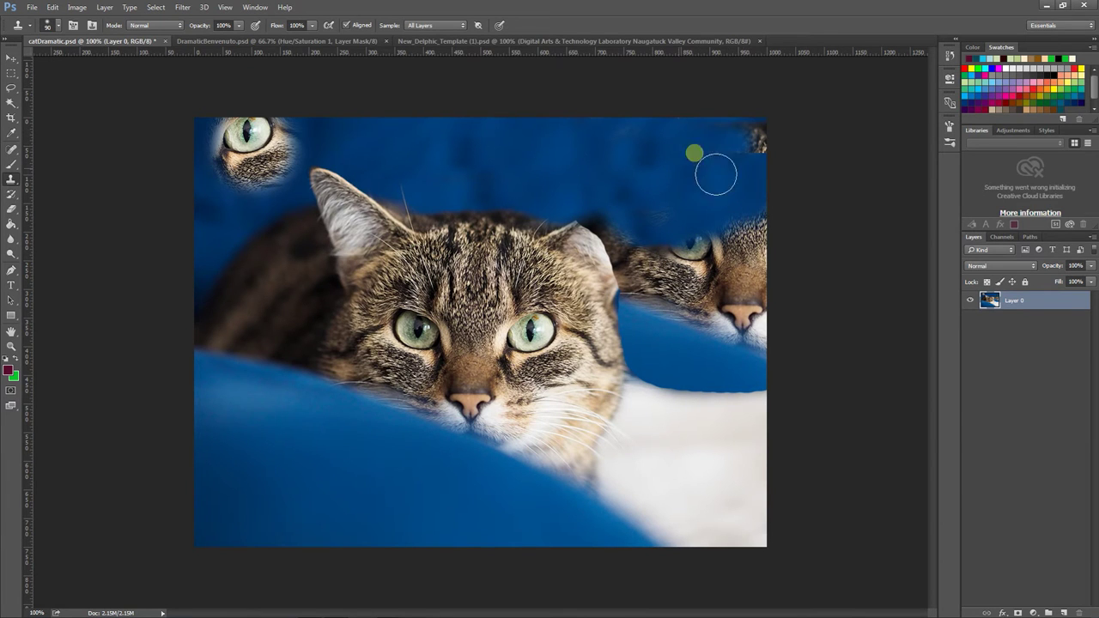
# Clone the blue blanket from the photo's lower left over the duplicate cat's nose and muzzle and the leftover fur in the corner
pyautogui.keyDown('alt'); pyautogui.click(226, 520); pyautogui.keyUp('alt')
pyautogui.moveTo(650, 260)
pyautogui.mouseDown()
pyautogui.moveTo(720, 266)
pyautogui.moveTo(763, 255)
pyautogui.moveTo(784, 274)
pyautogui.moveTo(776, 298)
pyautogui.mouseUp()
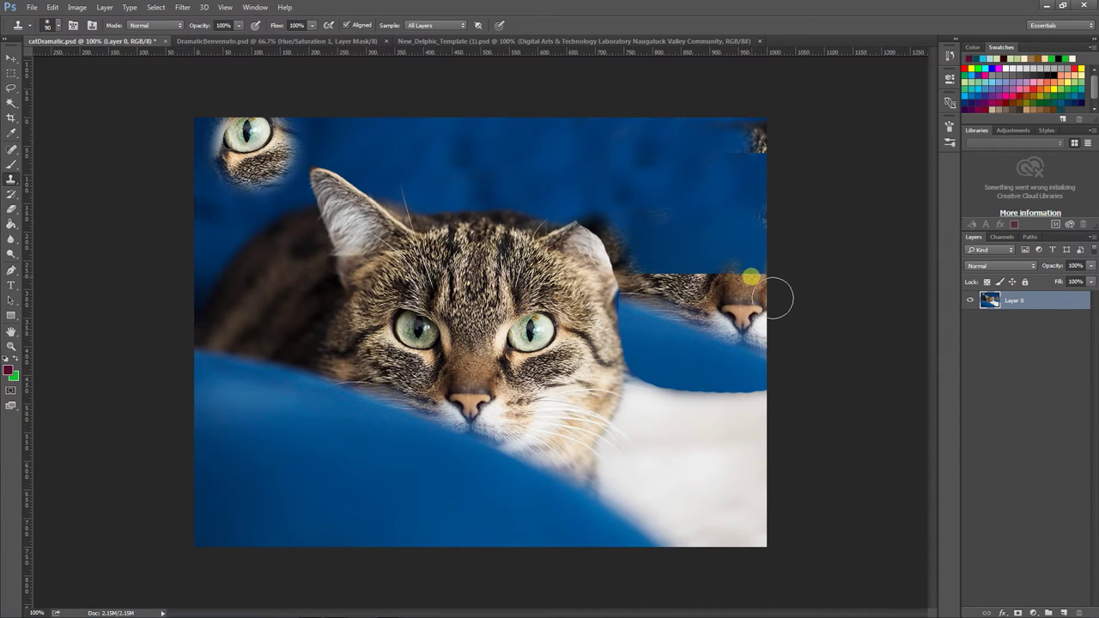
pyautogui.keyDown('alt'); pyautogui.click(261, 451); pyautogui.keyUp('alt')
pyautogui.moveTo(659, 273)
pyautogui.mouseDown()
pyautogui.moveTo(731, 326)
pyautogui.moveTo(756, 306)
pyautogui.moveTo(773, 309)
pyautogui.moveTo(691, 329)
pyautogui.moveTo(755, 349)
pyautogui.moveTo(777, 336)
pyautogui.moveTo(782, 360)
pyautogui.moveTo(786, 215)
pyautogui.moveTo(636, 367)
pyautogui.moveTo(739, 242)
pyautogui.moveTo(767, 228)
pyautogui.moveTo(774, 159)
pyautogui.moveTo(784, 220)
pyautogui.moveTo(785, 161)
pyautogui.moveTo(760, 147)
pyautogui.moveTo(573, 148)
pyautogui.mouseUp()
pyautogui.keyDown('alt'); pyautogui.click(248, 507); pyautogui.keyUp('alt')
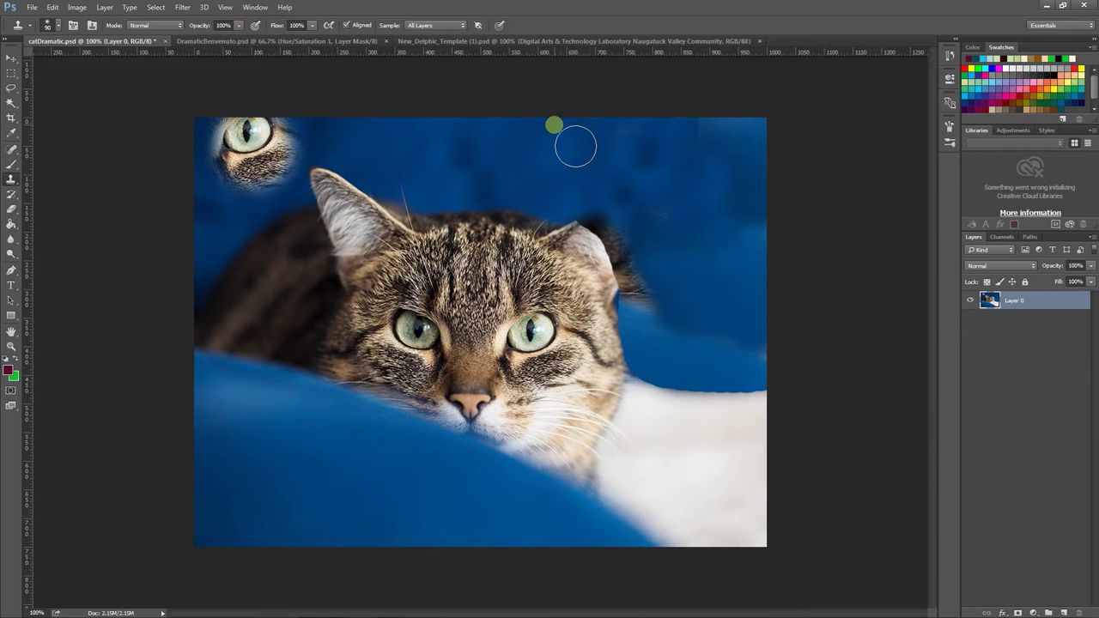
pyautogui.moveTo(576, 146); pyautogui.dragTo(375, 160)
# Sample the blanket's blue as the foreground color for the Brush tool
pyautogui.click(11, 165)
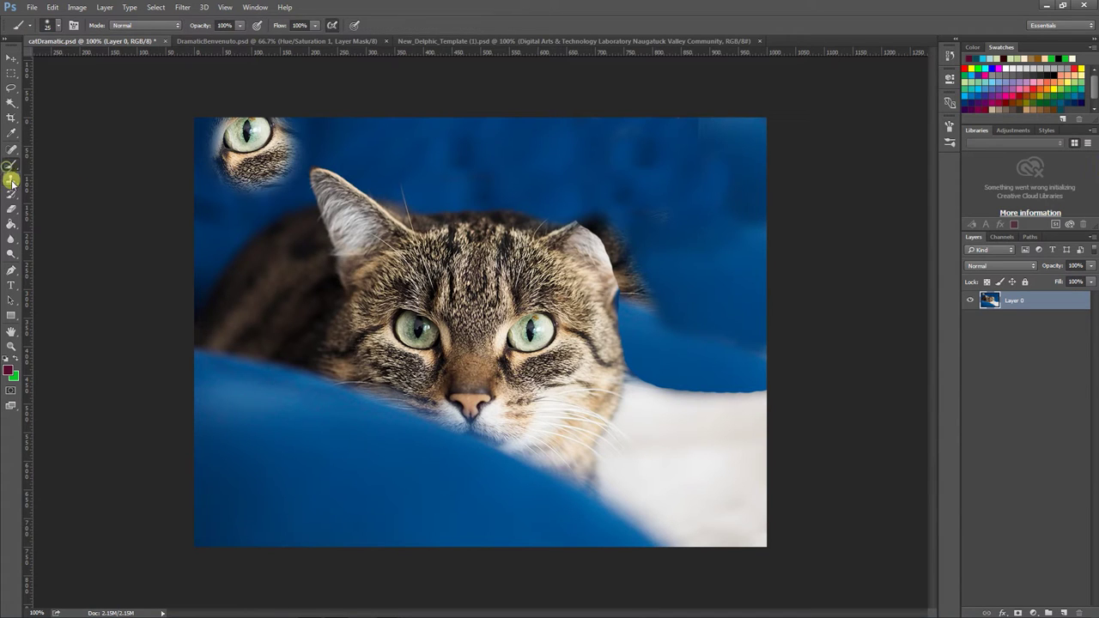
pyautogui.press('i')
pyautogui.moveTo(272, 447); pyautogui.dragTo(254, 439)
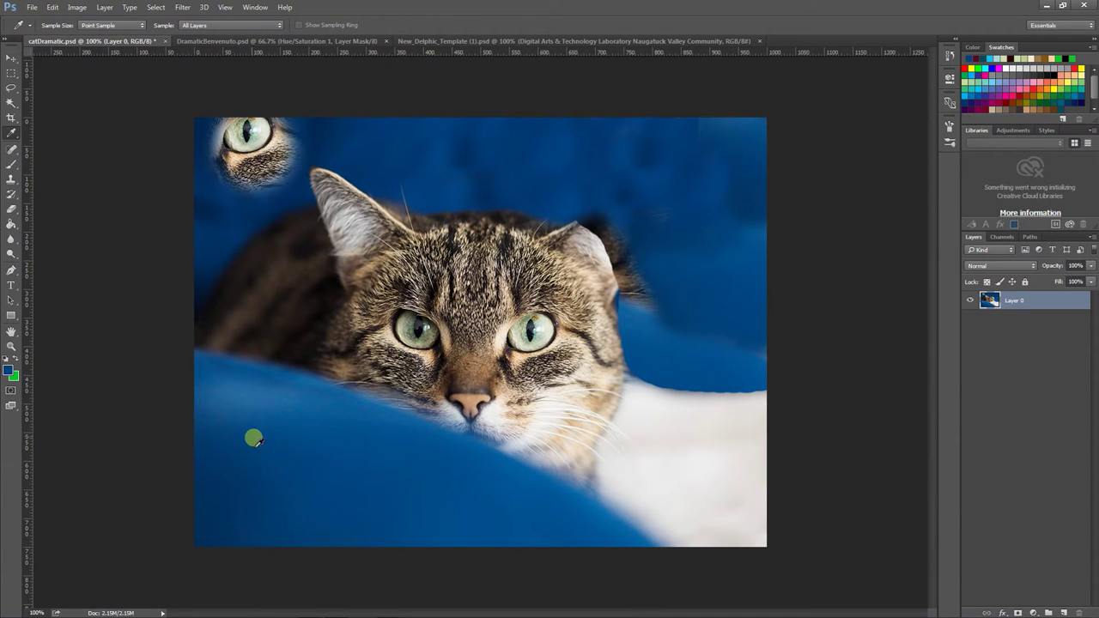
pyautogui.press('b')
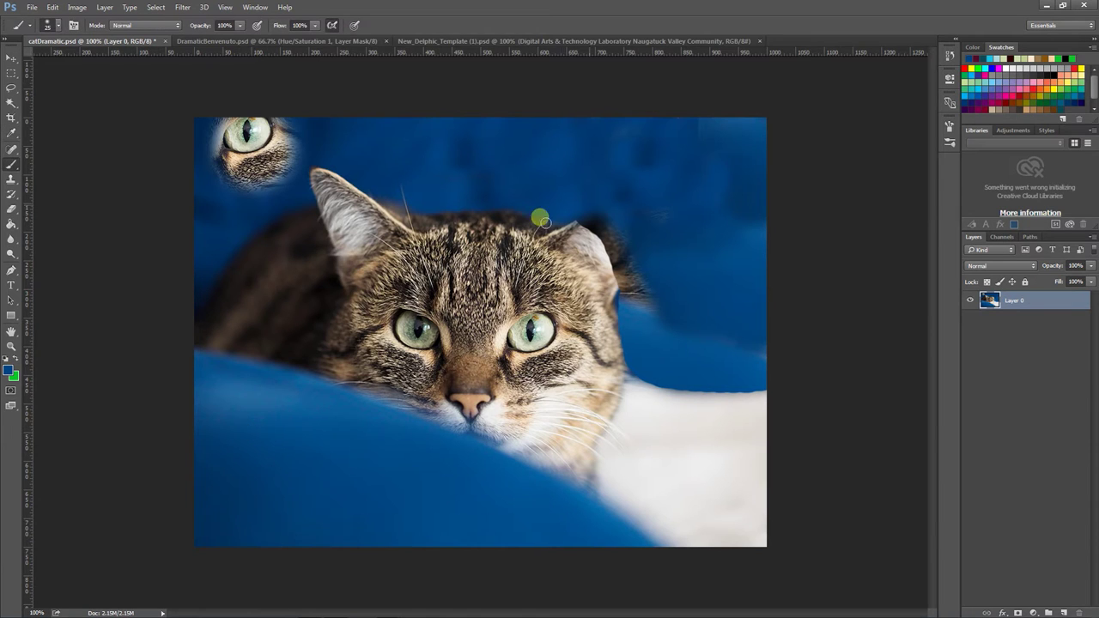
# Try painting flat blue over the blotchy background above the cat with a 60 px brush, and undo the painting
pyautogui.press(']')
pyautogui.press(']')
pyautogui.press(']')
pyautogui.press(']')
pyautogui.press(']')
pyautogui.press(']')
pyautogui.moveTo(689, 163)
pyautogui.mouseDown()
pyautogui.moveTo(740, 155)
pyautogui.moveTo(672, 177)
pyautogui.moveTo(665, 184)
pyautogui.moveTo(693, 189)
pyautogui.moveTo(650, 201)
pyautogui.moveTo(702, 210)
pyautogui.moveTo(679, 218)
pyautogui.moveTo(737, 240)
pyautogui.moveTo(785, 233)
pyautogui.moveTo(759, 157)
pyautogui.moveTo(795, 155)
pyautogui.moveTo(692, 147)
pyautogui.moveTo(751, 140)
pyautogui.moveTo(750, 178)
pyautogui.moveTo(733, 203)
pyautogui.moveTo(734, 305)
pyautogui.moveTo(677, 251)
pyautogui.moveTo(460, 170)
pyautogui.mouseUp()
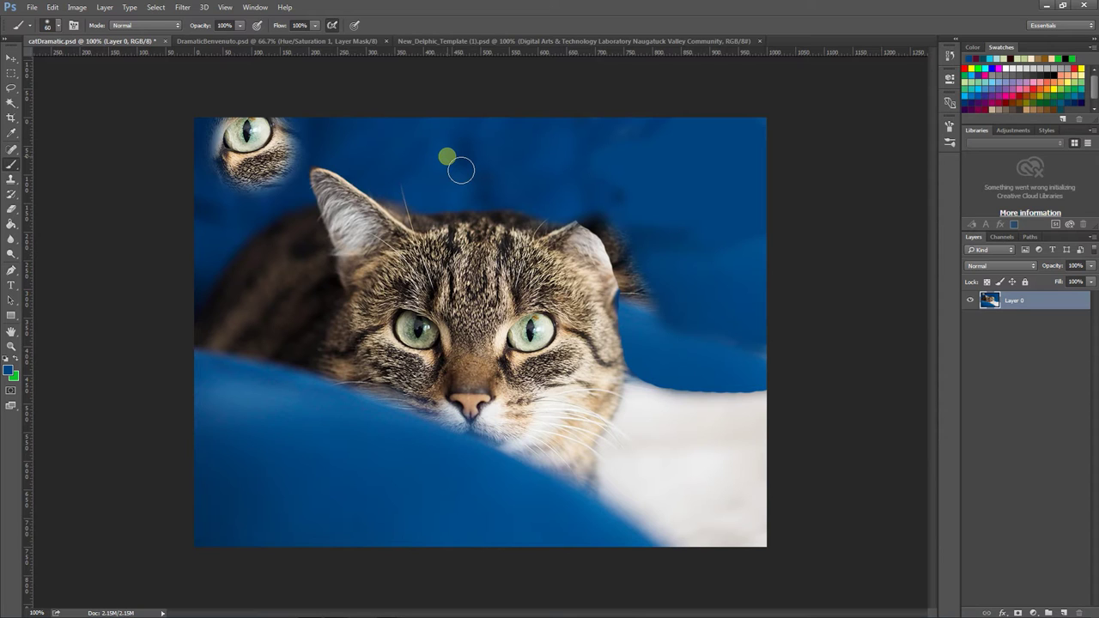
pyautogui.hotkey('ctrl', 'alt', 'z')
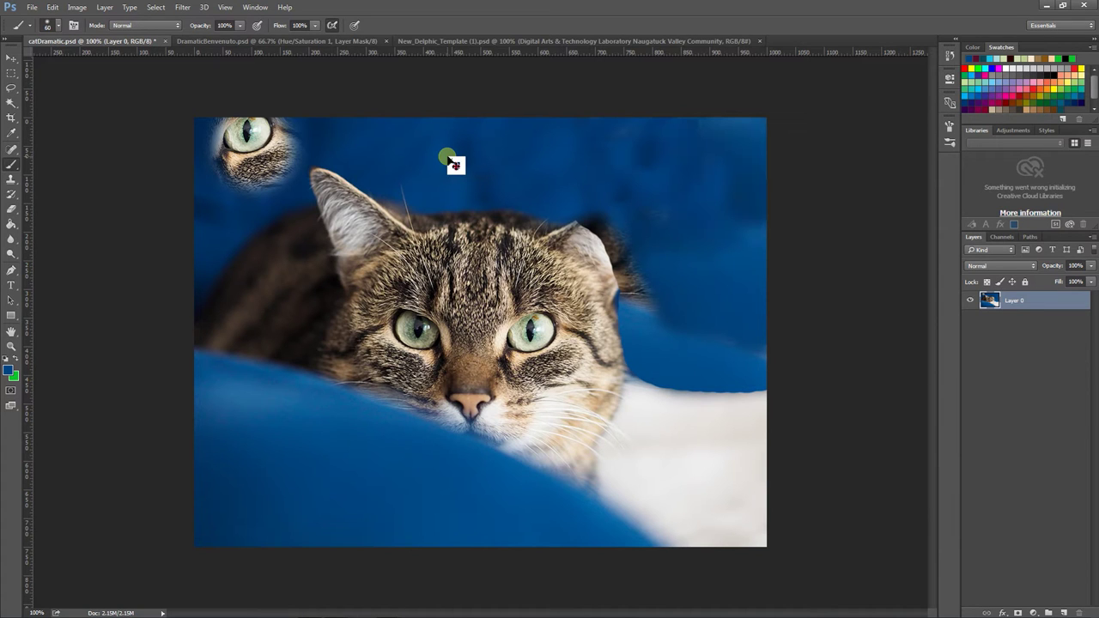
# Step back through the history to undo all the cloning, removing the duplicate cat and the extra eye from the photo
pyautogui.hotkey('ctrl', 'alt', 'z')
pyautogui.hotkey('ctrl', 'alt', 'z')
pyautogui.hotkey('ctrl', 'alt', 'z')
pyautogui.hotkey('ctrl', 'alt', 'z')
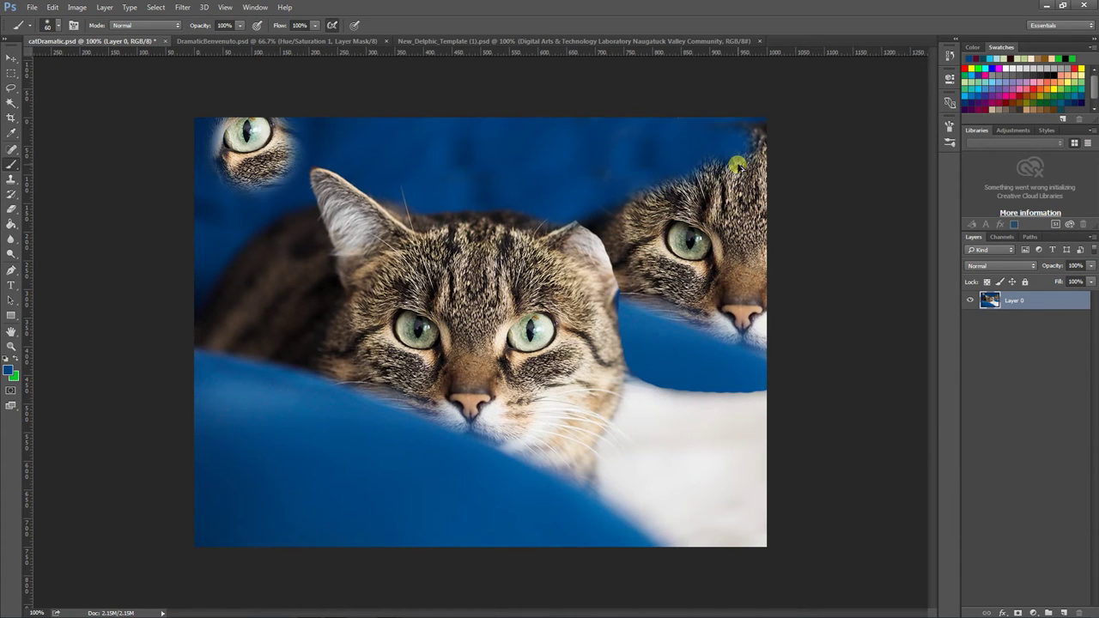
pyautogui.hotkey('ctrl', 'alt', 'z')
pyautogui.hotkey('ctrl', 'alt', 'z')
pyautogui.hotkey('ctrl', 'alt', 'z')
pyautogui.hotkey('ctrl', 'alt', 'z')
pyautogui.hotkey('ctrl', 'alt', 'z')
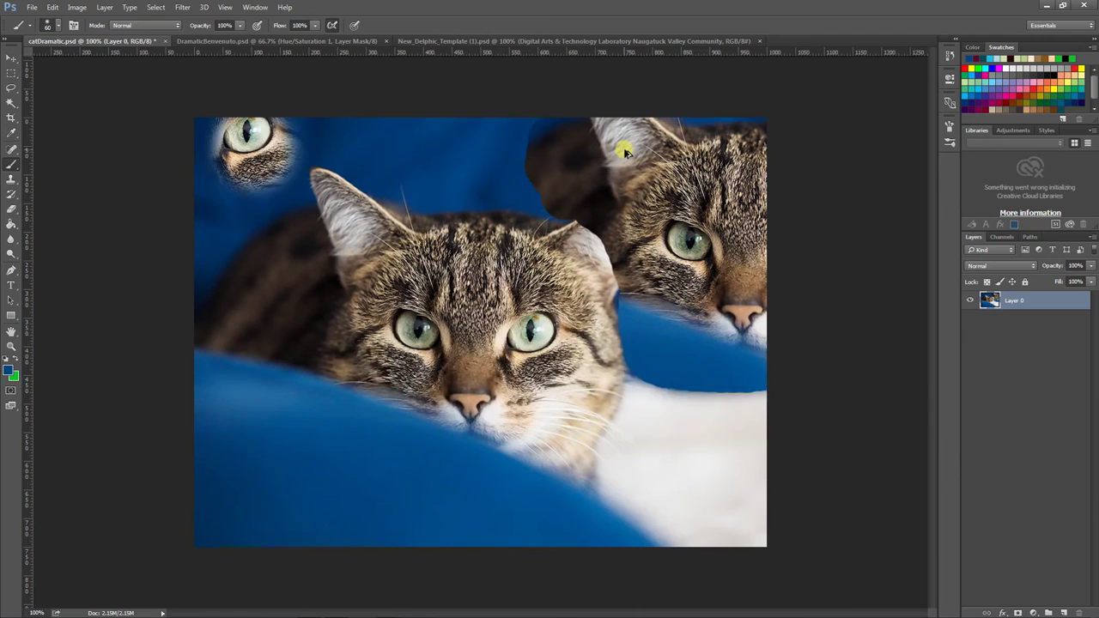
pyautogui.hotkey('ctrl', 'alt', 'z')
pyautogui.hotkey('ctrl', 'alt', 'z')
pyautogui.hotkey('ctrl', 'alt', 'z')
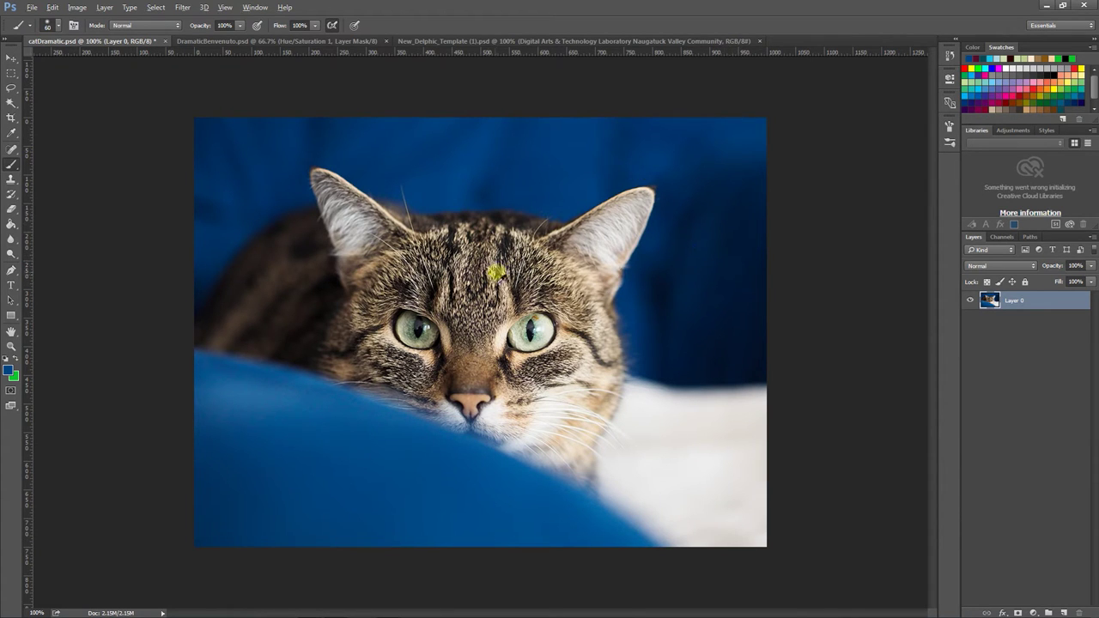
# Try painting a flat brown patch on the dark blue background beside the cat's face with the Brush tool, and undo the stroke
pyautogui.moveTo(736, 280)
pyautogui.mouseDown()
pyautogui.moveTo(736, 297)
pyautogui.moveTo(739, 269)
pyautogui.mouseUp()
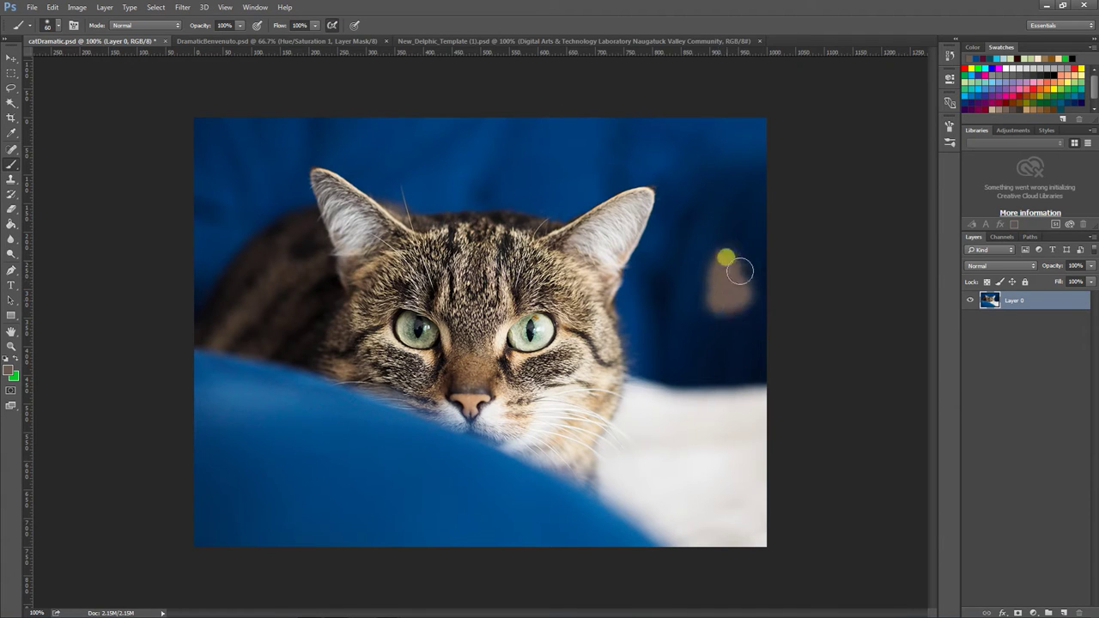
pyautogui.hotkey('ctrl', 'z')
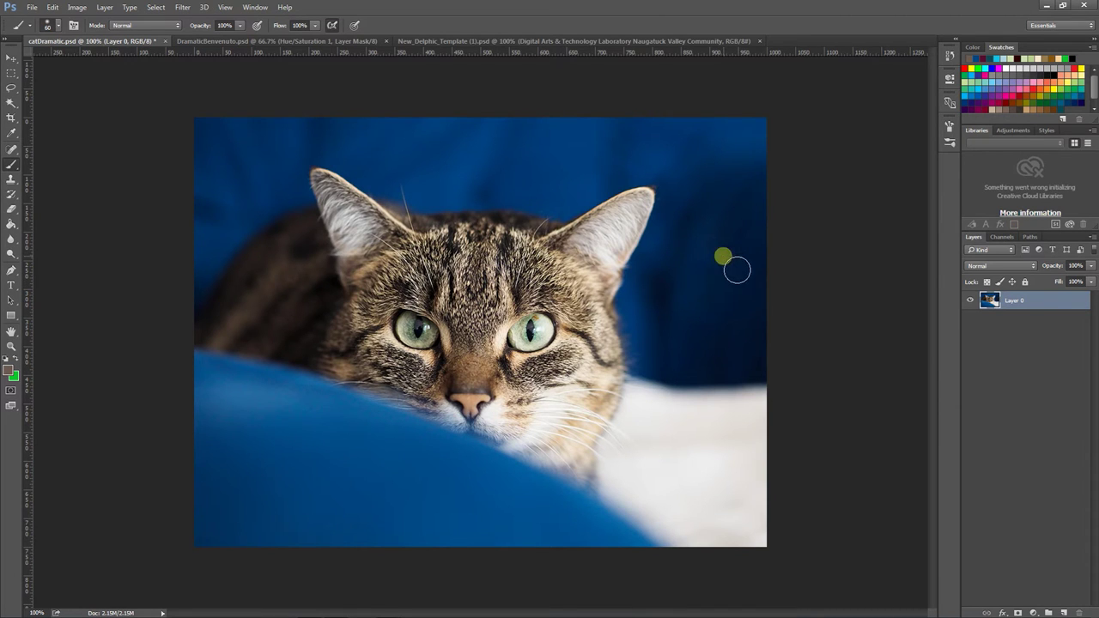
# Clone a patch of the cat's forehead fur onto the dark blue background beside its face using the Clone Stamp at 90 px
pyautogui.click(11, 179)
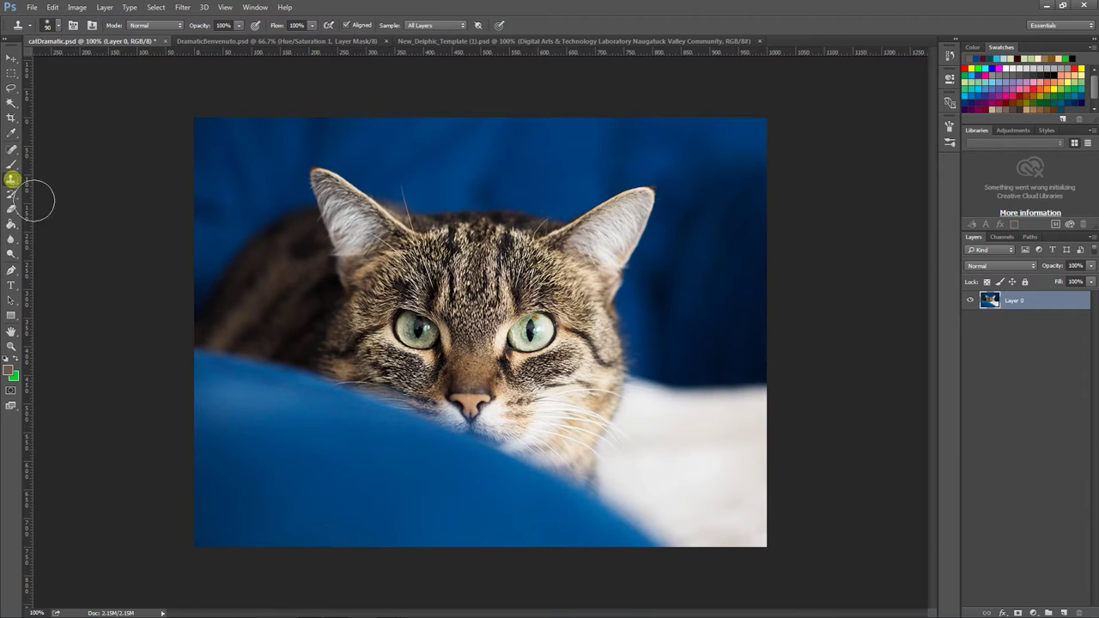
pyautogui.keyDown('alt'); pyautogui.click(459, 302); pyautogui.keyUp('alt')
pyautogui.moveTo(718, 288)
pyautogui.mouseDown()
pyautogui.moveTo(726, 308)
pyautogui.moveTo(763, 289)
pyautogui.moveTo(772, 318)
pyautogui.mouseUp()
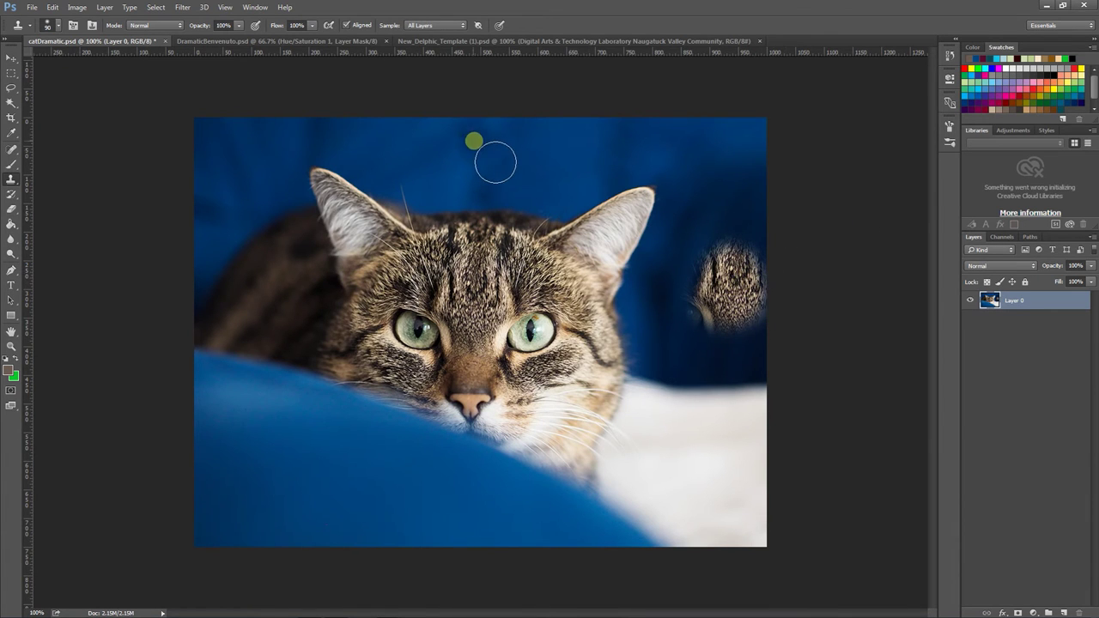
# Clone blue background over the fur patch beside the cat, resampling nearby dark blue areas until the patch is covered
pyautogui.moveTo(758, 266)
pyautogui.mouseDown()
pyautogui.moveTo(735, 282)
pyautogui.moveTo(753, 275)
pyautogui.moveTo(768, 300)
pyautogui.mouseUp()
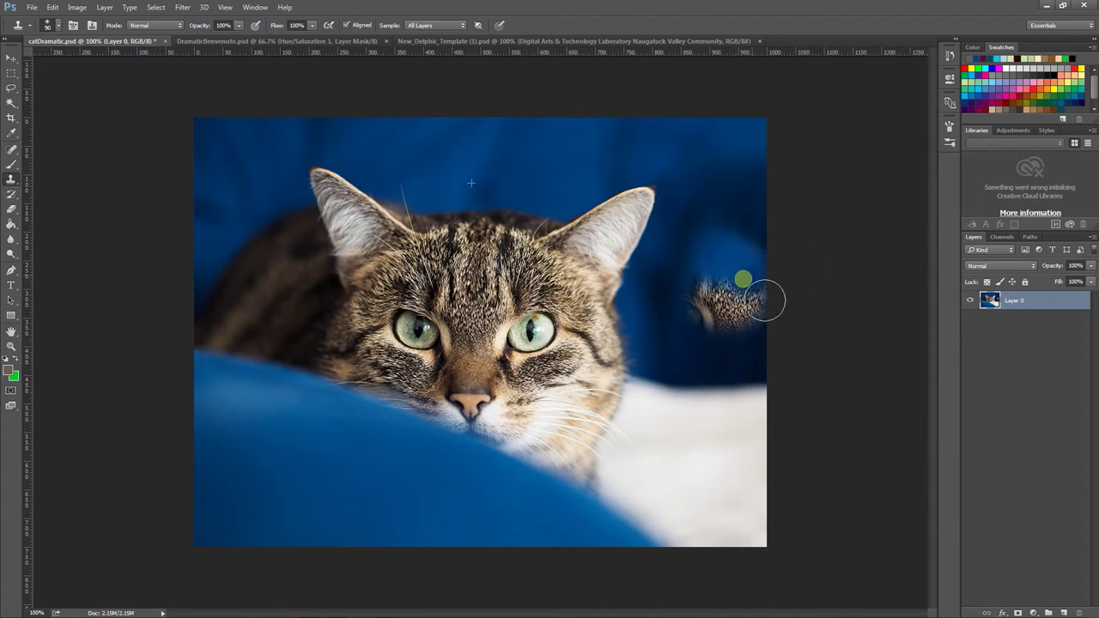
pyautogui.keyDown('alt'); pyautogui.click(733, 199); pyautogui.keyUp('alt')
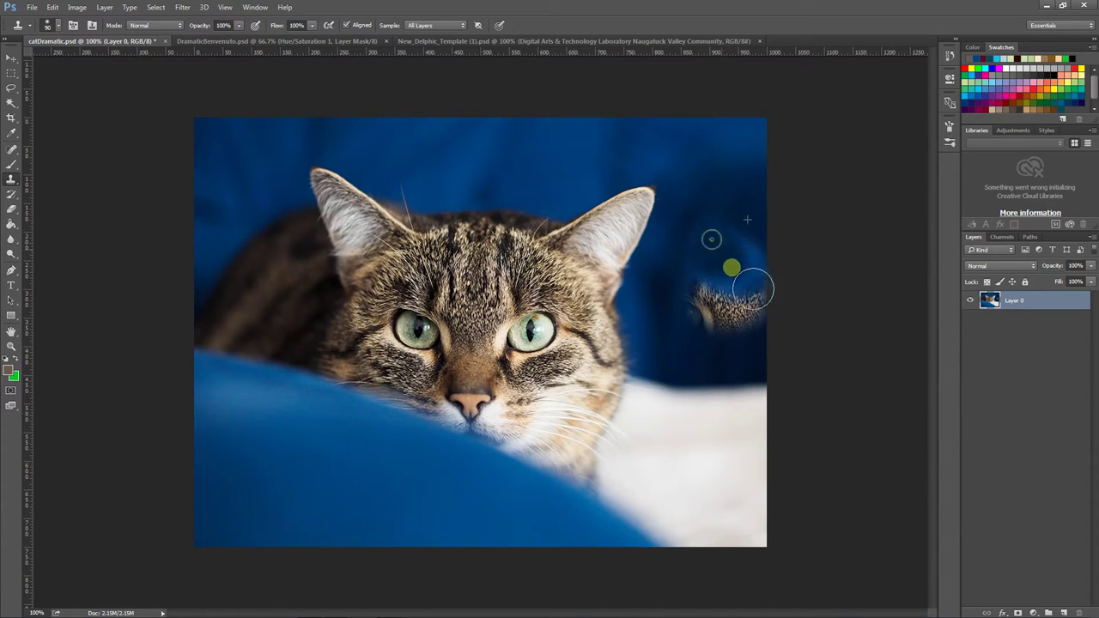
pyautogui.keyDown('alt'); pyautogui.click(711, 199); pyautogui.keyUp('alt')
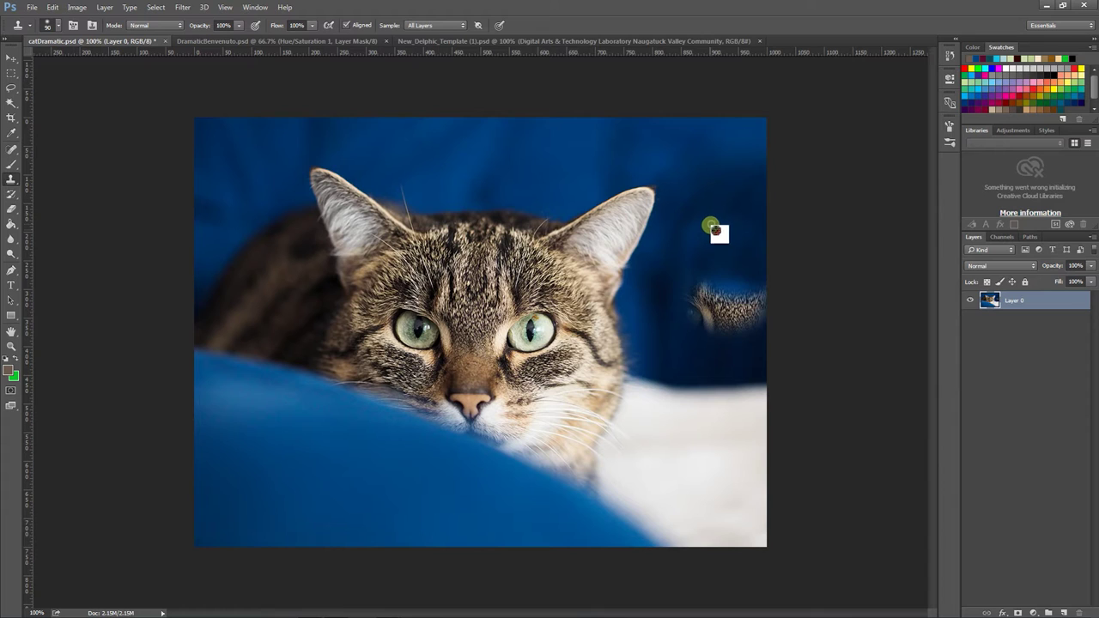
pyautogui.moveTo(727, 302)
pyautogui.mouseDown()
pyautogui.moveTo(746, 309)
pyautogui.moveTo(730, 305)
pyautogui.moveTo(761, 346)
pyautogui.moveTo(763, 322)
pyautogui.moveTo(747, 314)
pyautogui.mouseUp()
pyautogui.keyDown('alt'); pyautogui.click(653, 313); pyautogui.keyUp('alt')
pyautogui.moveTo(686, 331)
pyautogui.mouseDown()
pyautogui.moveTo(704, 343)
pyautogui.moveTo(756, 284)
pyautogui.mouseUp()
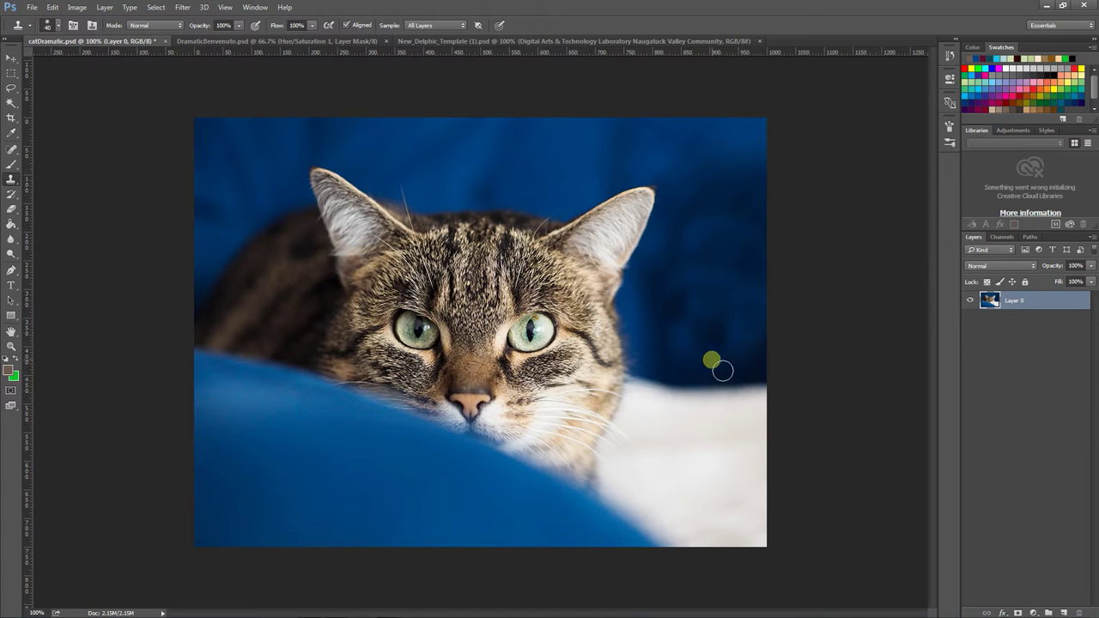
# Examine the Clone Stamp's brush size and hardness settings, and view the DramaticBenvenuto.psd image before returning to the cat photo
pyautogui.click(54, 25)
pyautogui.click(85, 84)
pyautogui.click(545, 20)
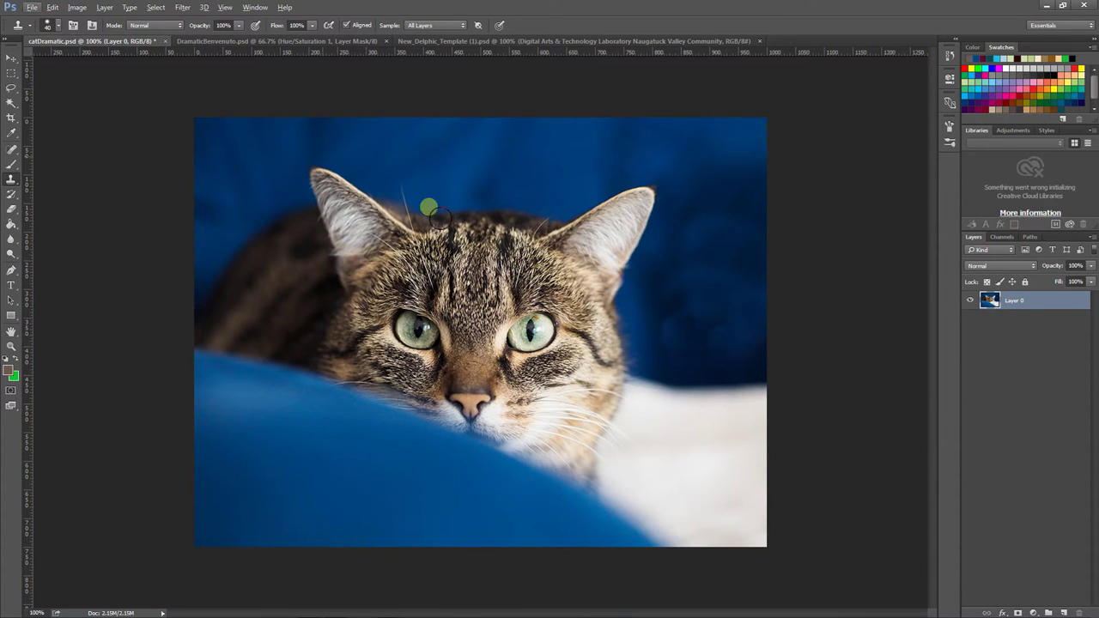
pyautogui.click(57, 26)
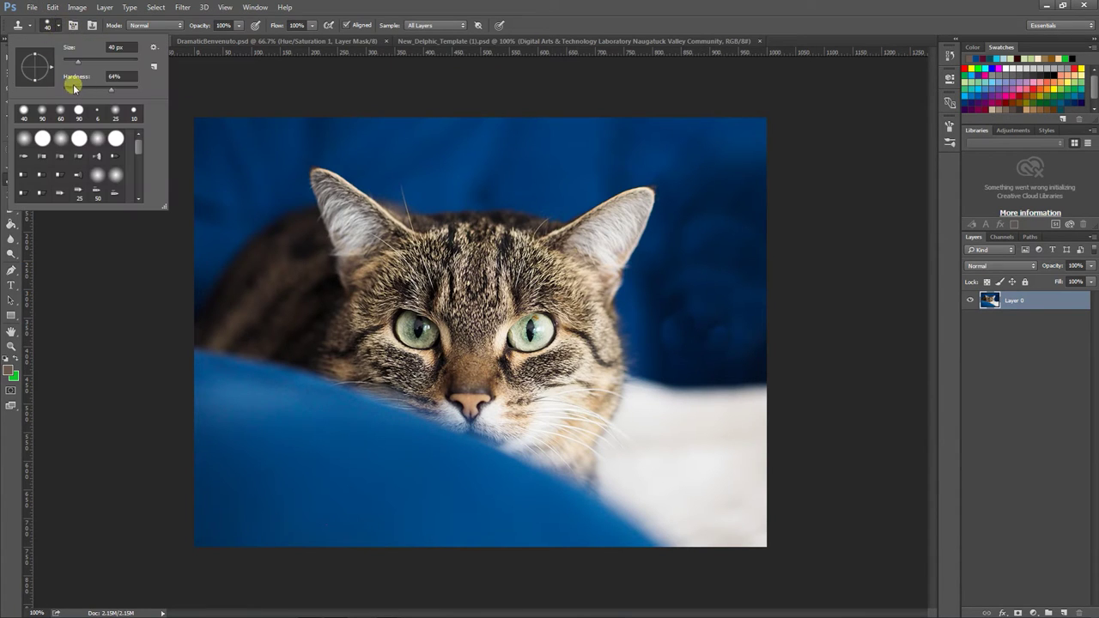
pyautogui.click(559, 36)
pyautogui.click(570, 41)
pyautogui.click(361, 40)
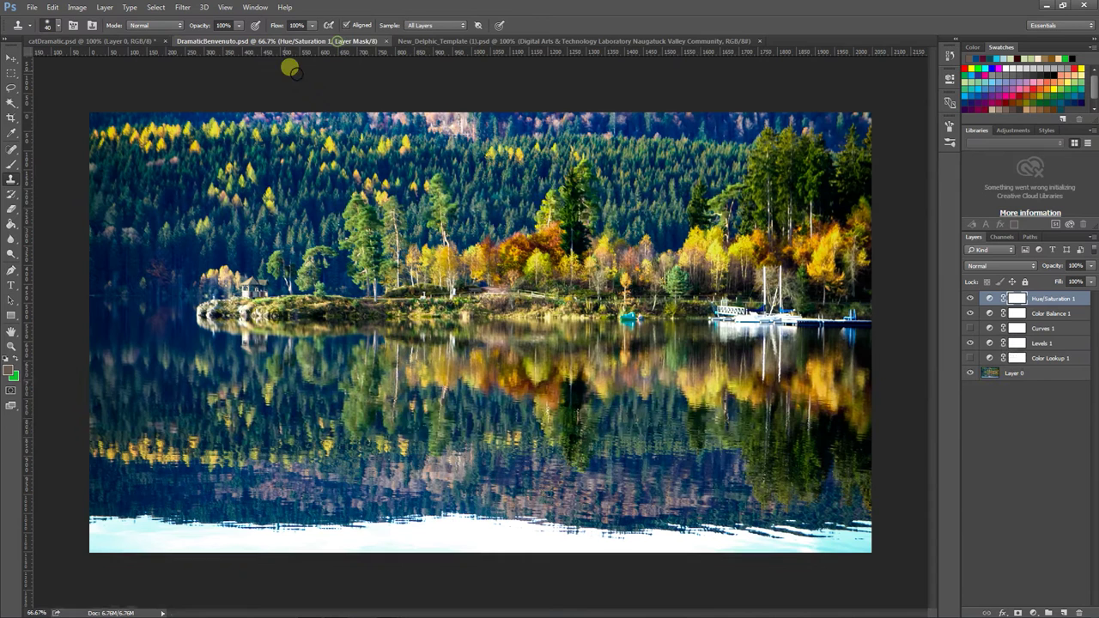
pyautogui.click(128, 41)
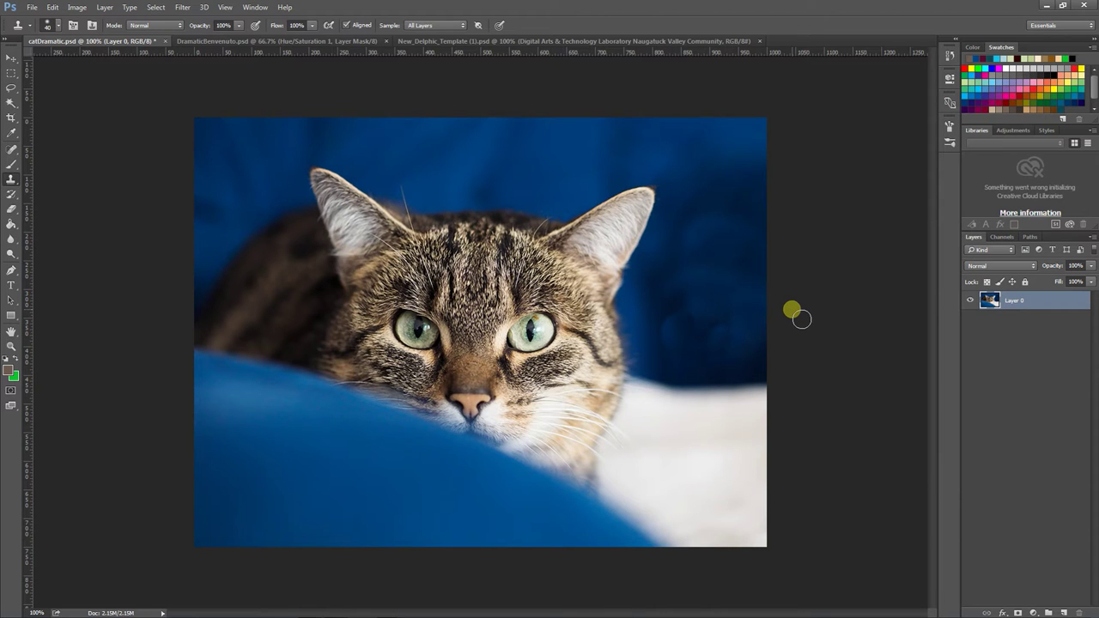
# Switch to the Healing Brush and reduce its brush size to 60 px
pyautogui.click(11, 150)
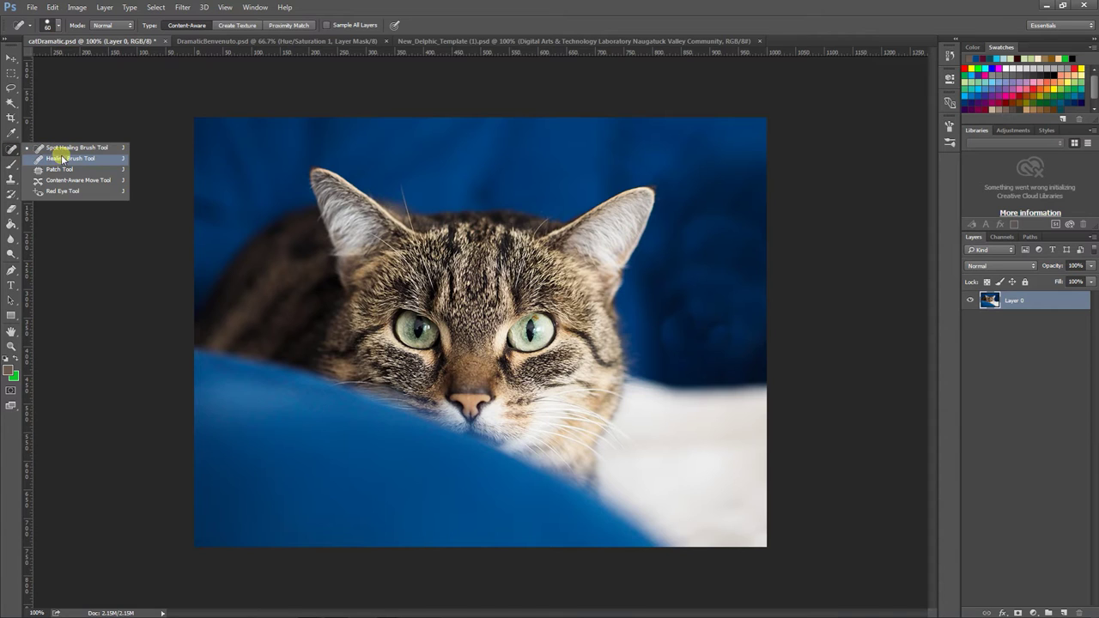
pyautogui.click(62, 159)
pyautogui.click(660, 212)
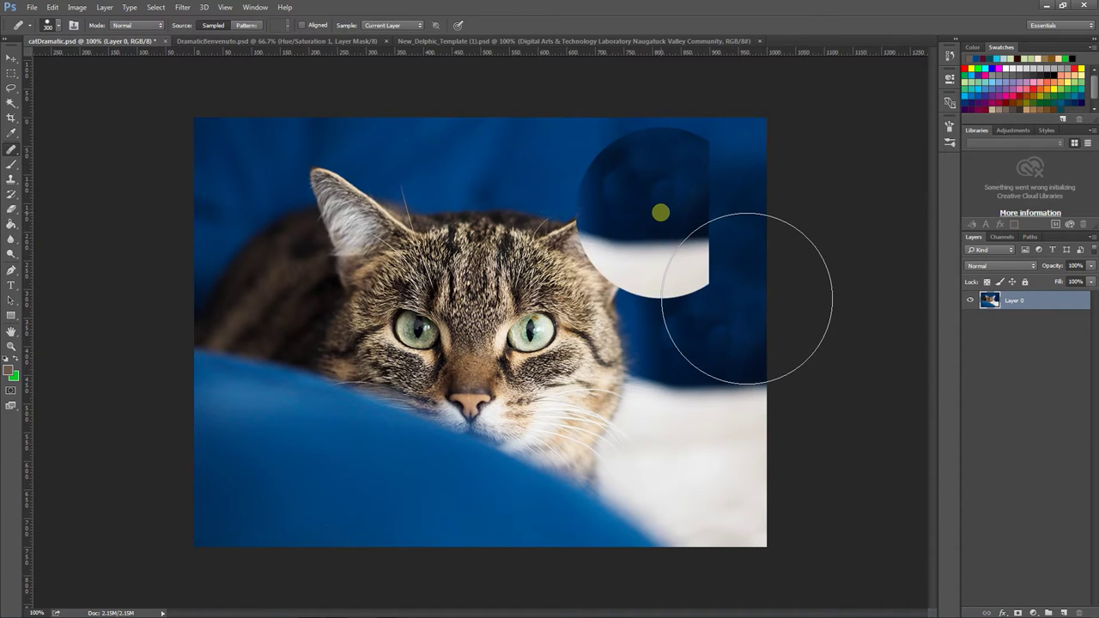
pyautogui.press('[')
pyautogui.press('[')
pyautogui.press('[')
pyautogui.press('[')
pyautogui.press('[')
pyautogui.press('[')
pyautogui.press('[')
pyautogui.press('[')
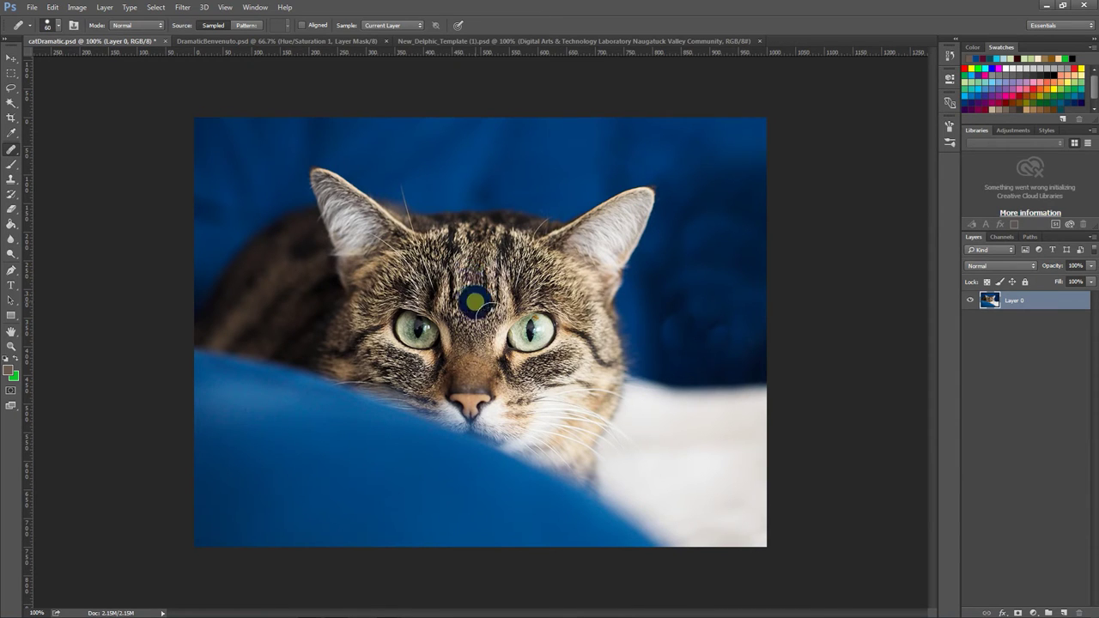
# Try healing the cat's sampled eyes and fur onto the blue background above its head at 80 px, and undo the stroke
pyautogui.click(418, 335)
pyautogui.click(458, 172)
pyautogui.press(']')
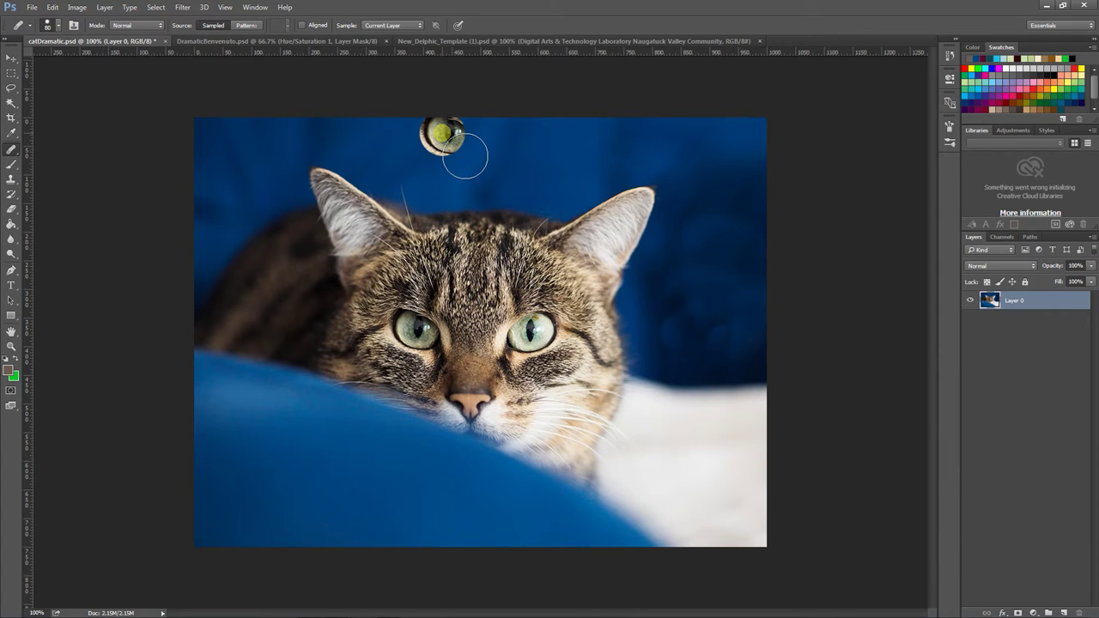
pyautogui.moveTo(464, 156)
pyautogui.mouseDown()
pyautogui.moveTo(488, 183)
pyautogui.moveTo(513, 161)
pyautogui.moveTo(510, 184)
pyautogui.moveTo(547, 164)
pyautogui.moveTo(559, 186)
pyautogui.moveTo(590, 187)
pyautogui.moveTo(610, 161)
pyautogui.moveTo(545, 146)
pyautogui.moveTo(452, 148)
pyautogui.moveTo(534, 190)
pyautogui.mouseUp()
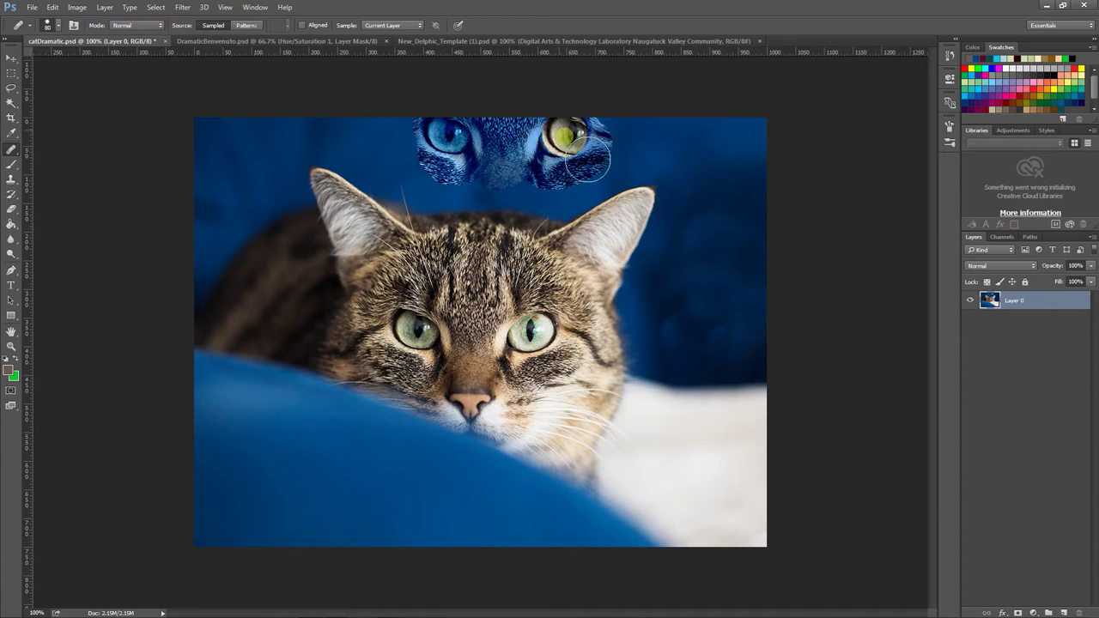
pyautogui.hotkey('ctrl', 'z')
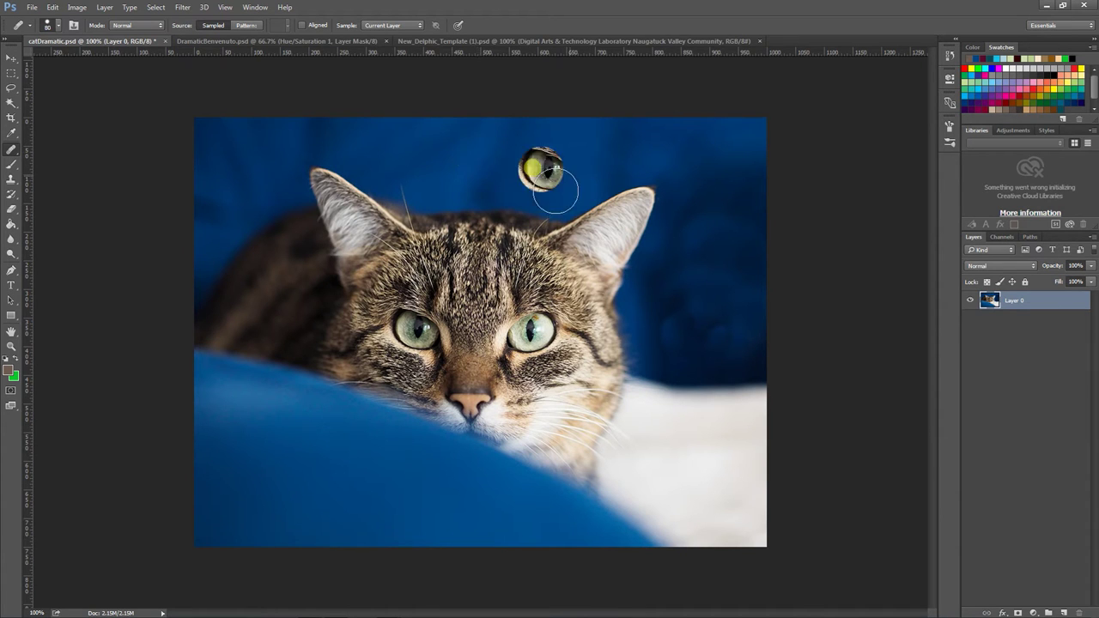
# Sample clean dark blue background beside the cat and heal the blotchy cloned area with the 80 px Healing Brush
pyautogui.keyDown('alt'); pyautogui.click(716, 216); pyautogui.keyUp('alt')
pyautogui.moveTo(672, 310)
pyautogui.mouseDown()
pyautogui.moveTo(725, 367)
pyautogui.moveTo(746, 349)
pyautogui.moveTo(727, 326)
pyautogui.moveTo(741, 332)
pyautogui.moveTo(756, 365)
pyautogui.moveTo(719, 349)
pyautogui.mouseUp()
pyautogui.keyDown('alt'); pyautogui.click(692, 246); pyautogui.keyUp('alt')
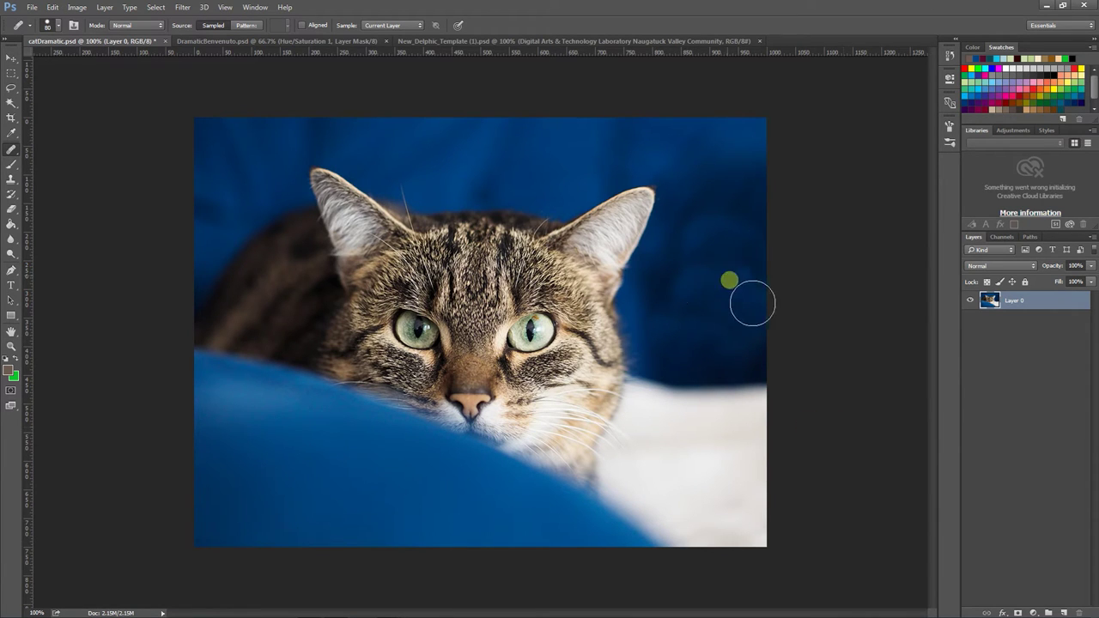
pyautogui.moveTo(696, 306); pyautogui.dragTo(705, 316)
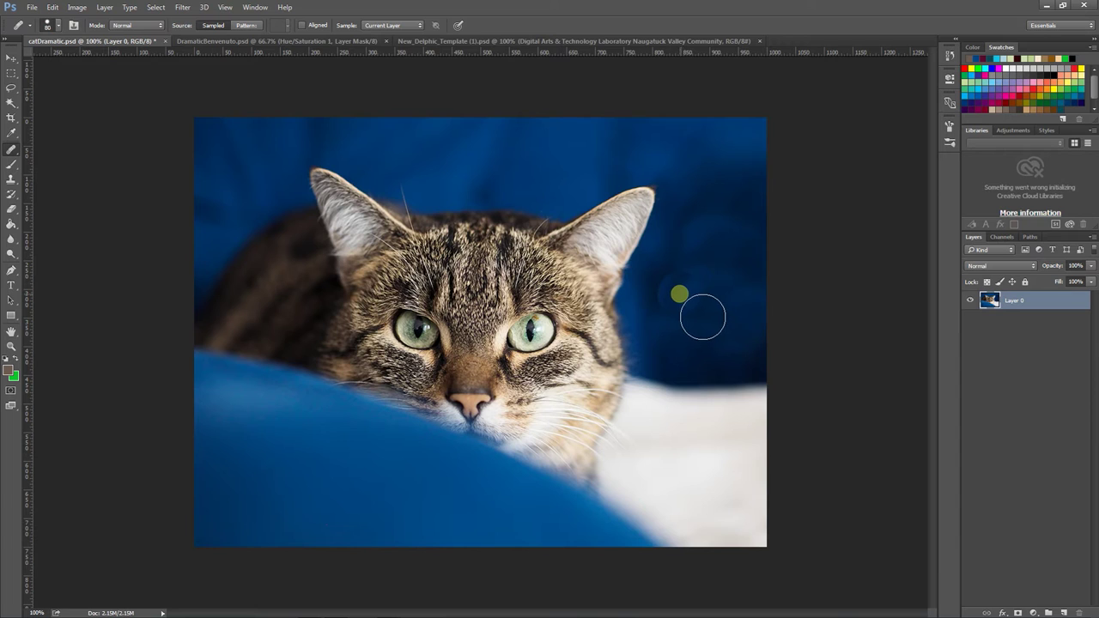
# Reduce the Healing Brush to 35 px, resample the blue near the cat's cheek, and heal the remaining blotches in the dark background
pyautogui.press('[')
pyautogui.press('[')
pyautogui.press('[')
pyautogui.press('[')
pyautogui.press('[')
pyautogui.press('[')
pyautogui.keyDown('alt'); pyautogui.click(657, 279); pyautogui.keyUp('alt')
pyautogui.moveTo(676, 274)
pyautogui.mouseDown()
pyautogui.moveTo(683, 310)
pyautogui.moveTo(695, 292)
pyautogui.moveTo(700, 306)
pyautogui.moveTo(730, 286)
pyautogui.moveTo(728, 305)
pyautogui.moveTo(687, 317)
pyautogui.moveTo(759, 339)
pyautogui.moveTo(773, 386)
pyautogui.mouseUp()
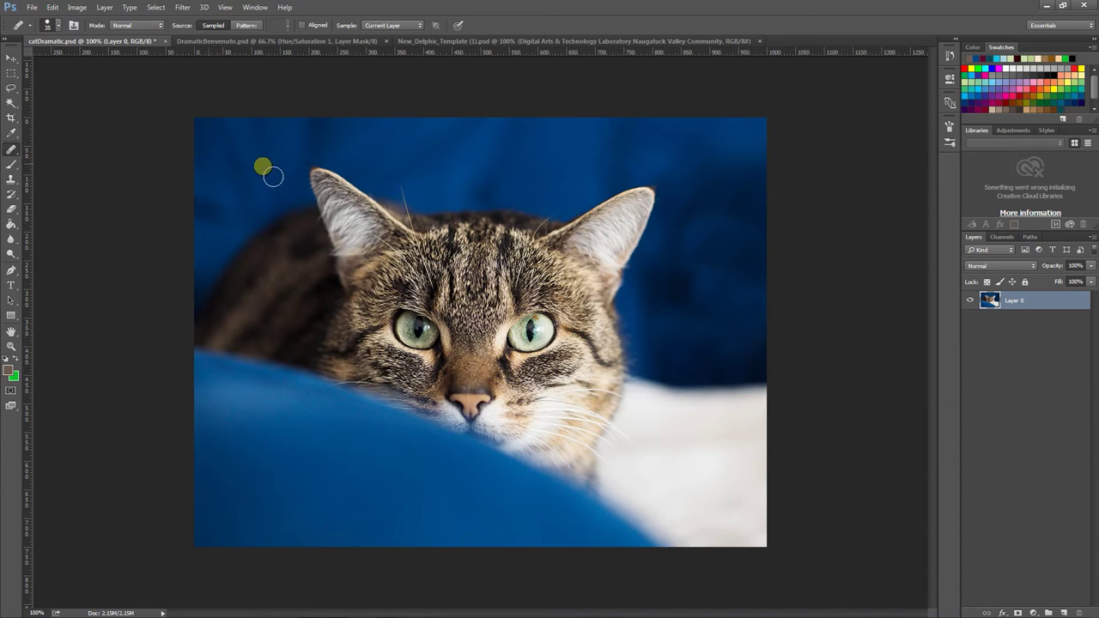
# Switch to the Spot Healing Brush and set its size to 35 px for working on the cat's eyes
pyautogui.rightClick(11, 157)
pyautogui.click(50, 146)
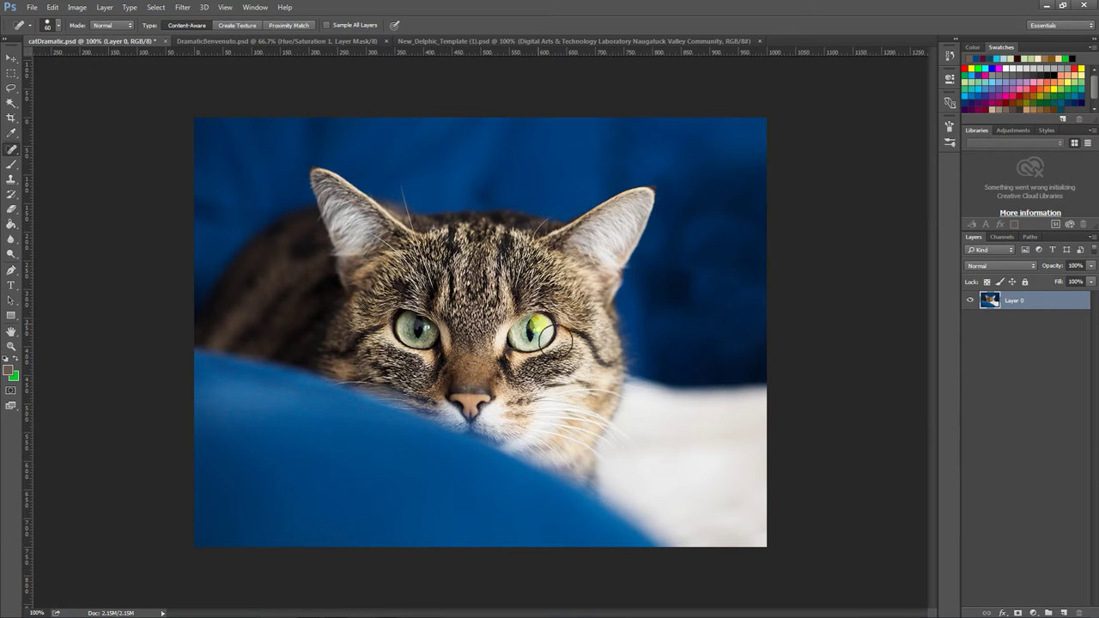
pyautogui.hotkey('ctrl', '+')
pyautogui.hotkey('ctrl', '+')
pyautogui.press('[')
pyautogui.press('[')
pyautogui.press('[')
pyautogui.press('[')
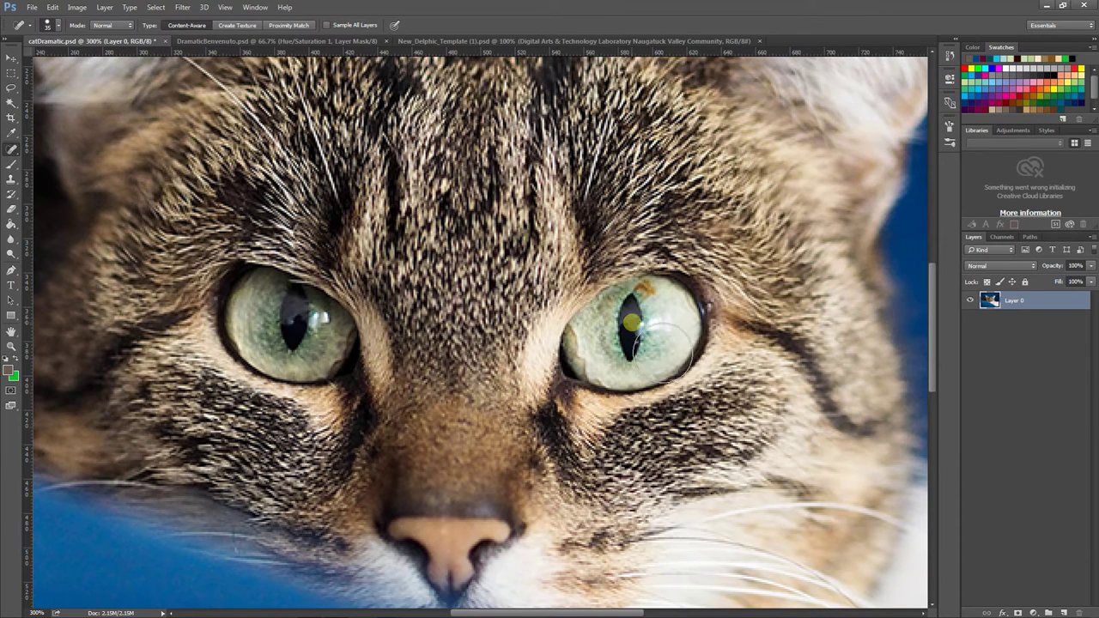
# Try removing the pupil of the eye on the photo's right side with the 35 px Spot Healing Brush, and undo the strokes
pyautogui.click(630, 315)
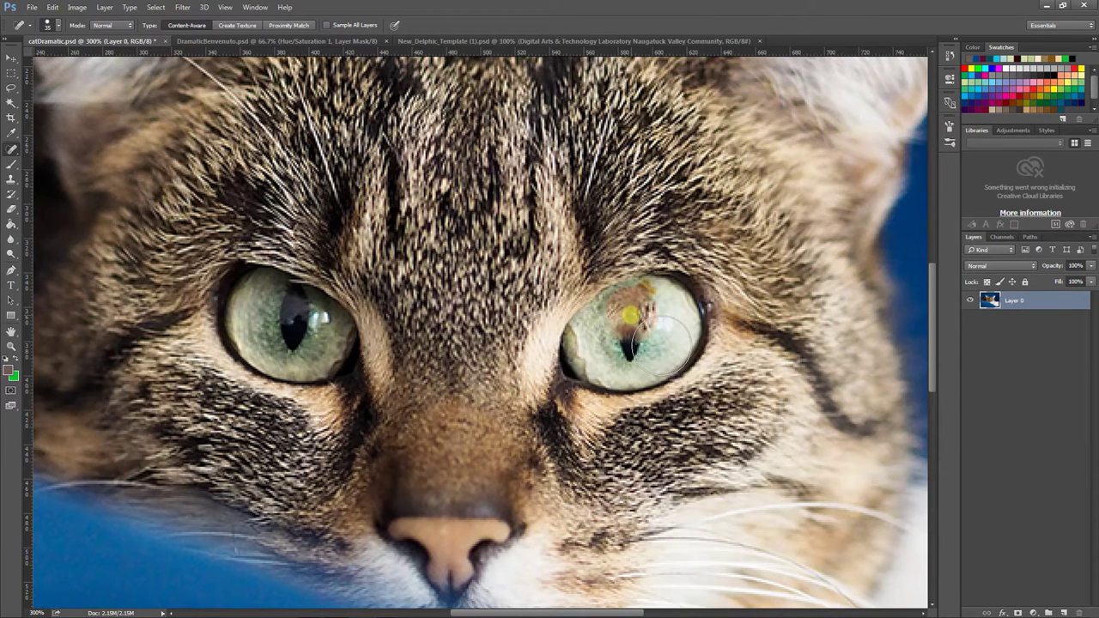
pyautogui.click(627, 343)
pyautogui.moveTo(649, 349); pyautogui.dragTo(552, 341)
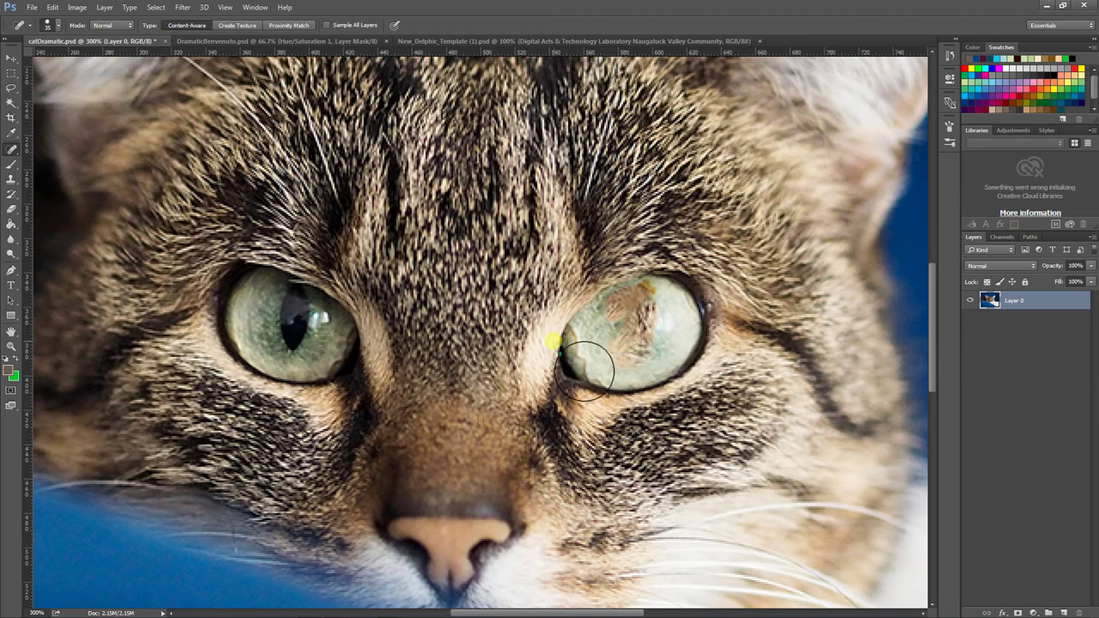
pyautogui.hotkey('ctrl', 'alt', 'z')
pyautogui.hotkey('ctrl', 'alt', 'z')
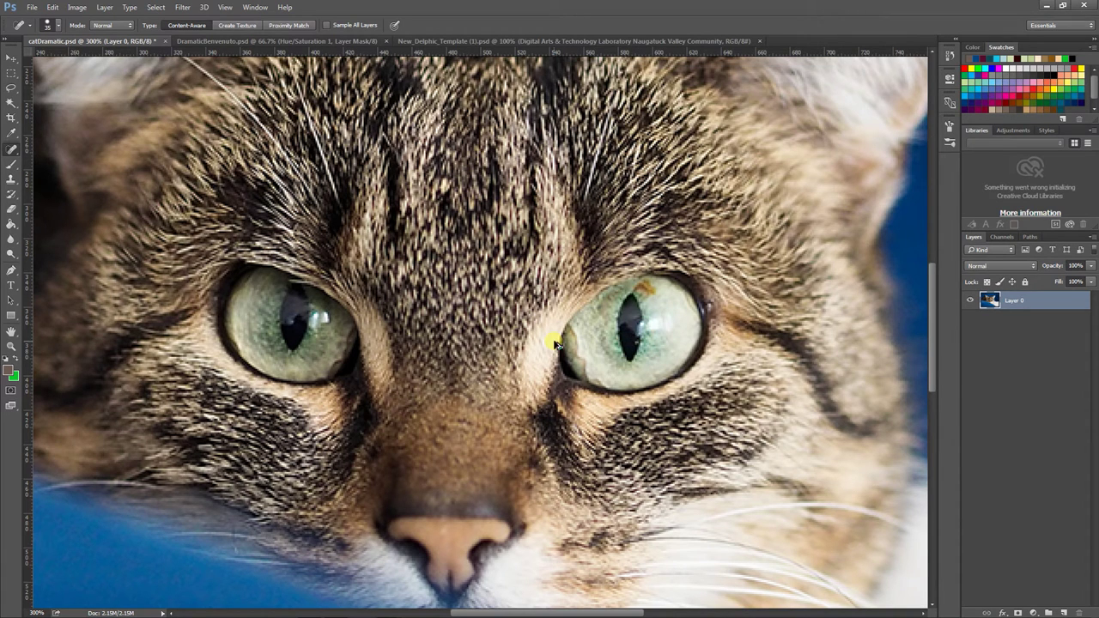
# Reduce the Spot Healing Brush to 20 px and remove the pupil of the eye on the photo's right side
pyautogui.press('[')
pyautogui.press('[')
pyautogui.press('[')
pyautogui.click(630, 306)
pyautogui.click(628, 316)
pyautogui.click(627, 329)
pyautogui.click(629, 346)
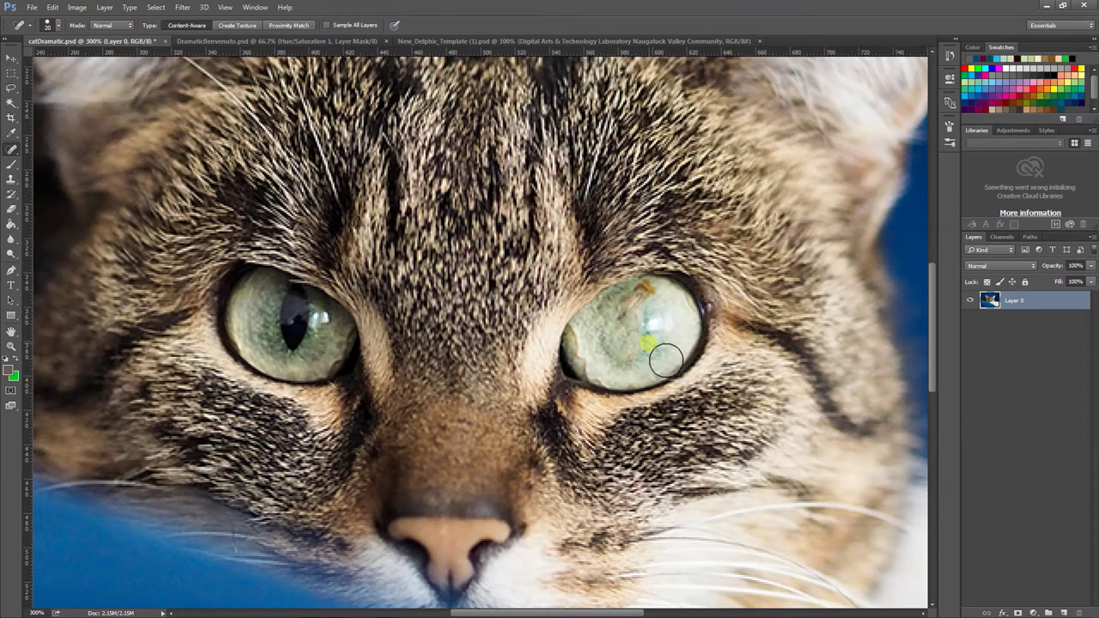
# Remove the pupil of the eye on the photo's left side with the Spot Healing Brush, and touch up the other iris
pyautogui.moveTo(294, 343); pyautogui.dragTo(294, 297)
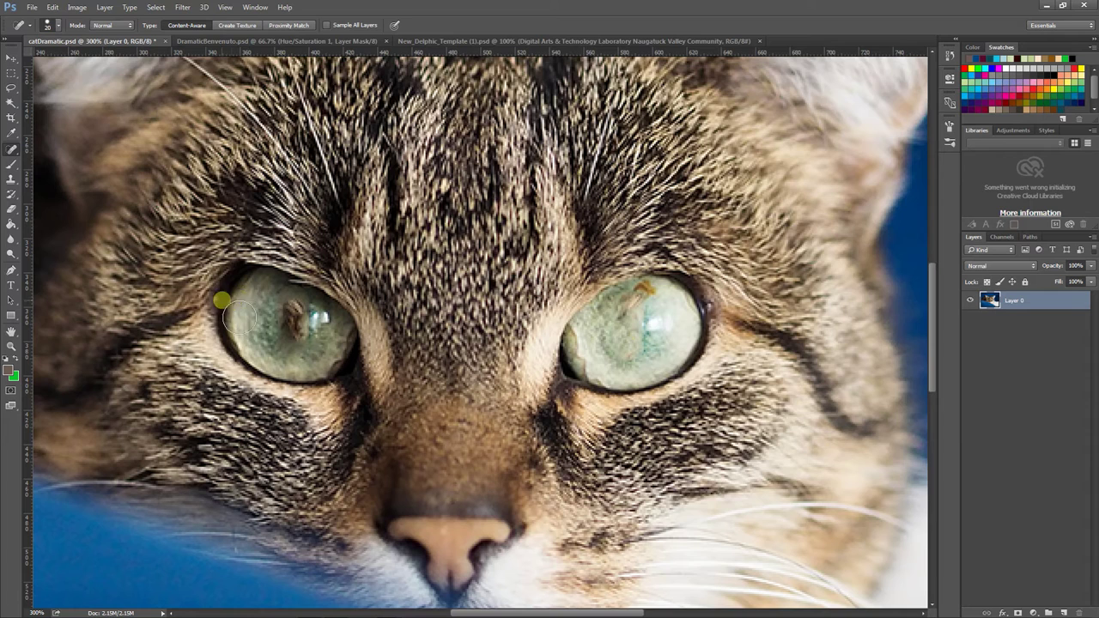
pyautogui.press('alt')
pyautogui.moveTo(292, 329); pyautogui.dragTo(315, 354)
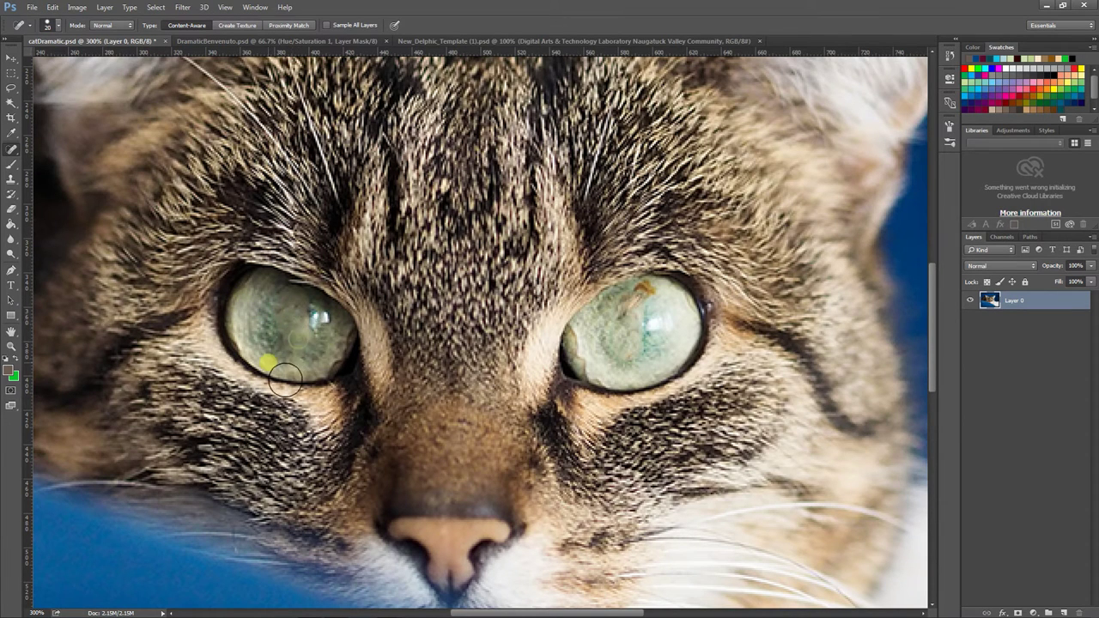
pyautogui.moveTo(651, 335); pyautogui.dragTo(643, 323)
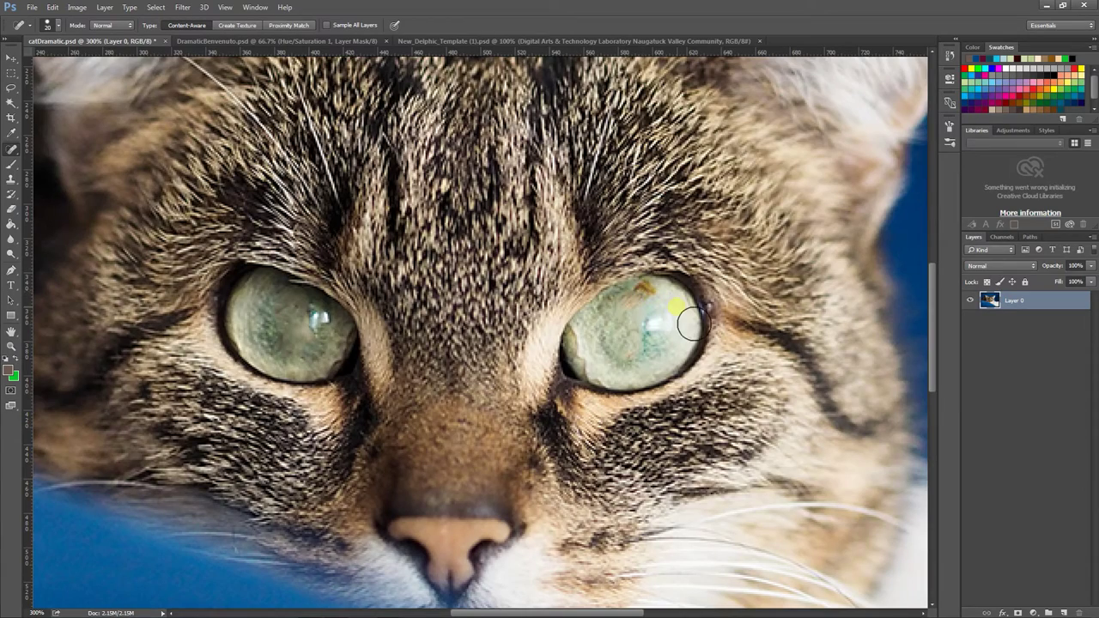
# Examine the retouched irises of both eyes up close and from further out
pyautogui.hotkey('ctrl', '+')
pyautogui.hotkey('ctrl', '+')
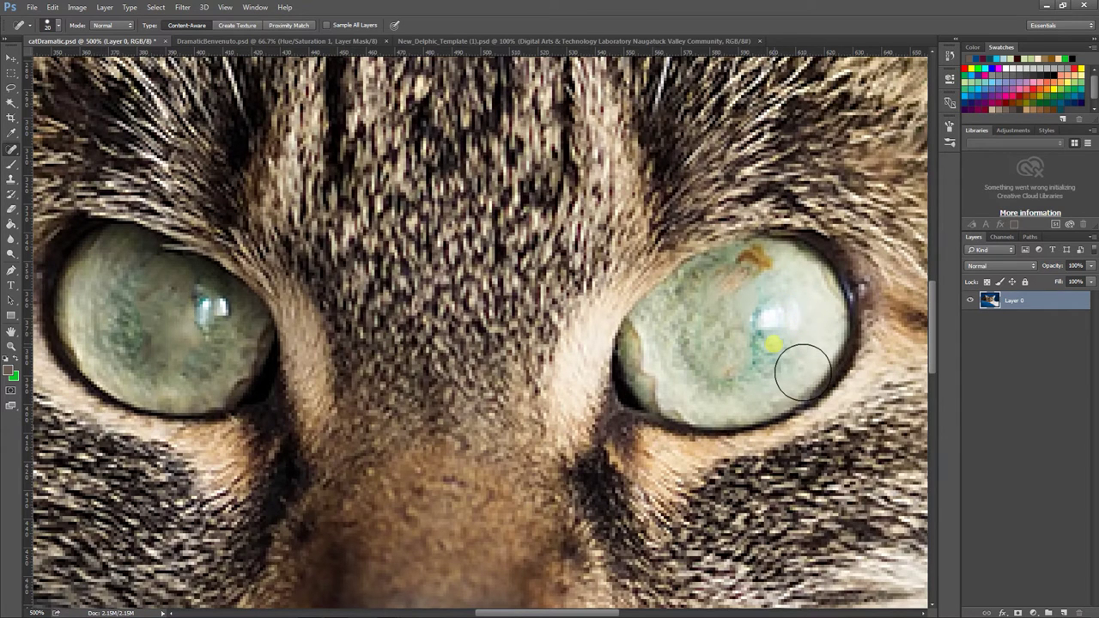
pyautogui.hotkey('ctrl', '=')
pyautogui.hotkey('ctrl', '=')
pyautogui.hotkey('ctrl', '=')
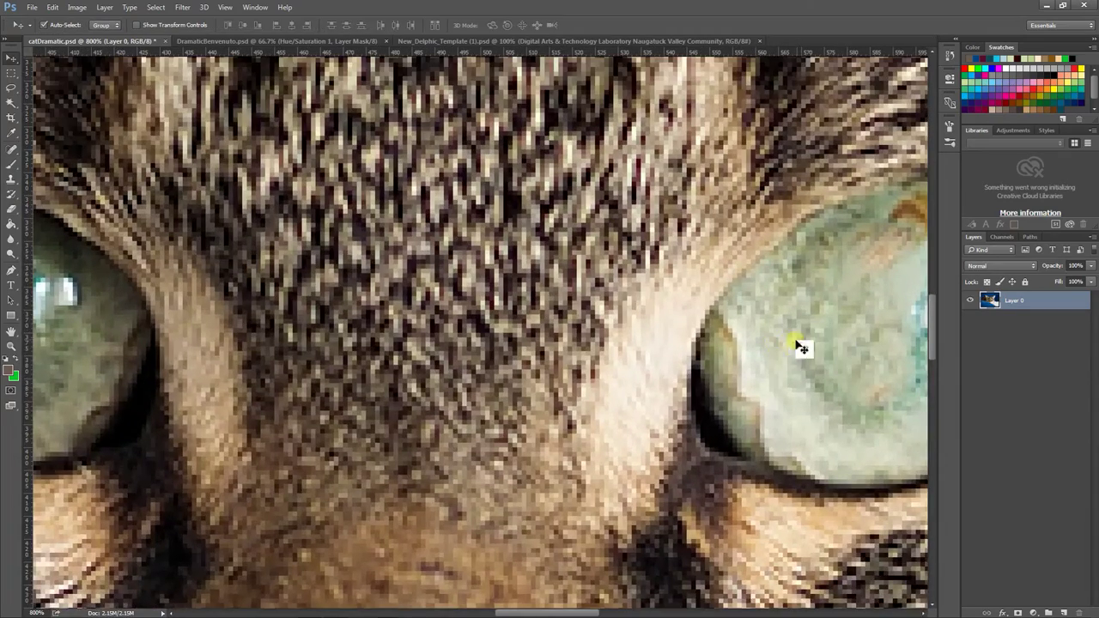
pyautogui.moveTo(797, 343); pyautogui.dragTo(472, 283)
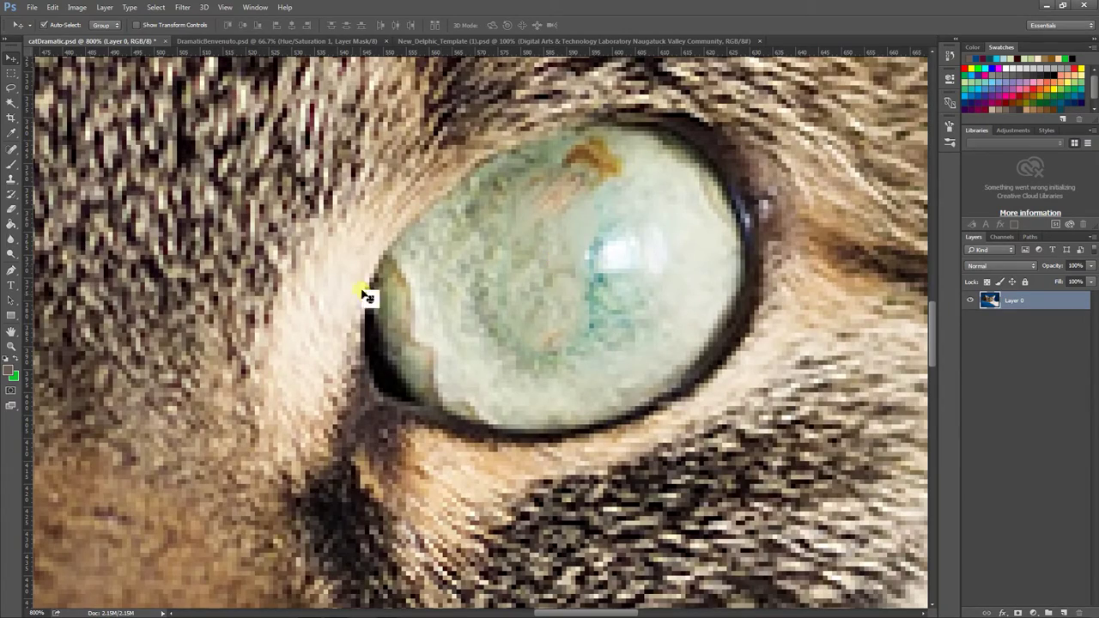
pyautogui.moveTo(304, 310); pyautogui.dragTo(655, 283)
pyautogui.moveTo(371, 311); pyautogui.dragTo(753, 332)
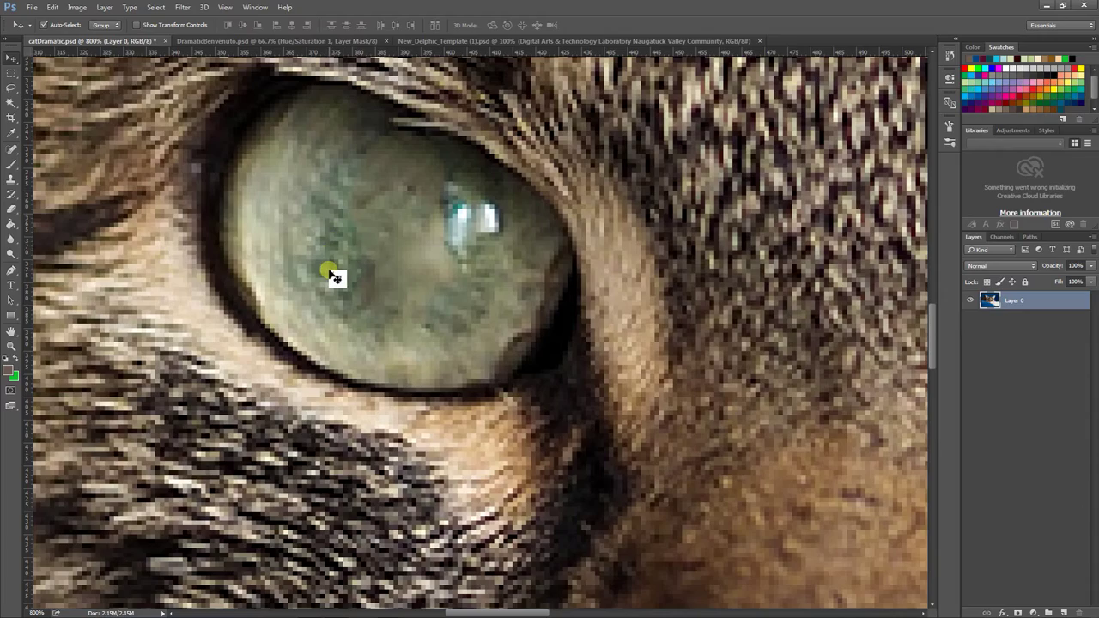
pyautogui.hotkey('ctrl', '-')
pyautogui.hotkey('ctrl', '-')
pyautogui.hotkey('ctrl', '-')
pyautogui.hotkey('ctrl', '-')
pyautogui.hotkey('ctrl', '-')
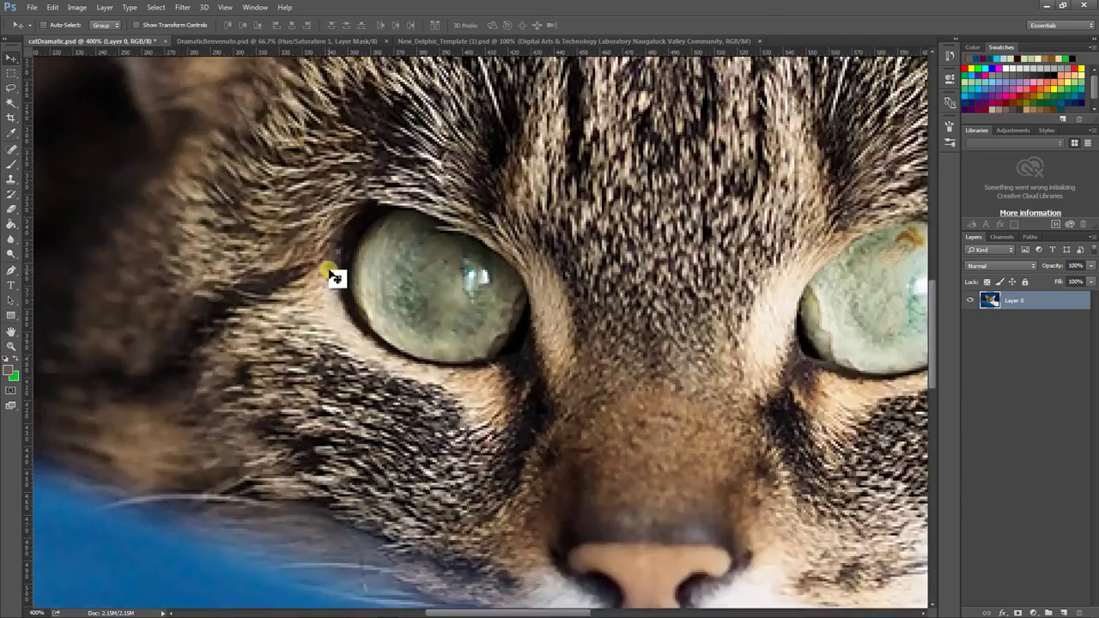
pyautogui.hotkey('ctrl', '-')
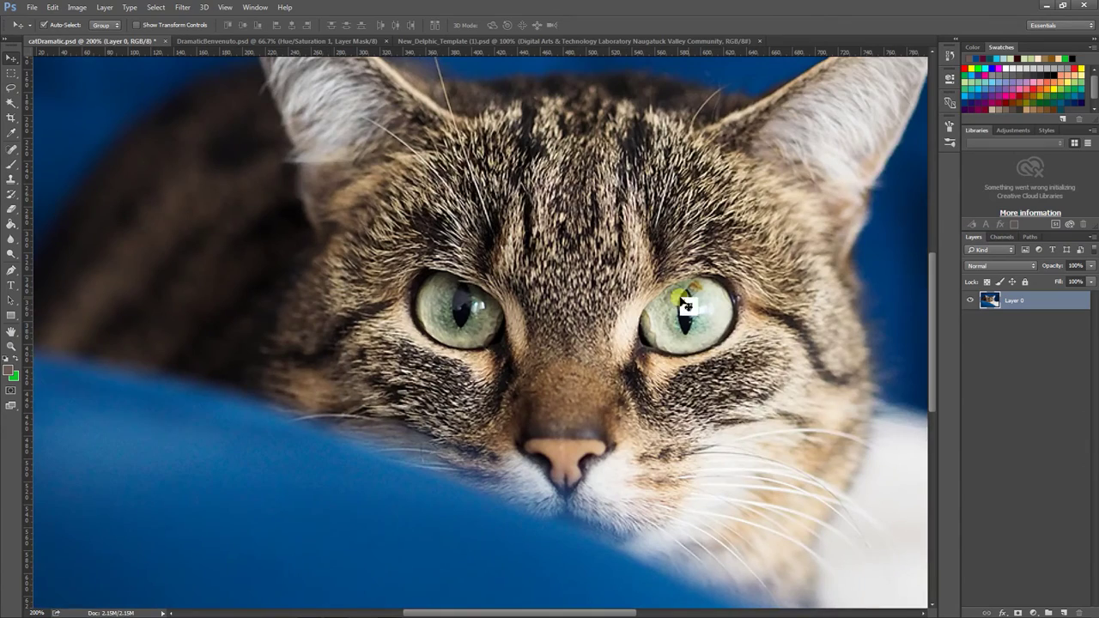
# Reduce the Spot Healing Brush size and remove the orange spot above the pupil of the eye on the photo's right side
pyautogui.hotkey('ctrl', '+')
pyautogui.hotkey('ctrl', '+')
pyautogui.moveTo(790, 290); pyautogui.dragTo(506, 314)
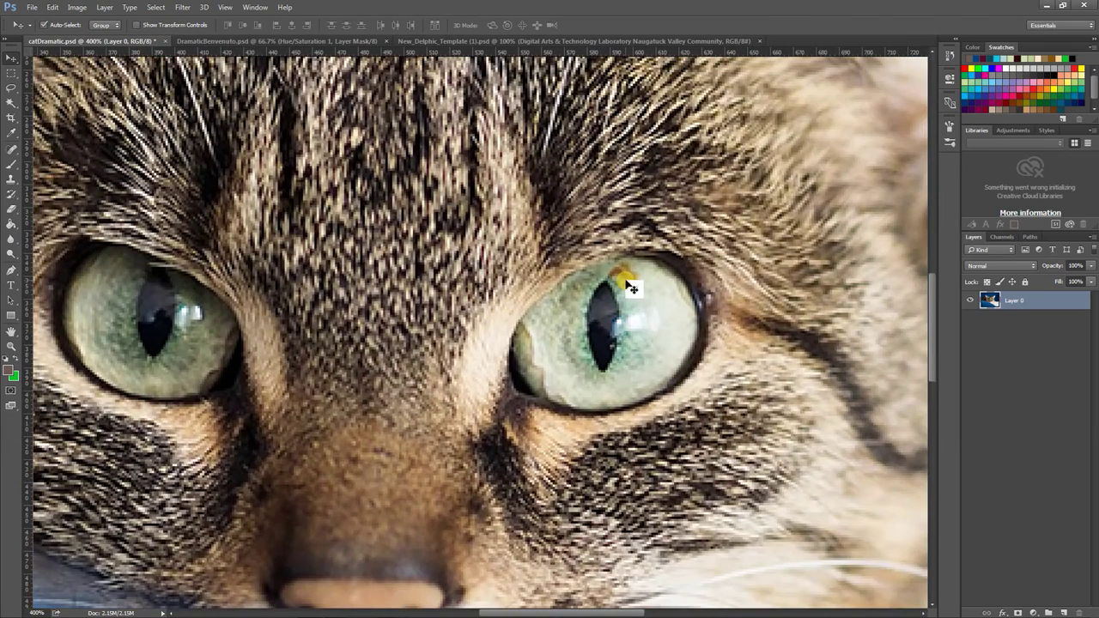
pyautogui.click(11, 146)
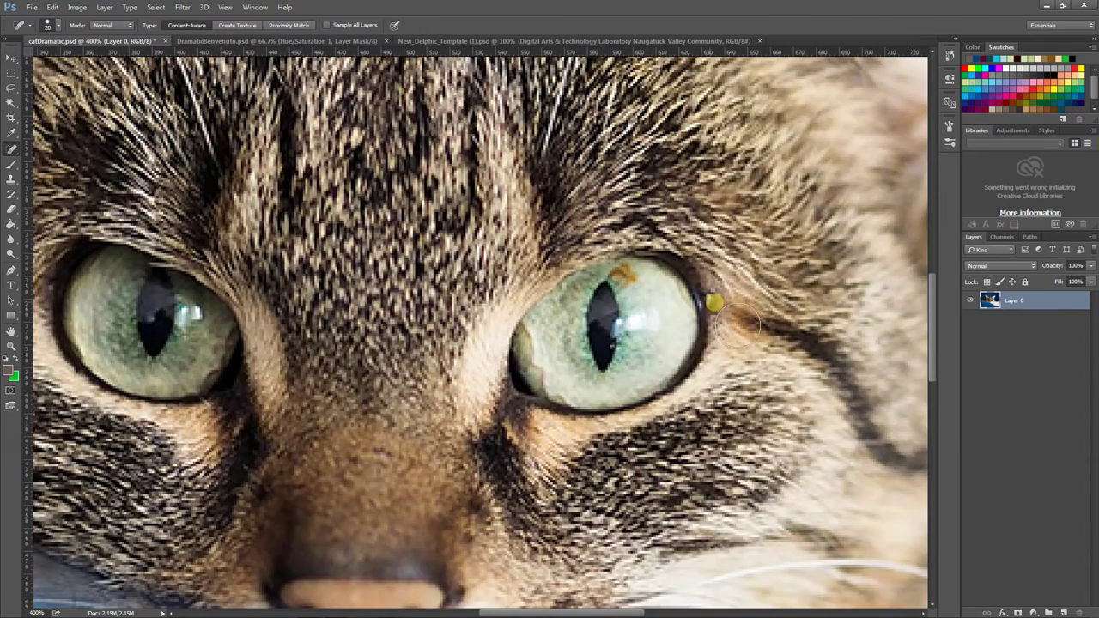
pyautogui.press('[')
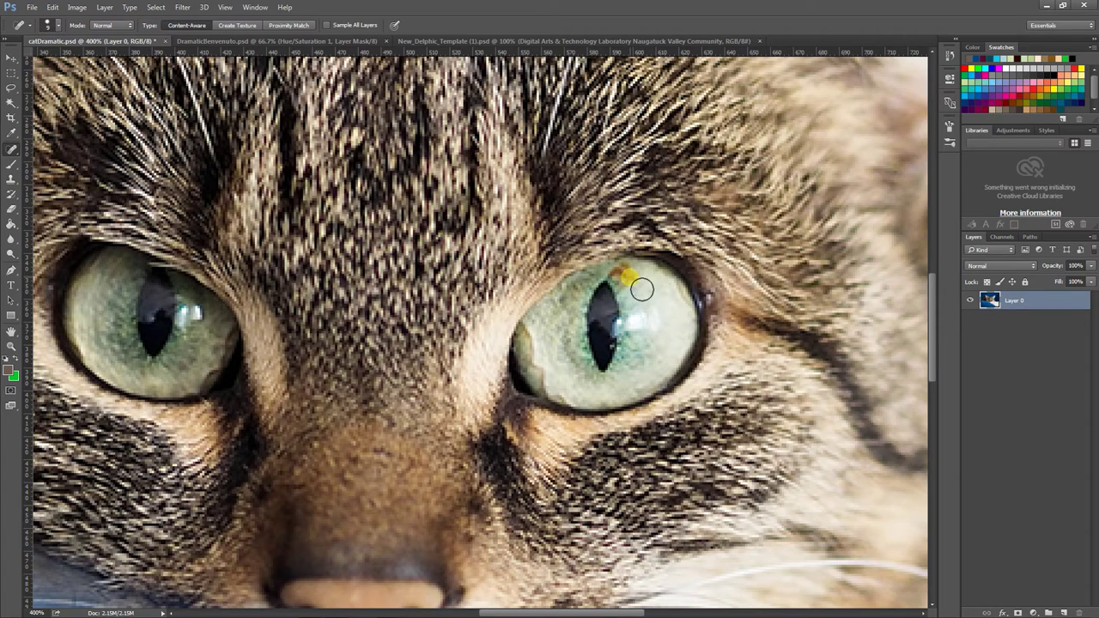
pyautogui.click(628, 275)
pyautogui.click(621, 271)
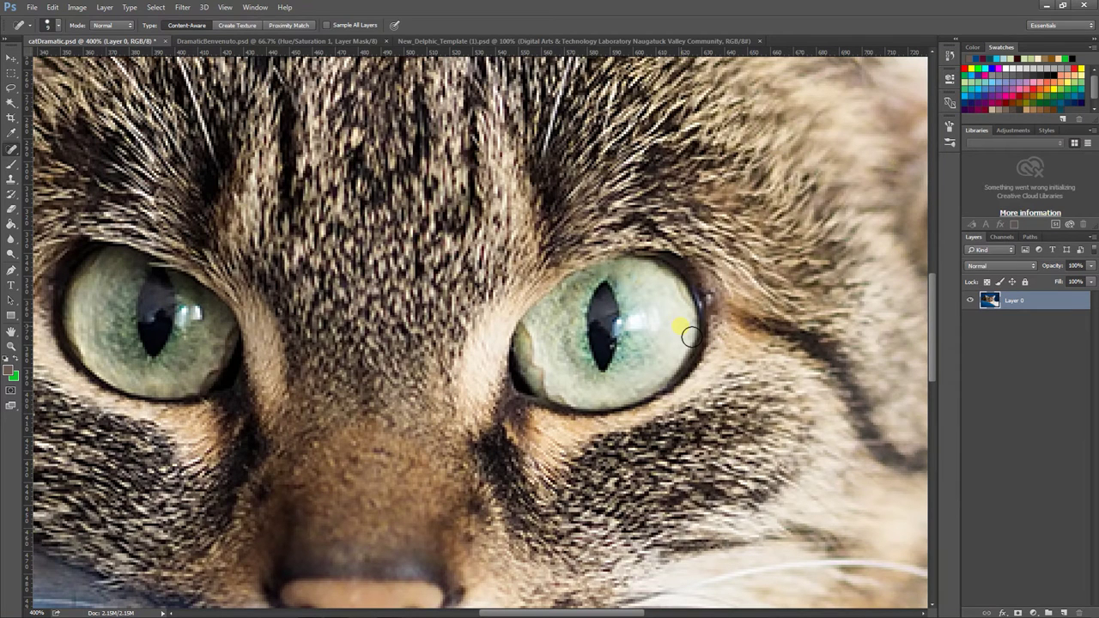
# Clone the cat's face onto the blue background at the photo's upper right, using the 50 px Clone Stamp with Aligned on
pyautogui.hotkey('ctrl', '1')
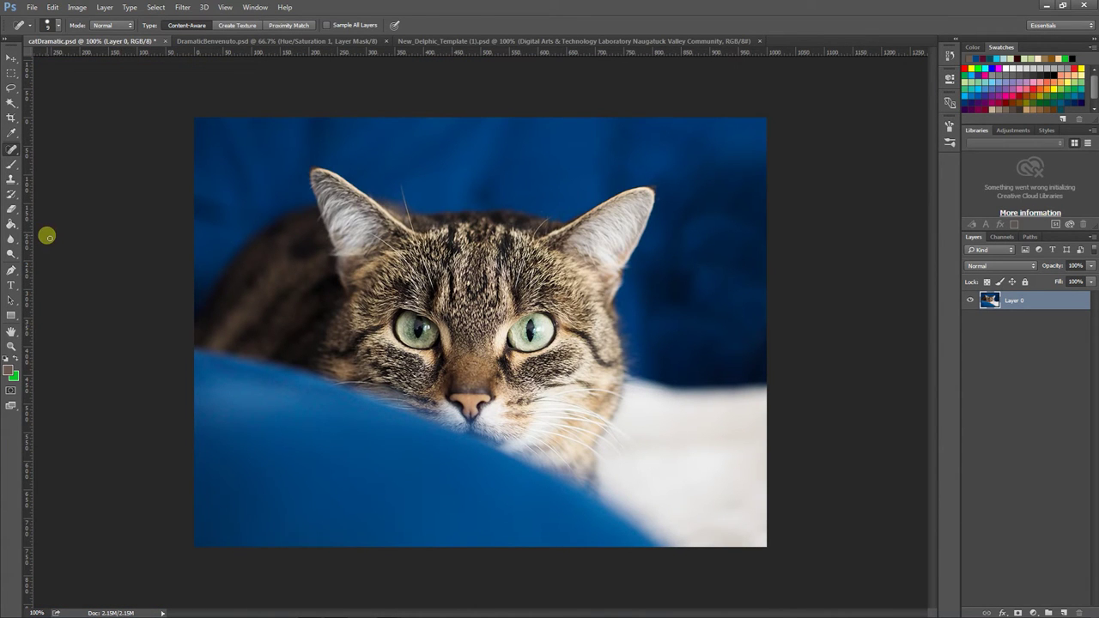
pyautogui.click(11, 181)
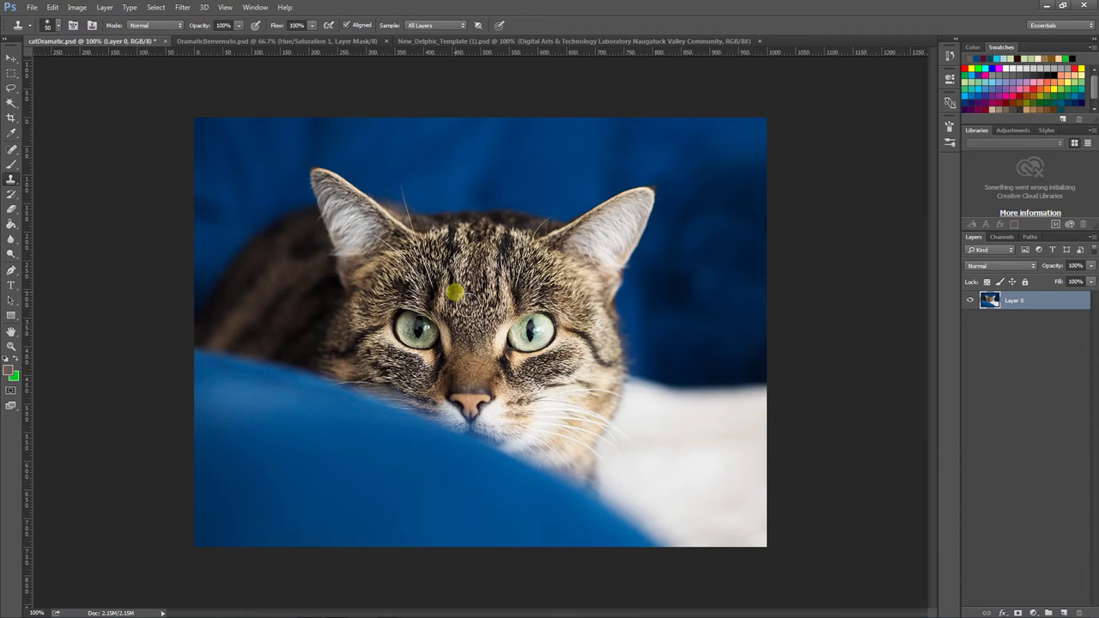
pyautogui.keyDown('alt'); pyautogui.click(454, 293); pyautogui.keyUp('alt')
pyautogui.moveTo(622, 175)
pyautogui.mouseDown()
pyautogui.moveTo(656, 172)
pyautogui.moveTo(632, 161)
pyautogui.moveTo(756, 196)
pyautogui.mouseUp()
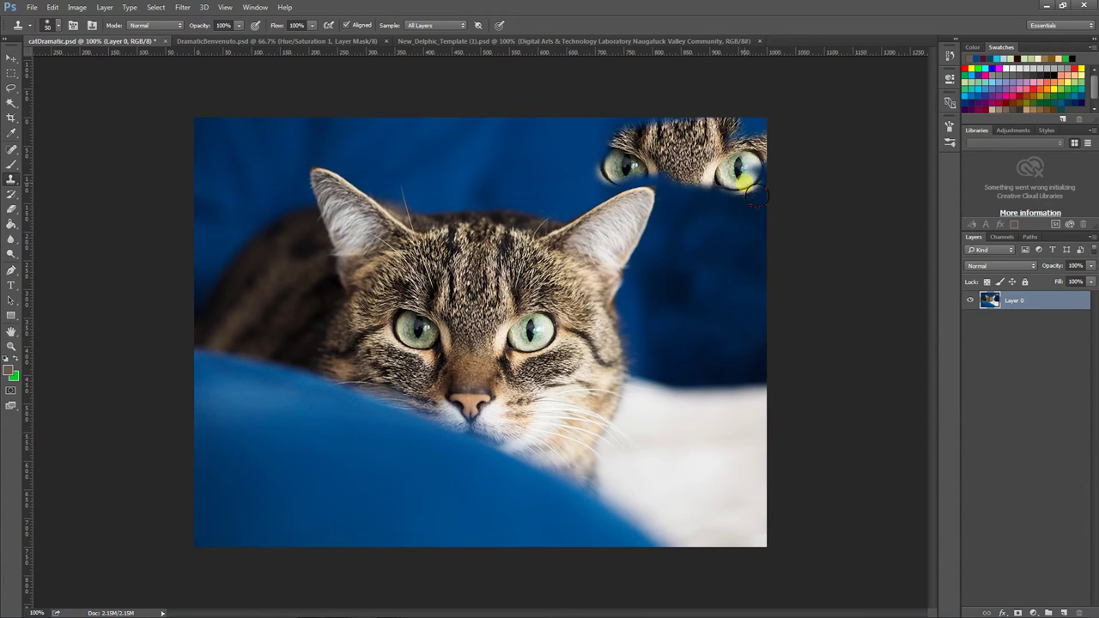
pyautogui.moveTo(777, 243)
pyautogui.mouseDown()
pyautogui.moveTo(730, 247)
pyautogui.moveTo(765, 232)
pyautogui.mouseUp()
pyautogui.click(742, 263)
pyautogui.moveTo(709, 292); pyautogui.dragTo(755, 326)
pyautogui.moveTo(631, 142)
pyautogui.mouseDown()
pyautogui.moveTo(594, 196)
pyautogui.moveTo(537, 165)
pyautogui.moveTo(668, 181)
pyautogui.mouseUp()
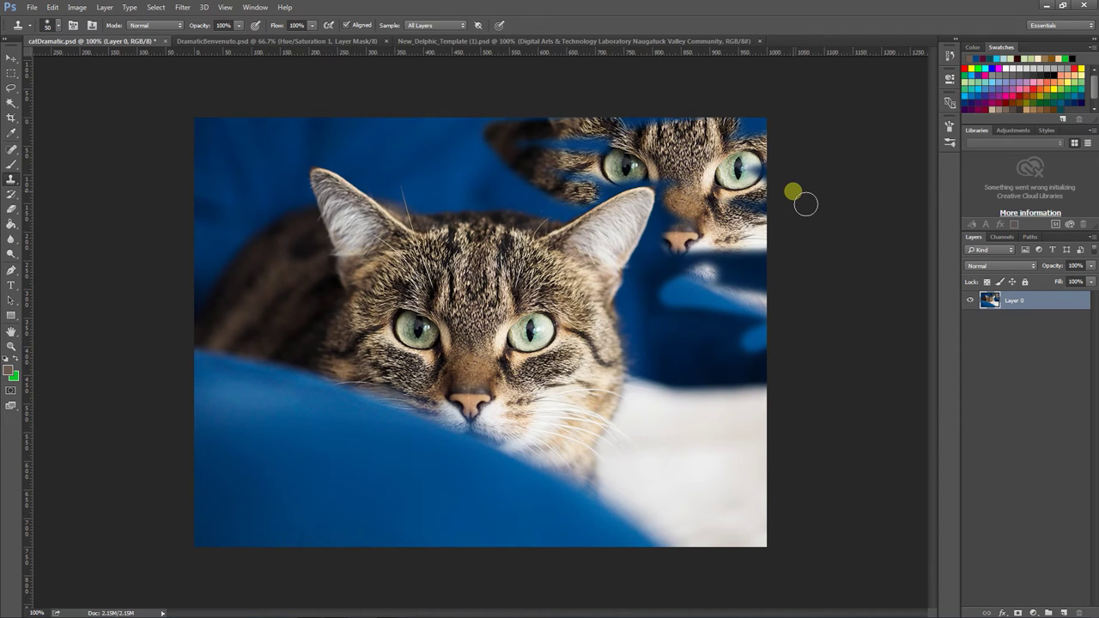
# Try cloning the cat's forehead over the photo's upper-left background with Aligned off, and undo the strokes
pyautogui.click(359, 25)
pyautogui.keyDown('alt'); pyautogui.click(462, 316); pyautogui.keyUp('alt')
pyautogui.moveTo(261, 170)
pyautogui.mouseDown()
pyautogui.moveTo(233, 147)
pyautogui.moveTo(307, 157)
pyautogui.moveTo(245, 196)
pyautogui.moveTo(286, 207)
pyautogui.moveTo(352, 143)
pyautogui.moveTo(364, 187)
pyautogui.moveTo(383, 137)
pyautogui.moveTo(432, 169)
pyautogui.moveTo(403, 146)
pyautogui.mouseUp()
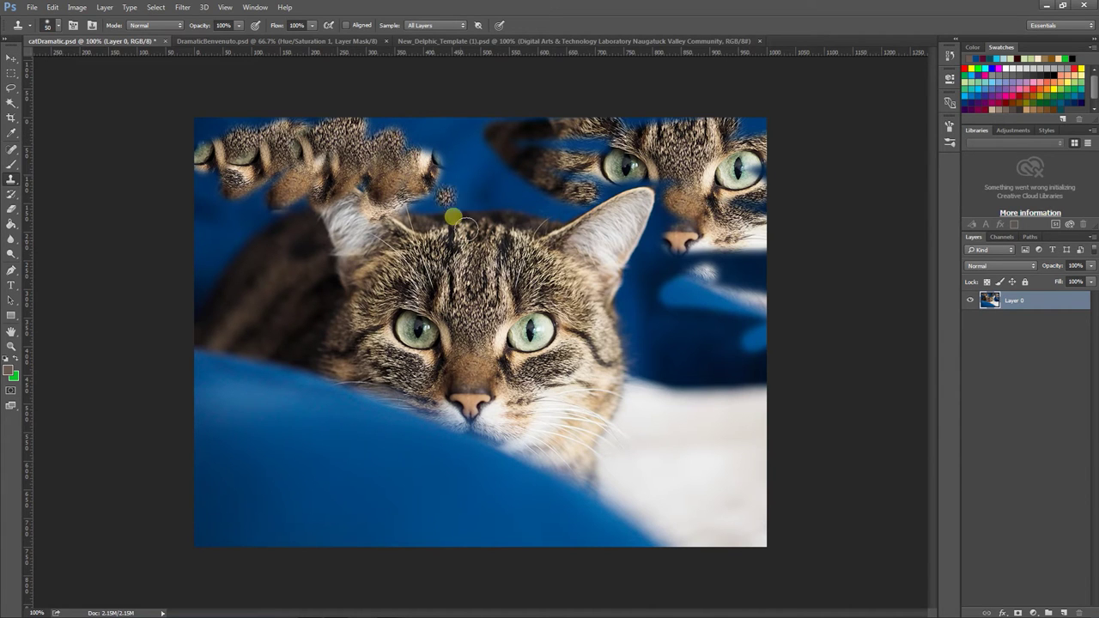
pyautogui.hotkey('ctrl', 'alt', 'z')
pyautogui.hotkey('ctrl', 'alt', 'z')
pyautogui.hotkey('ctrl', 'alt', 'z')
pyautogui.hotkey('ctrl', 'alt', 'z')
pyautogui.hotkey('ctrl', 'alt', 'z')
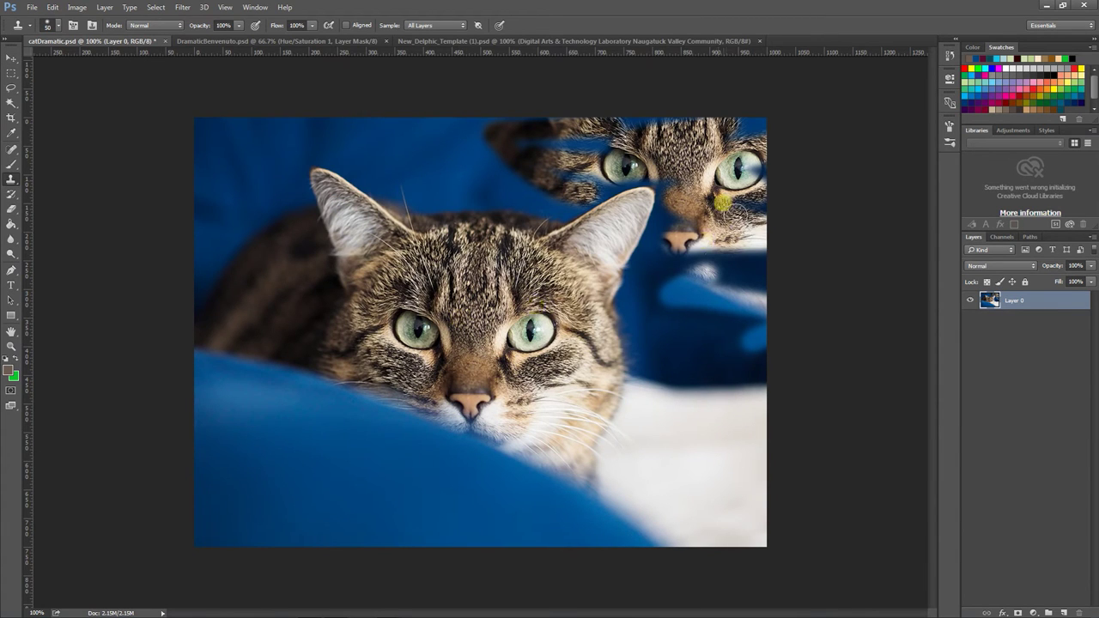
# Turn Aligned back on and clone the cat's face over the photo's upper-left background in several strokes
pyautogui.click(350, 25)
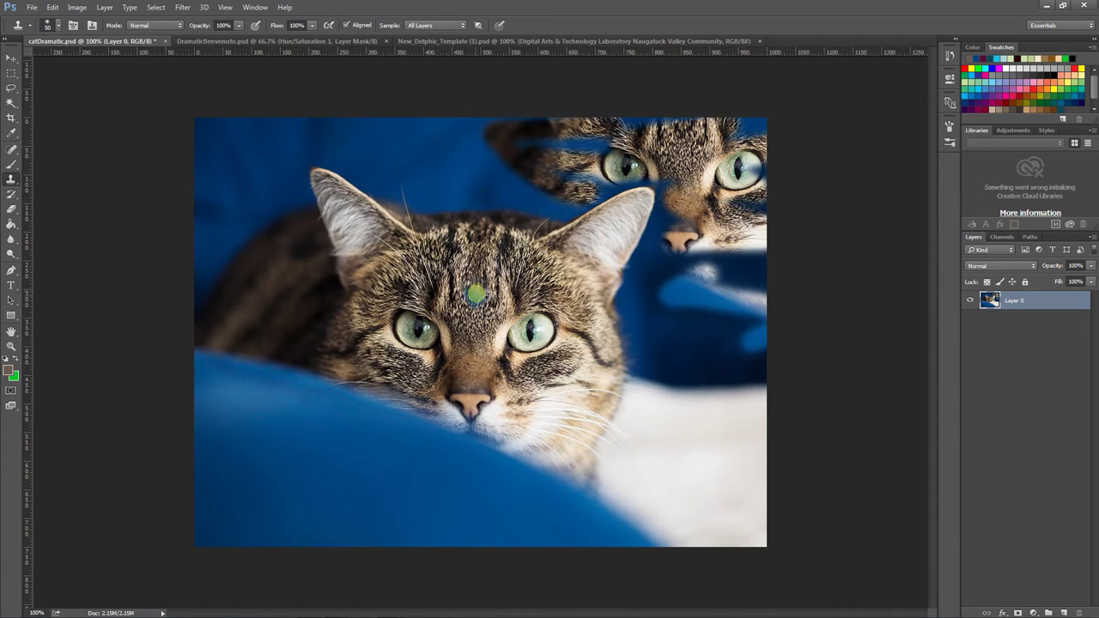
pyautogui.keyDown('alt'); pyautogui.click(249, 149); pyautogui.keyUp('alt')
pyautogui.moveTo(262, 161)
pyautogui.mouseDown()
pyautogui.moveTo(297, 153)
pyautogui.moveTo(268, 195)
pyautogui.moveTo(330, 152)
pyautogui.moveTo(357, 165)
pyautogui.moveTo(388, 151)
pyautogui.moveTo(413, 185)
pyautogui.moveTo(295, 154)
pyautogui.moveTo(368, 145)
pyautogui.moveTo(208, 131)
pyautogui.moveTo(372, 140)
pyautogui.moveTo(252, 156)
pyautogui.moveTo(172, 194)
pyautogui.moveTo(328, 209)
pyautogui.moveTo(323, 224)
pyautogui.moveTo(148, 240)
pyautogui.moveTo(379, 233)
pyautogui.moveTo(205, 239)
pyautogui.moveTo(313, 276)
pyautogui.moveTo(124, 273)
pyautogui.mouseUp()
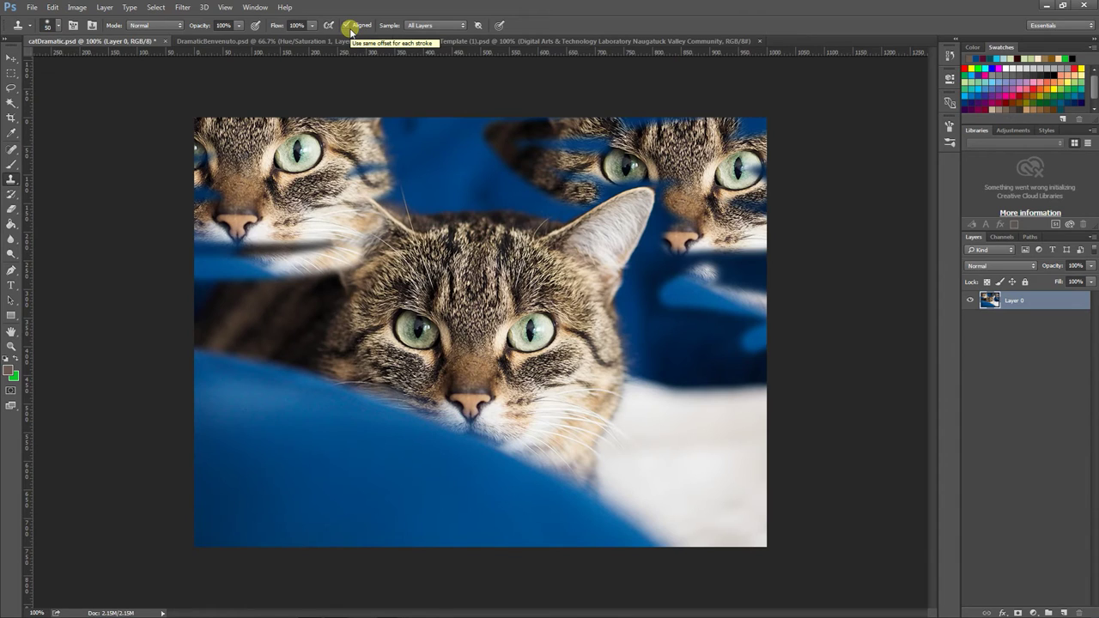
pyautogui.moveTo(357, 175)
pyautogui.mouseDown()
pyautogui.moveTo(421, 179)
pyautogui.moveTo(324, 120)
pyautogui.moveTo(382, 136)
pyautogui.mouseUp()
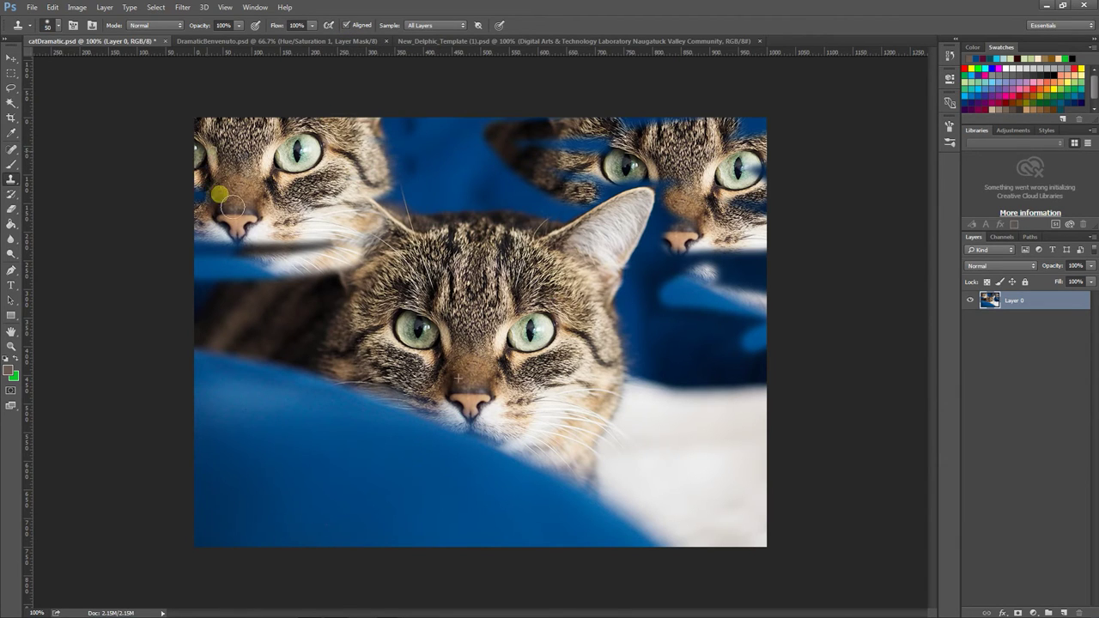
pyautogui.moveTo(261, 263)
pyautogui.mouseDown()
pyautogui.moveTo(191, 254)
pyautogui.moveTo(349, 257)
pyautogui.mouseUp()
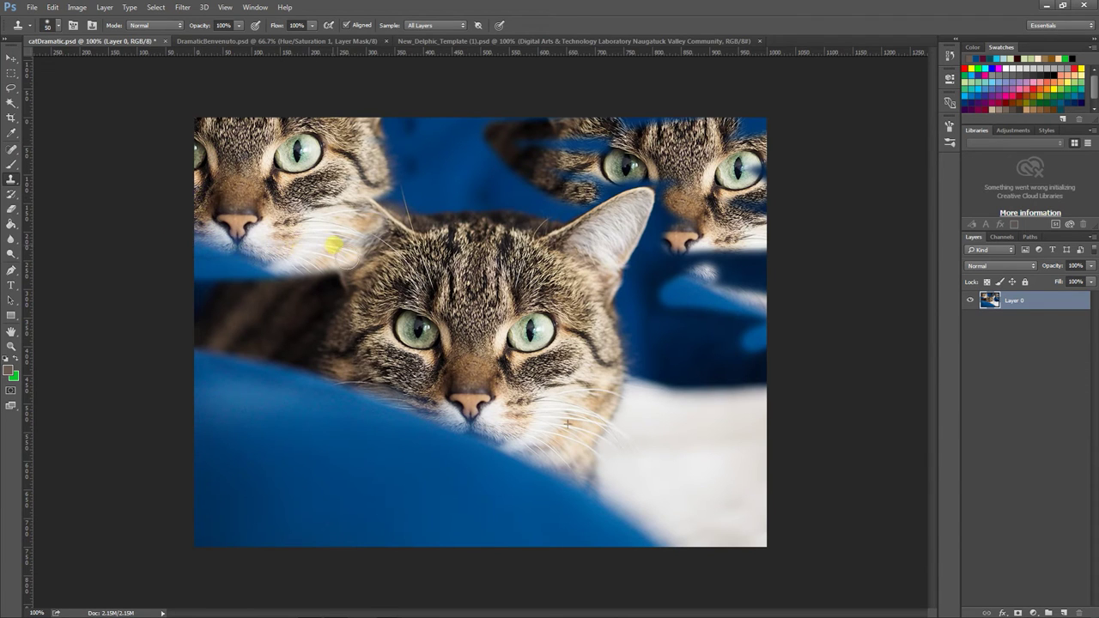
# Undo the most recent clone strokes on the face copy at the photo's upper left
pyautogui.hotkey('ctrl', 'alt', 'z')
pyautogui.hotkey('ctrl', 'alt', 'z')
pyautogui.hotkey('ctrl', 'alt', 'z')
pyautogui.hotkey('ctrl', 'alt', 'z')
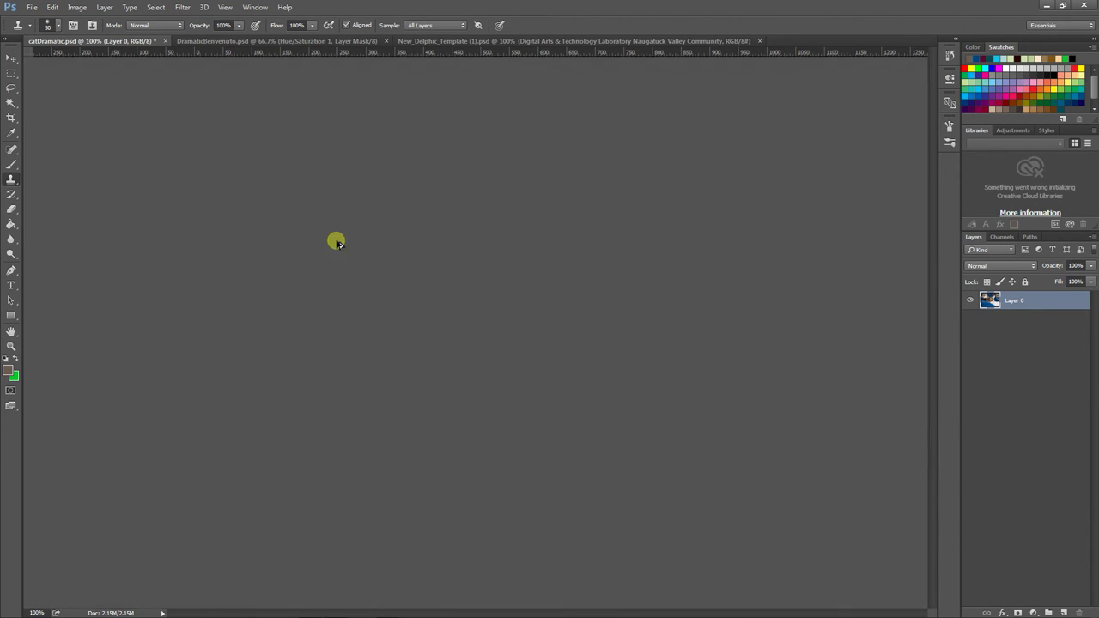
pyautogui.hotkey('ctrl', 'alt', 'z')
pyautogui.hotkey('ctrl', 'alt', 'z')
pyautogui.hotkey('ctrl', 'alt', 'z')
pyautogui.hotkey('ctrl', 'alt', 'z')
pyautogui.hotkey('ctrl', 'alt', 'z')
pyautogui.hotkey('ctrl', 'alt', 'z')
pyautogui.hotkey('ctrl', 'alt', 'z')
pyautogui.hotkey('ctrl', 'alt', 'z')
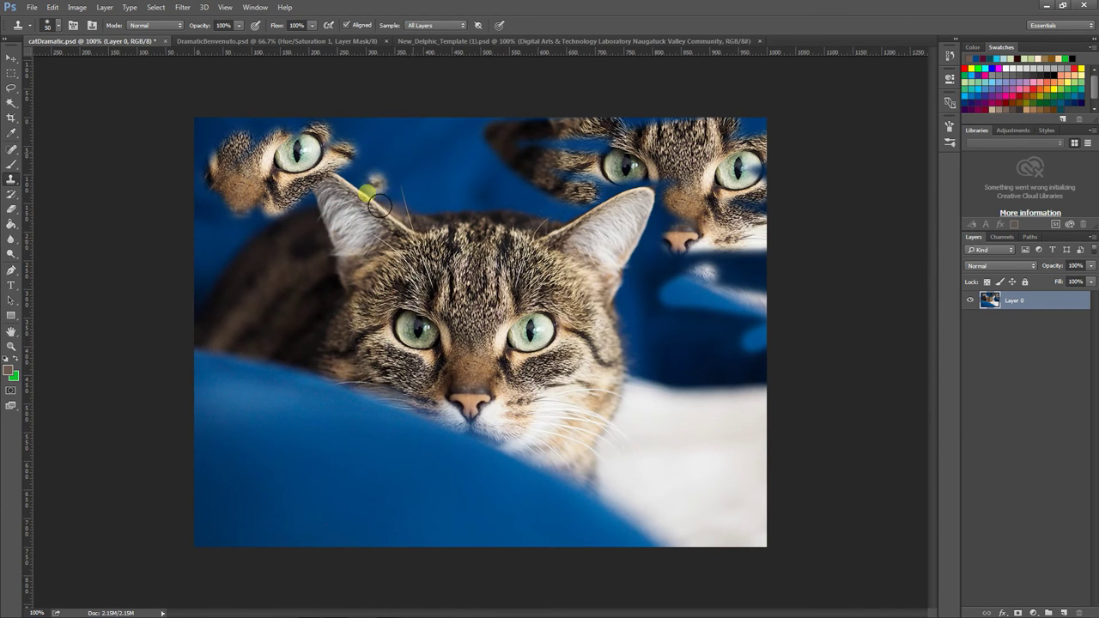
# Switch to the New_Delphic_Template document and select the before layer with the Move tool
pyautogui.click(507, 40)
pyautogui.click(521, 214)
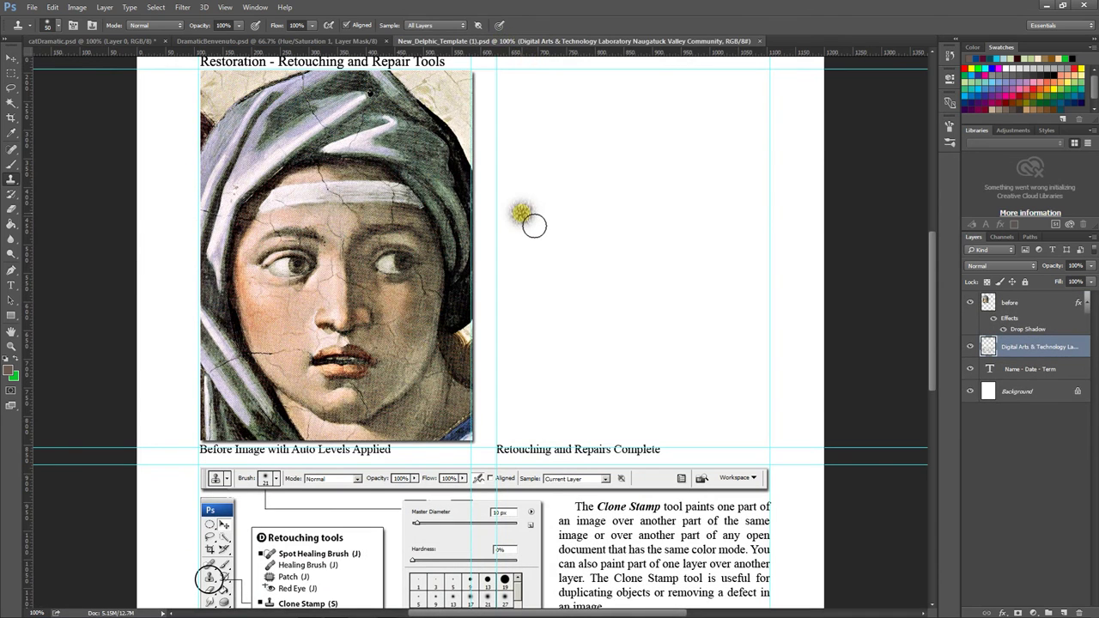
pyautogui.press('v')
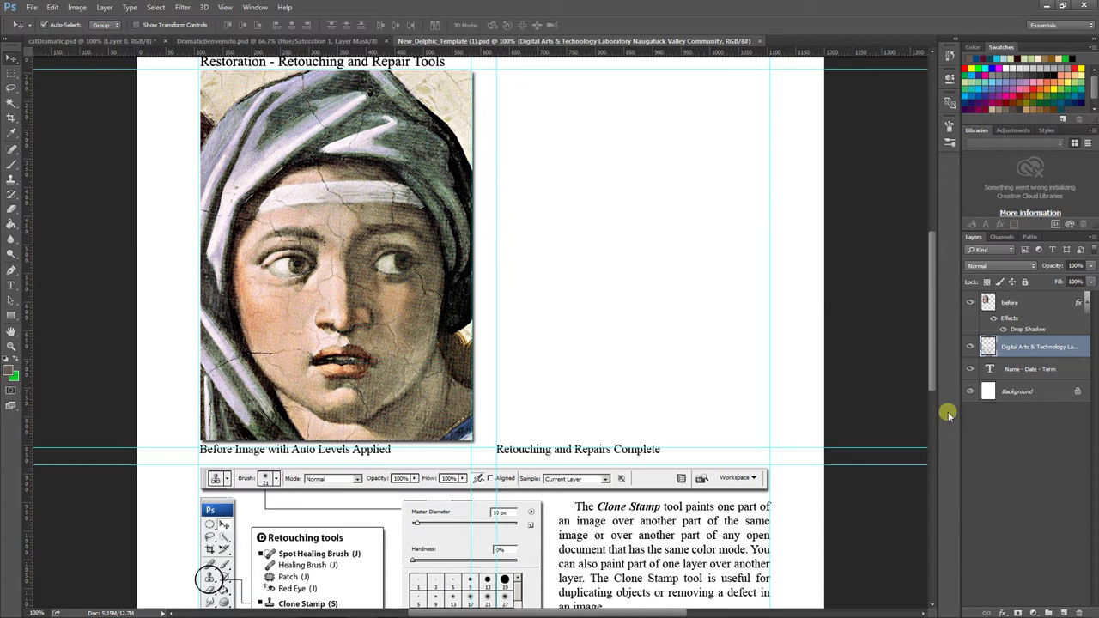
pyautogui.click(1035, 311)
pyautogui.click(381, 236)
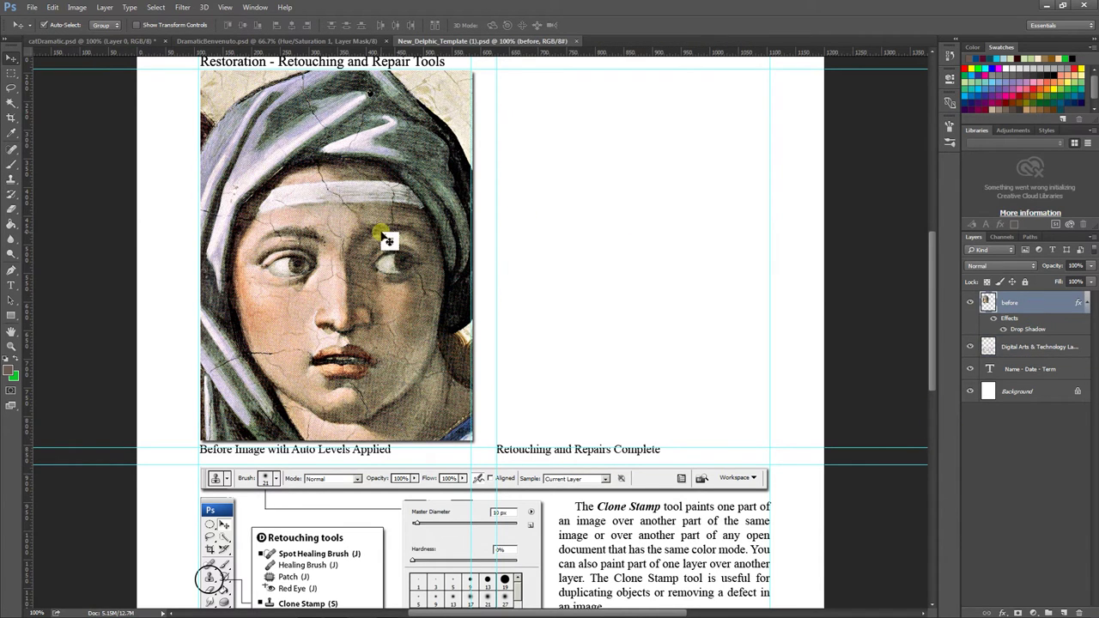
pyautogui.click(639, 339)
# Duplicate the before layer as After and place the copy above the "Retouching and Repairs Complete" caption
pyautogui.rightClick(1012, 305)
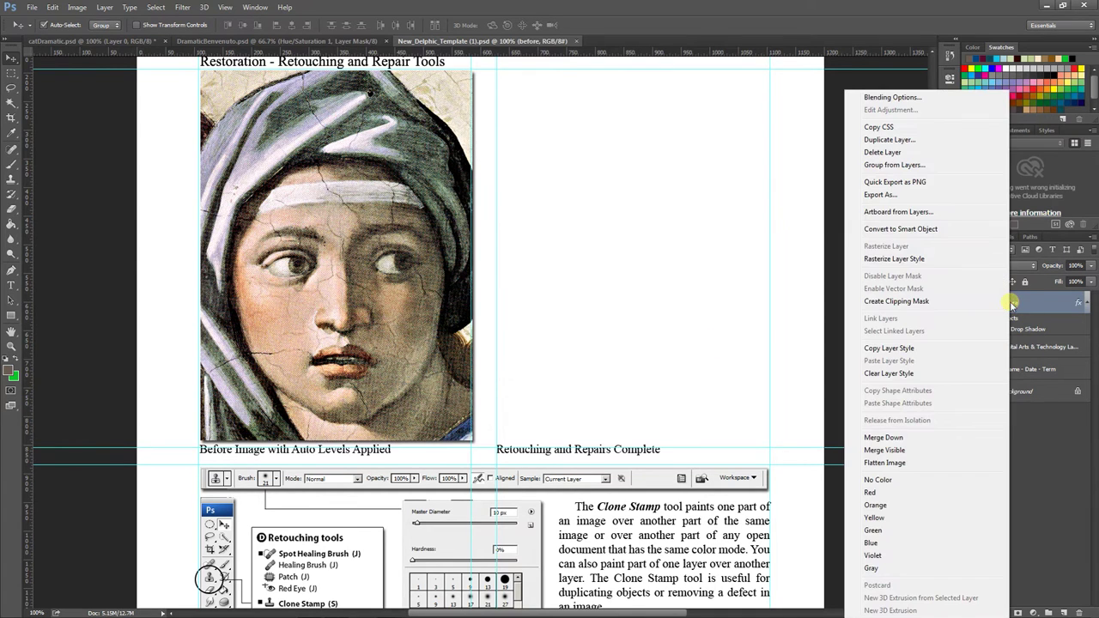
pyautogui.click(910, 139)
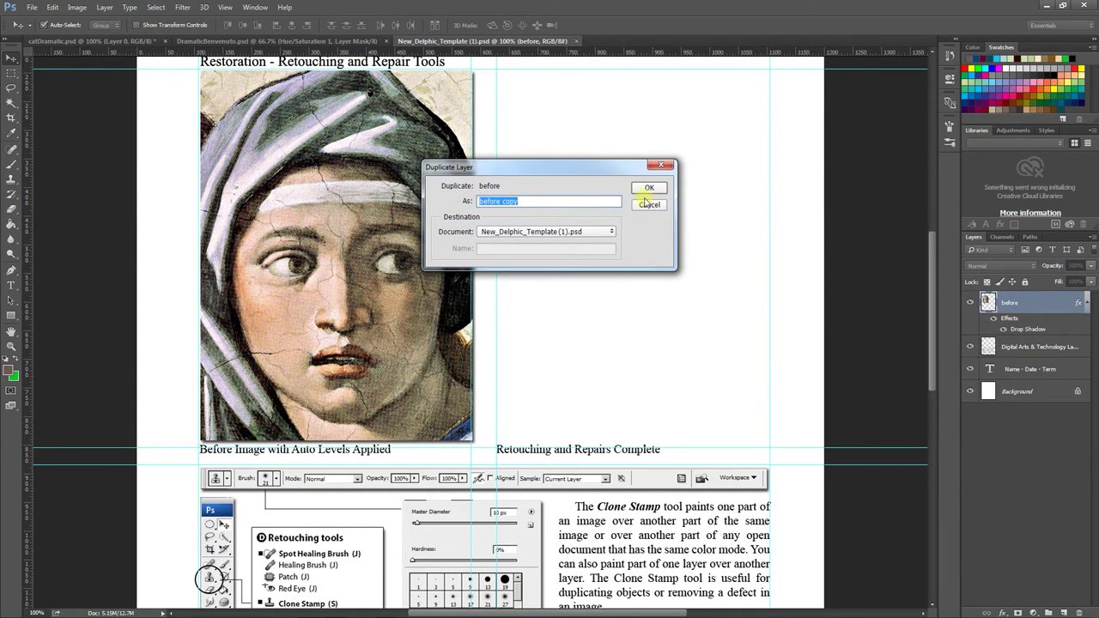
pyautogui.write('After')
pyautogui.click(652, 187)
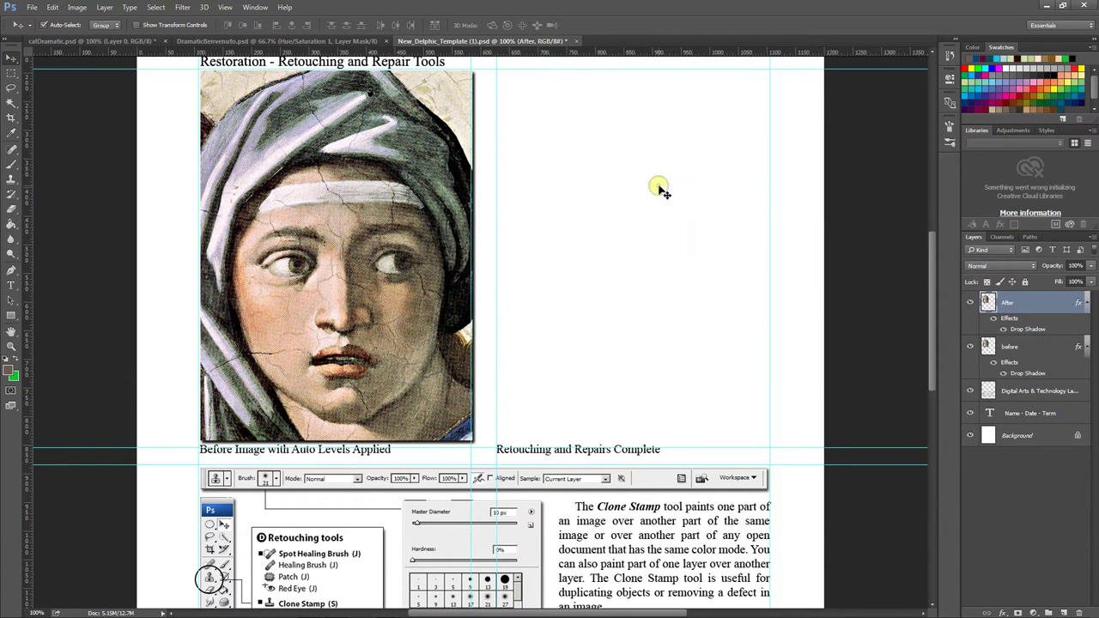
pyautogui.moveTo(393, 246); pyautogui.dragTo(694, 261)
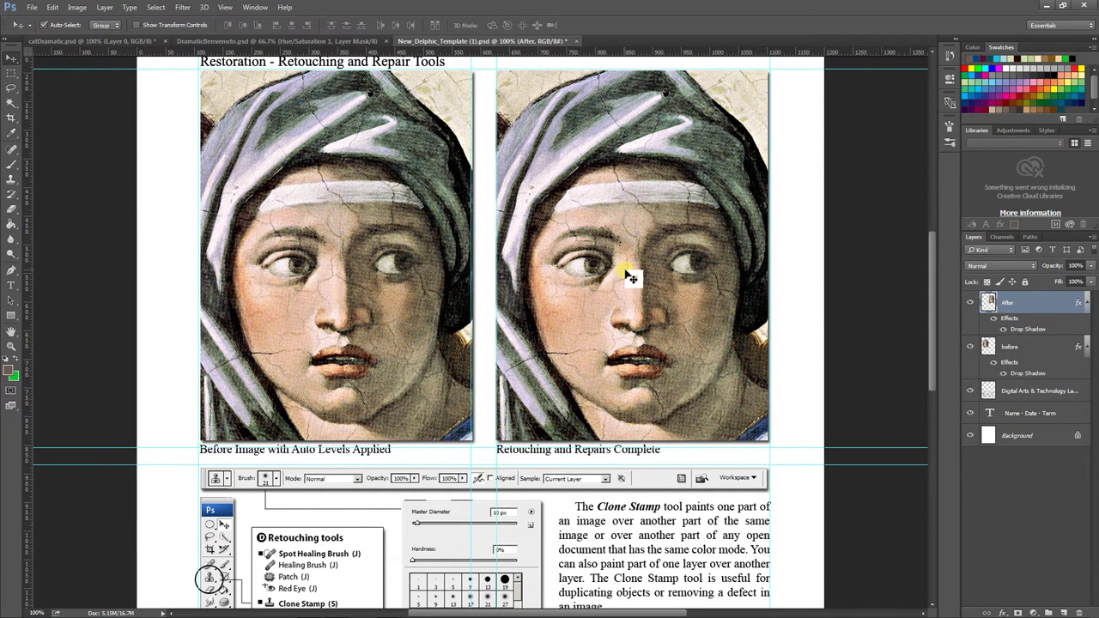
# Clone clean skin over the dark crack on the After portrait's lower left cheek, using the Clone Stamp at 10 px
pyautogui.hotkey('ctrl', '+')
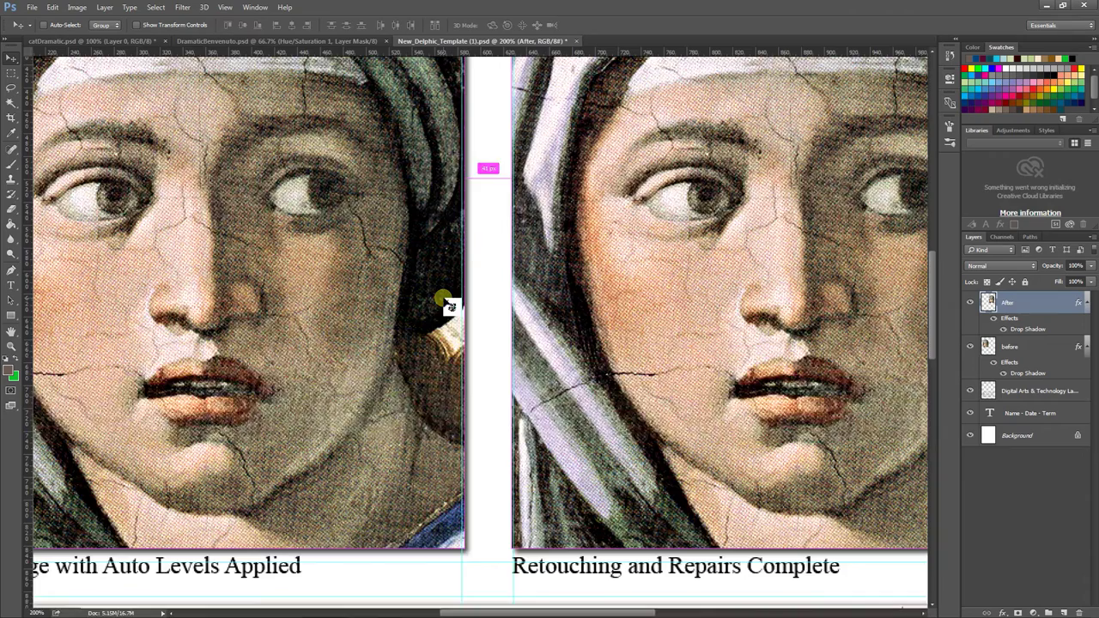
pyautogui.hotkey('ctrl', '+')
pyautogui.moveTo(665, 315); pyautogui.dragTo(278, 289)
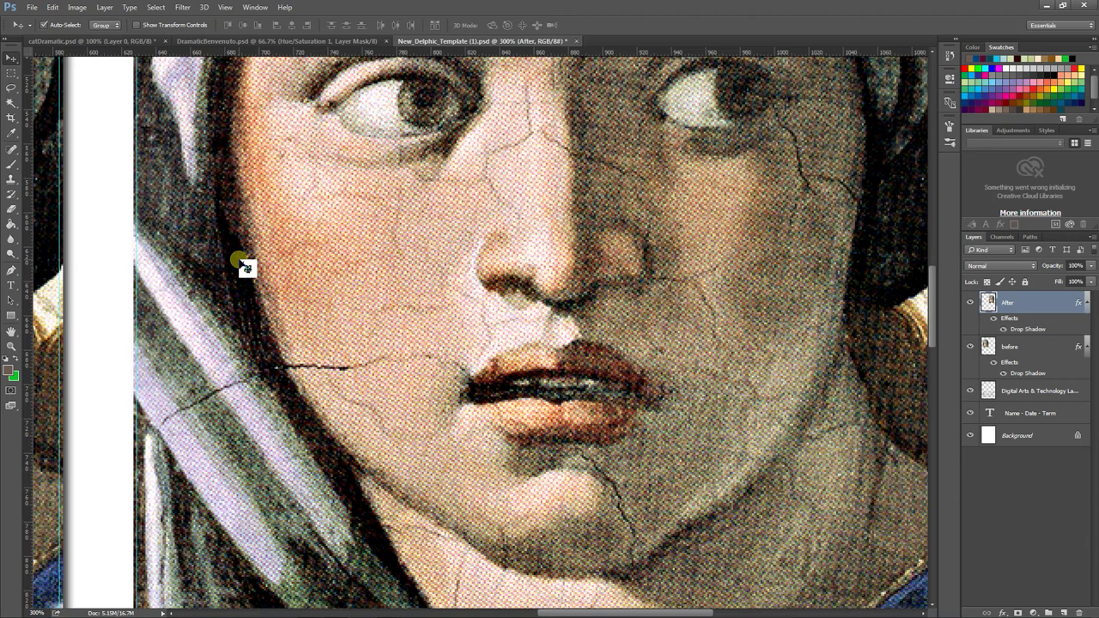
pyautogui.click(9, 180)
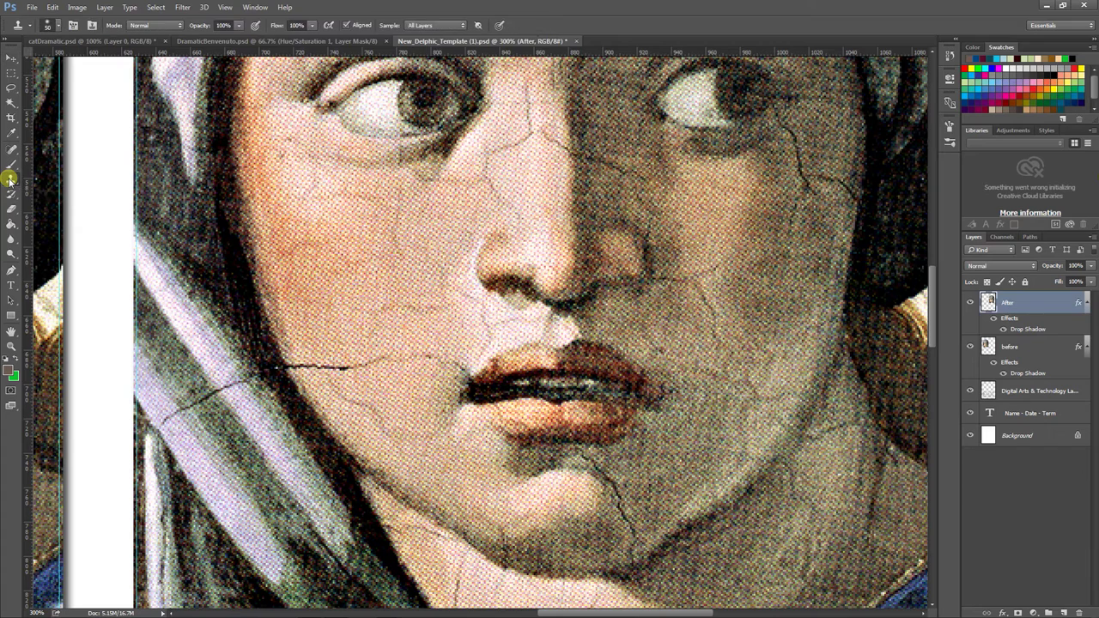
pyautogui.keyDown('alt'); pyautogui.click(300, 343); pyautogui.keyUp('alt')
pyautogui.press('[')
pyautogui.press('[')
pyautogui.press('[')
pyautogui.press('[')
pyautogui.click(290, 367)
pyautogui.moveTo(290, 367); pyautogui.dragTo(384, 361)
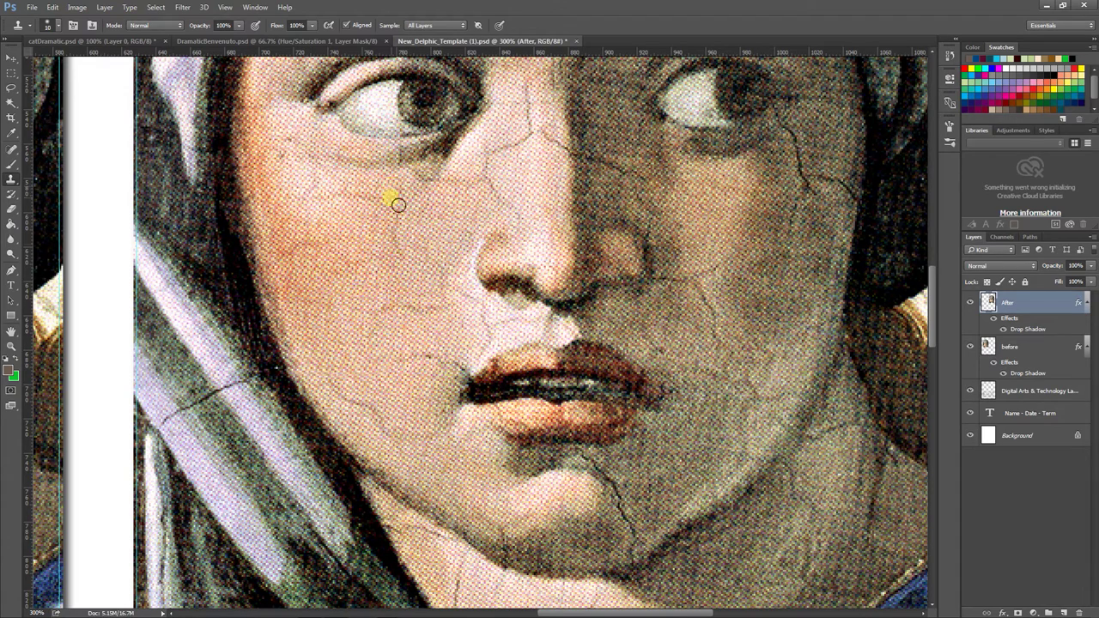
# Retouch the fine cracks on the After portrait's left cheek with the Spot Healing Brush
pyautogui.click(26, 147)
pyautogui.moveTo(395, 194); pyautogui.dragTo(411, 258)
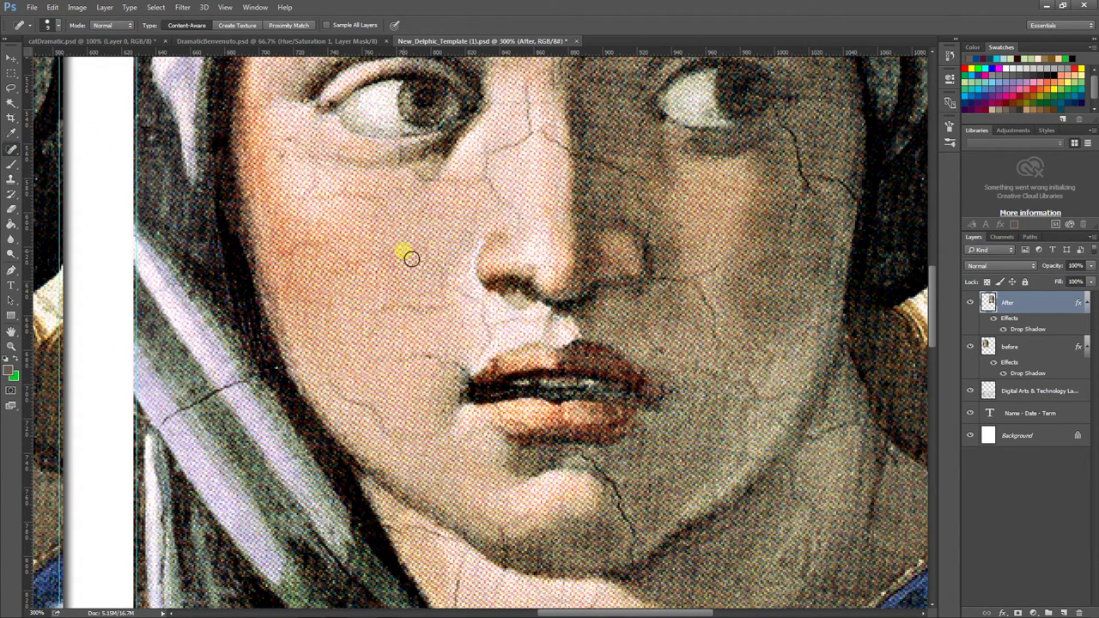
pyautogui.moveTo(378, 311); pyautogui.dragTo(450, 314)
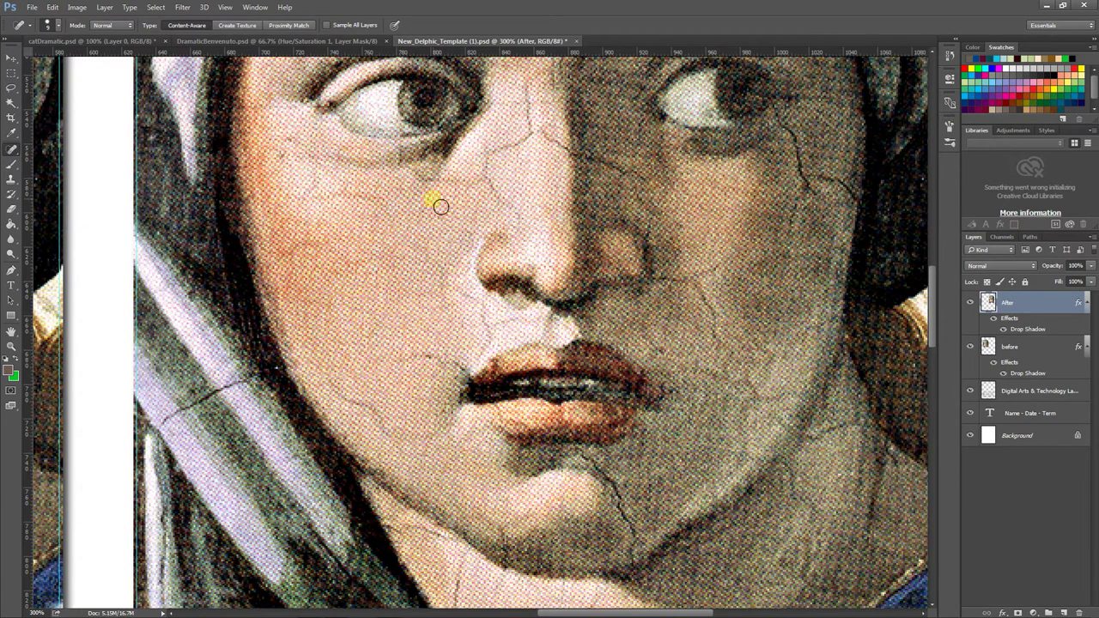
# Heal the fine crack along the left side of the After portrait's nose with the Spot Healing Brush
pyautogui.moveTo(495, 166); pyautogui.dragTo(507, 201)
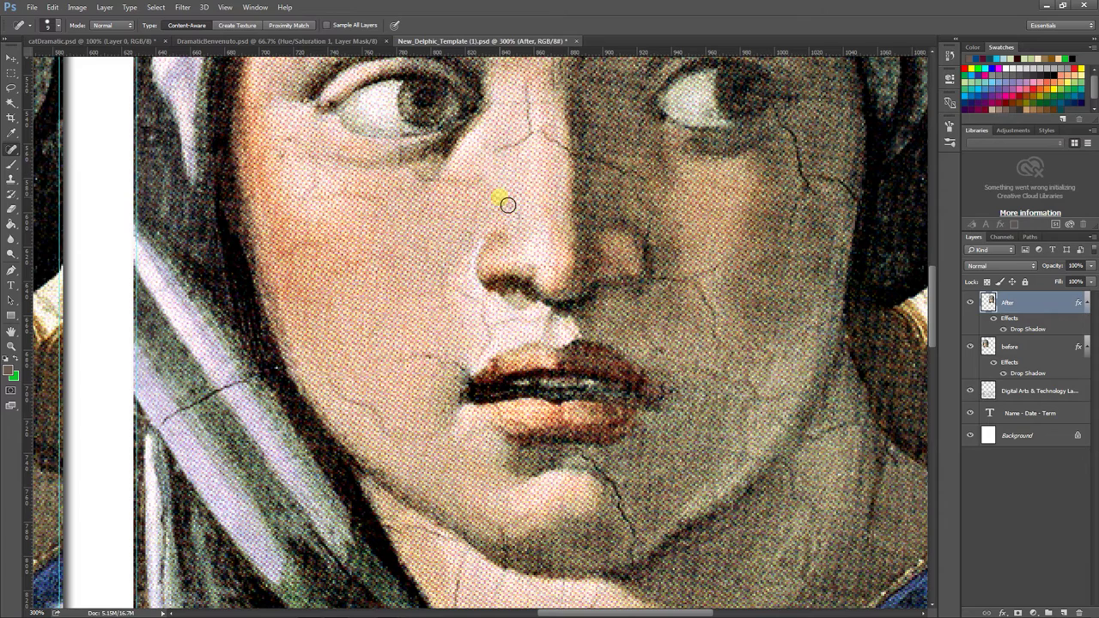
# Try to heal the crack on the After portrait's shaded right cheek with the Healing Brush, sampling nearby skin
pyautogui.click(11, 151)
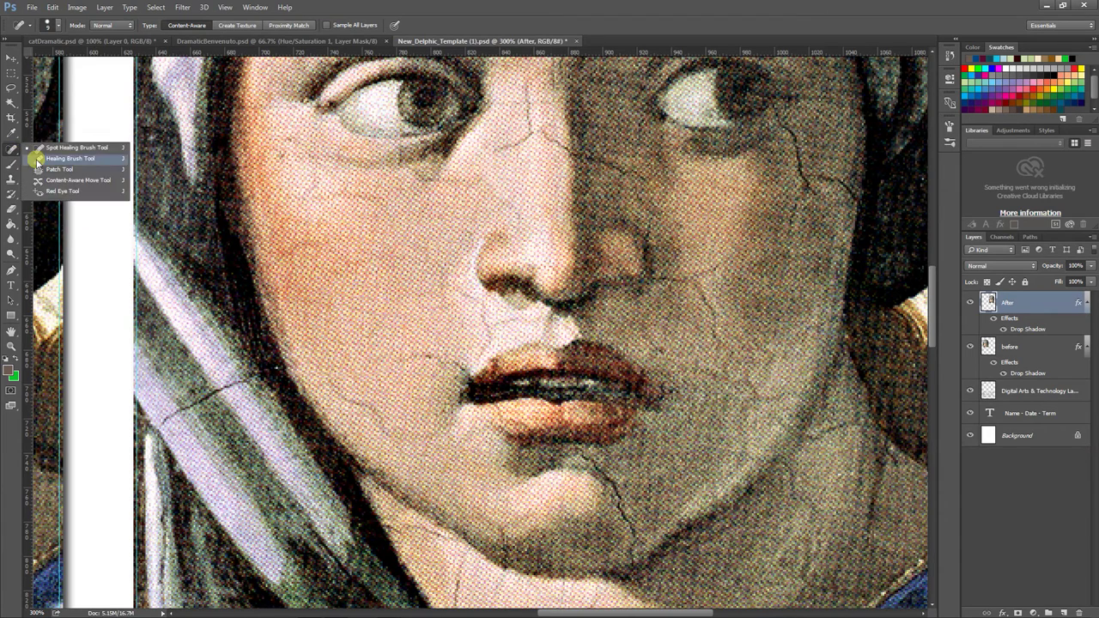
pyautogui.click(36, 159)
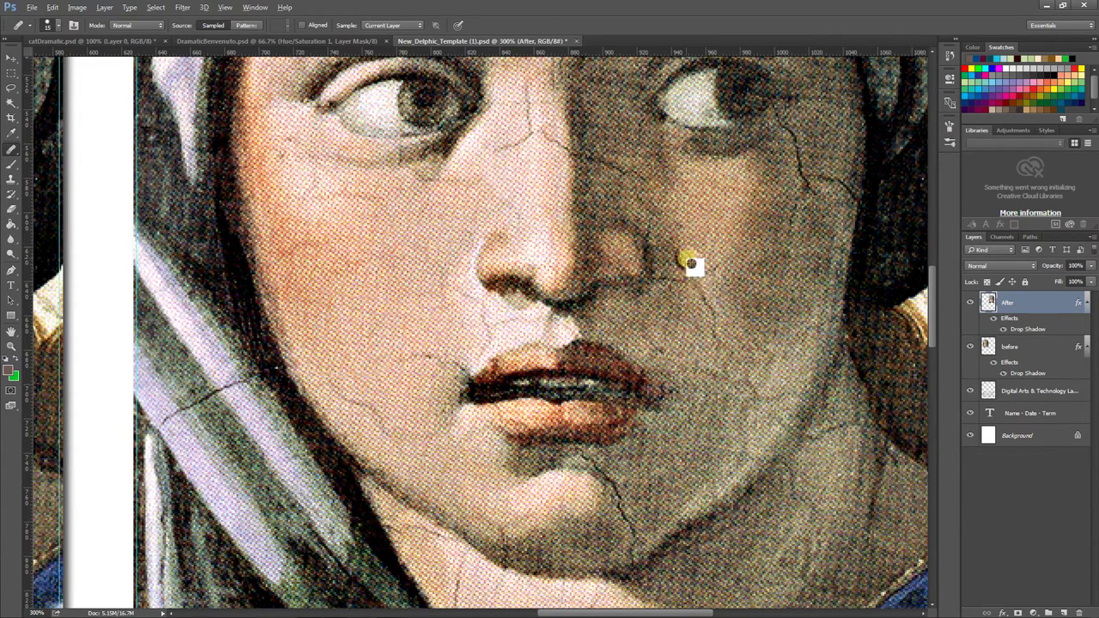
pyautogui.keyDown('alt'); pyautogui.click(677, 297); pyautogui.keyUp('alt')
pyautogui.moveTo(665, 280)
pyautogui.mouseDown()
pyautogui.moveTo(699, 292)
pyautogui.moveTo(724, 349)
pyautogui.mouseUp()
pyautogui.click(714, 283)
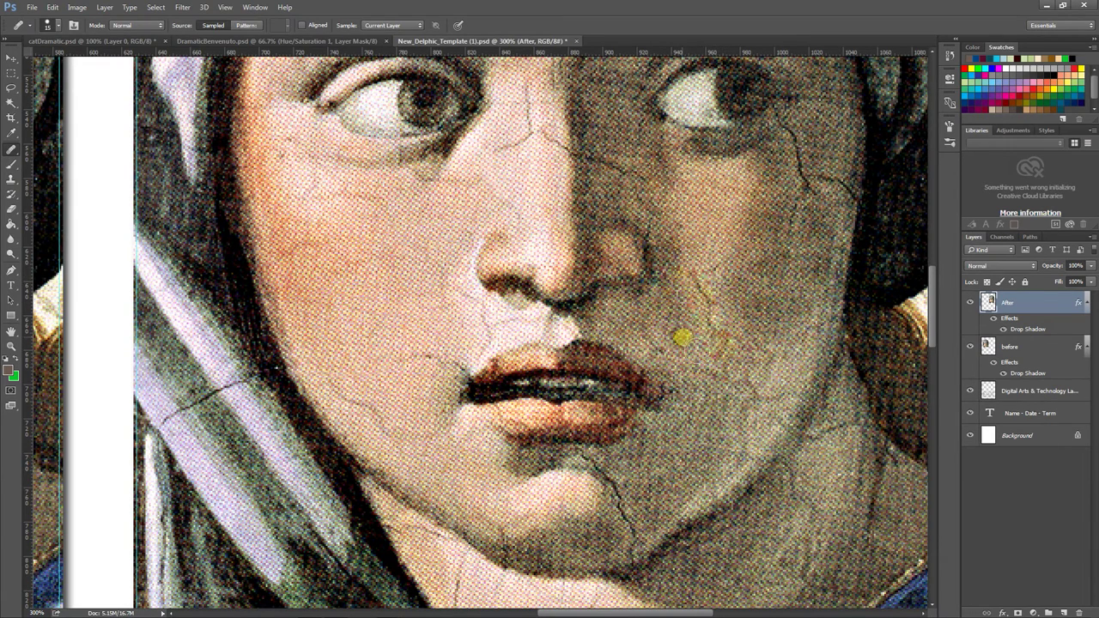
pyautogui.click(695, 298)
pyautogui.hotkey('ctrl', 'z')
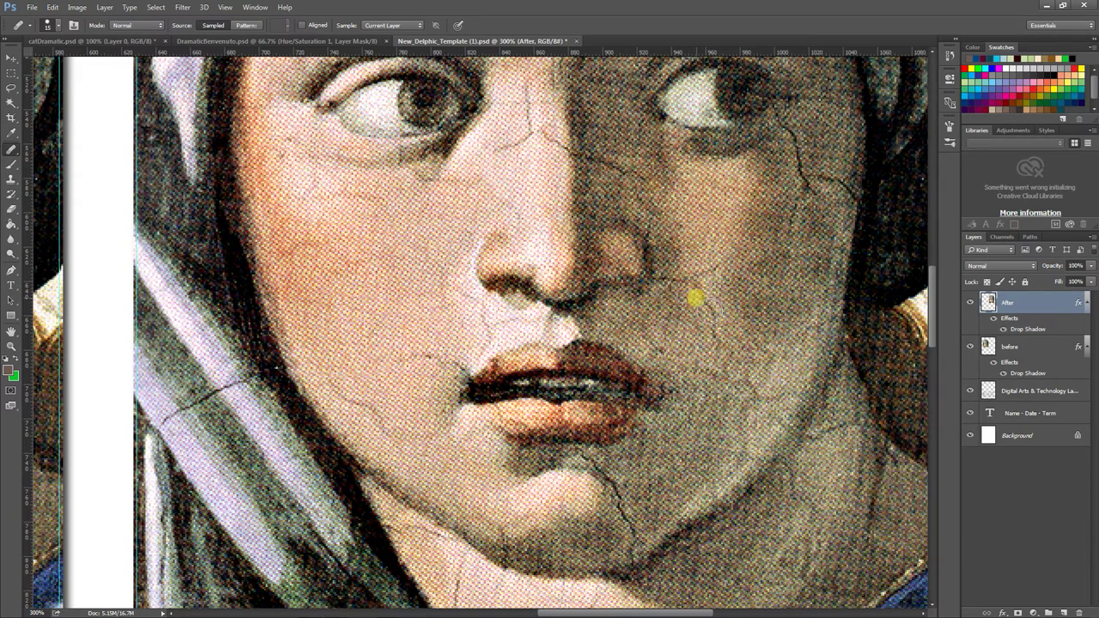
# Heal the fine crack between the nose and upper lip of the After portrait with the Spot Healing Brush
pyautogui.click(27, 150)
pyautogui.click(41, 147)
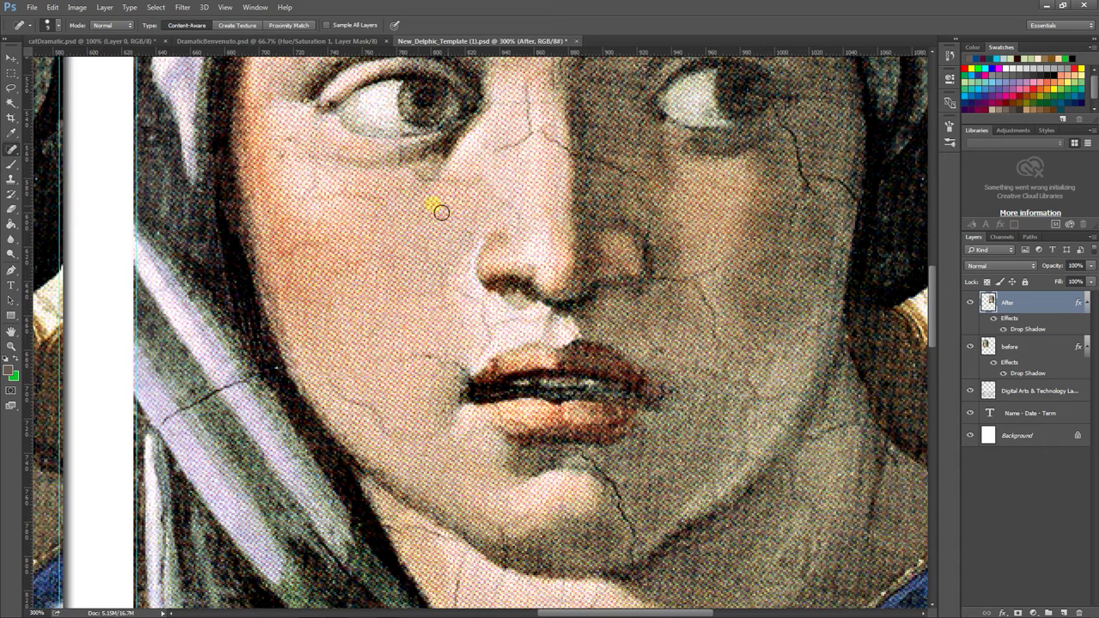
pyautogui.moveTo(467, 300)
pyautogui.mouseDown()
pyautogui.moveTo(491, 330)
pyautogui.moveTo(486, 354)
pyautogui.moveTo(519, 330)
pyautogui.moveTo(487, 340)
pyautogui.mouseUp()
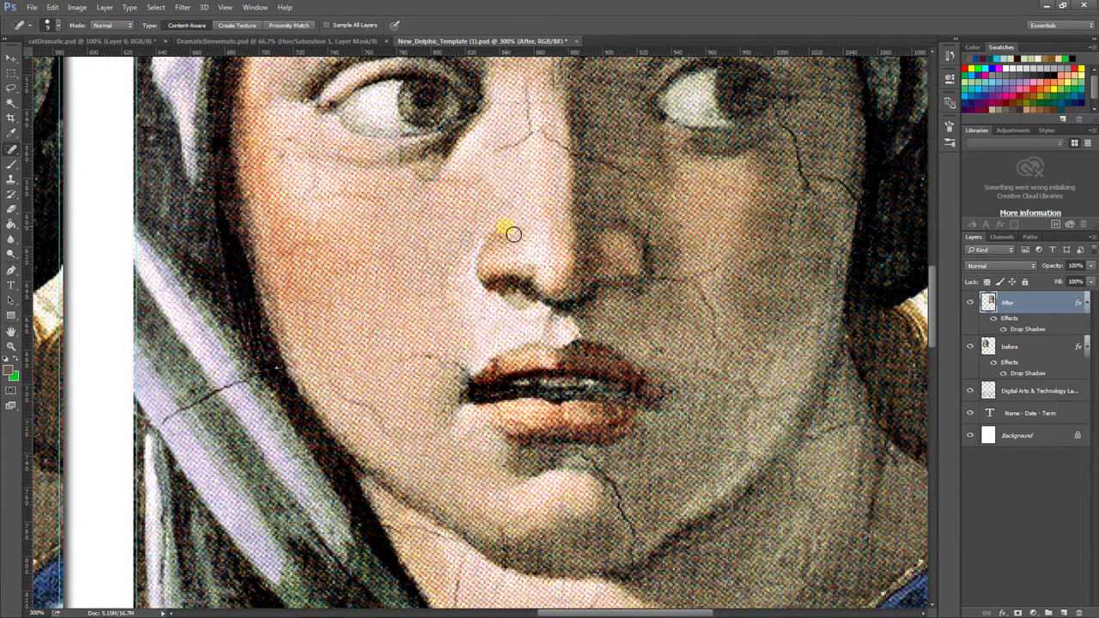
# Heal parts of the cracks across the After portrait's white headband and enlarge the Spot Healing Brush to 20 px
pyautogui.scroll(2, 496, 232)
pyautogui.moveTo(467, 324); pyautogui.dragTo(476, 434)
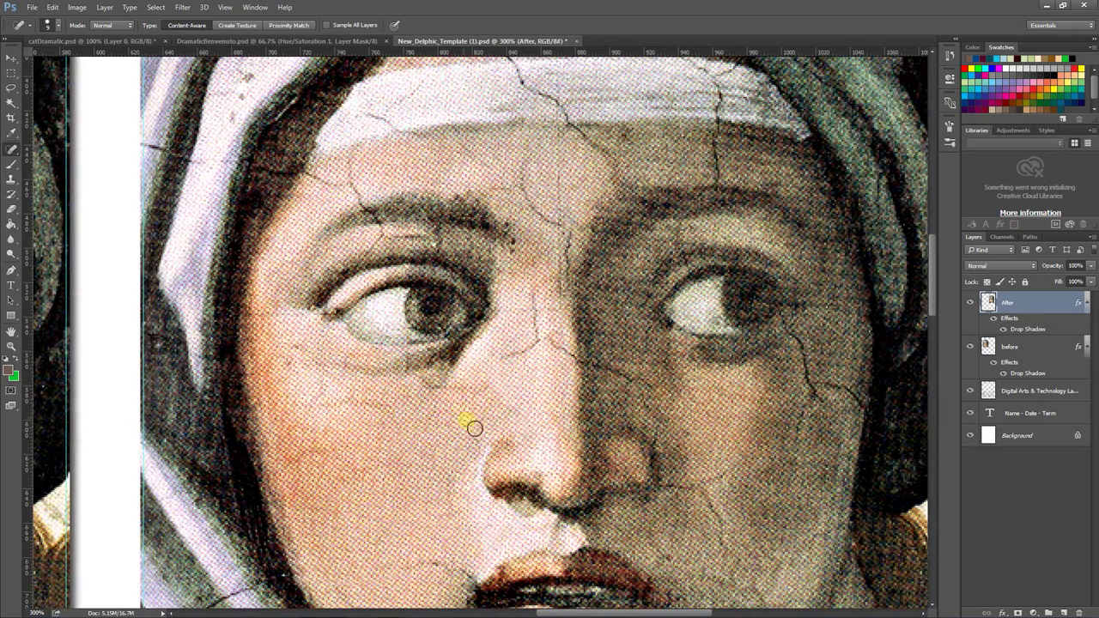
pyautogui.scroll(2, 674, 240)
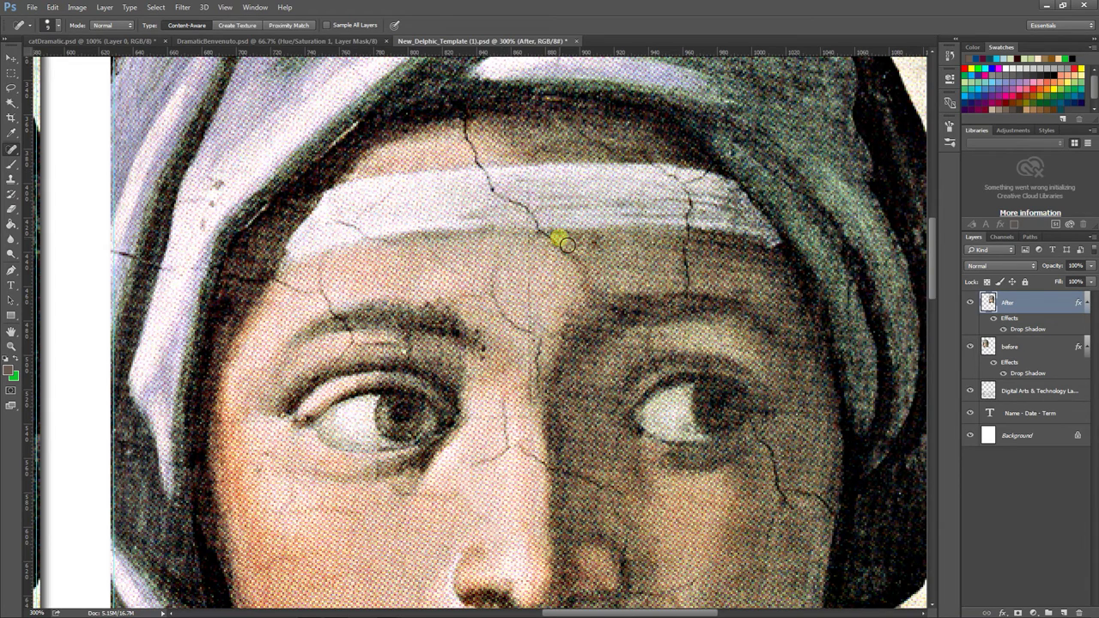
pyautogui.moveTo(566, 245); pyautogui.dragTo(496, 188)
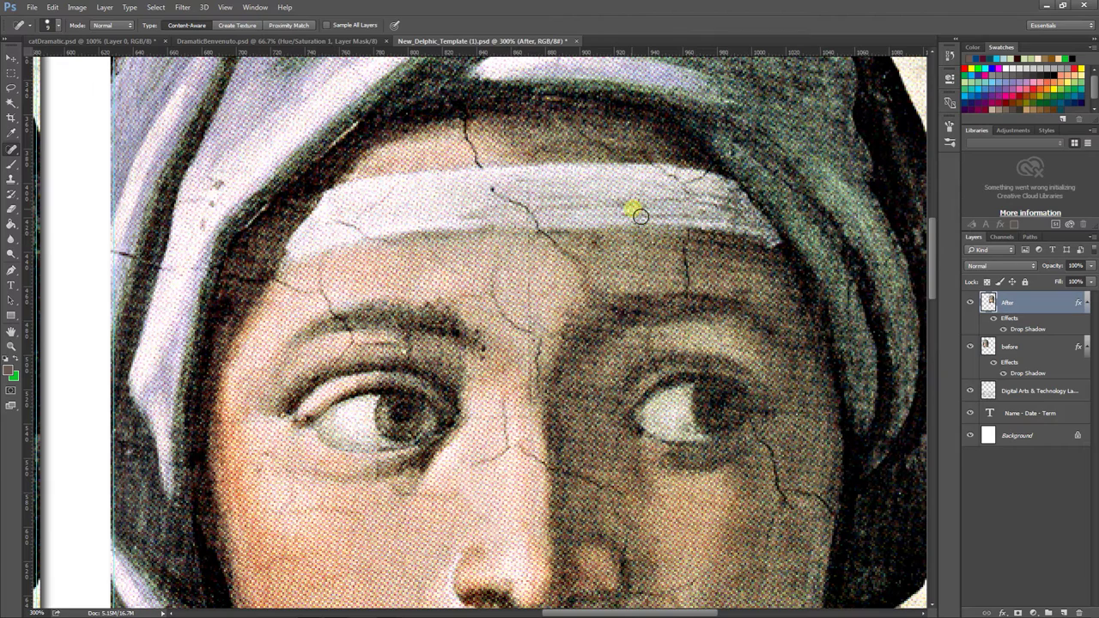
pyautogui.moveTo(641, 214)
pyautogui.mouseDown()
pyautogui.moveTo(695, 208)
pyautogui.moveTo(721, 231)
pyautogui.mouseUp()
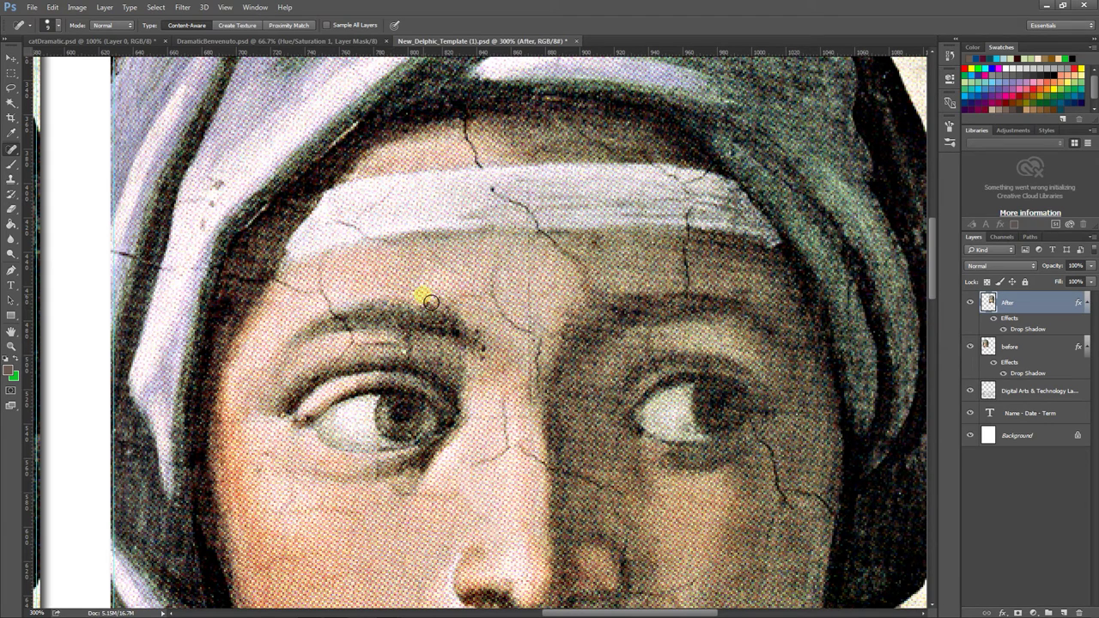
pyautogui.press(']')
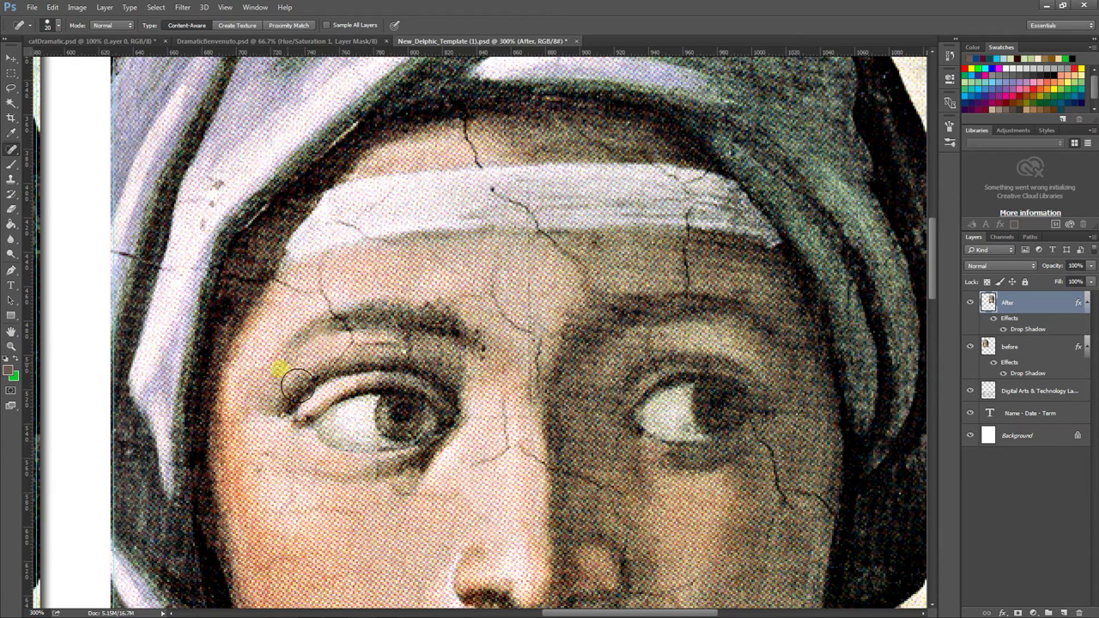
# Try healing the marks around the After portrait's left eyebrow and lower eyelid with the Spot Healing Brush
pyautogui.click(336, 352)
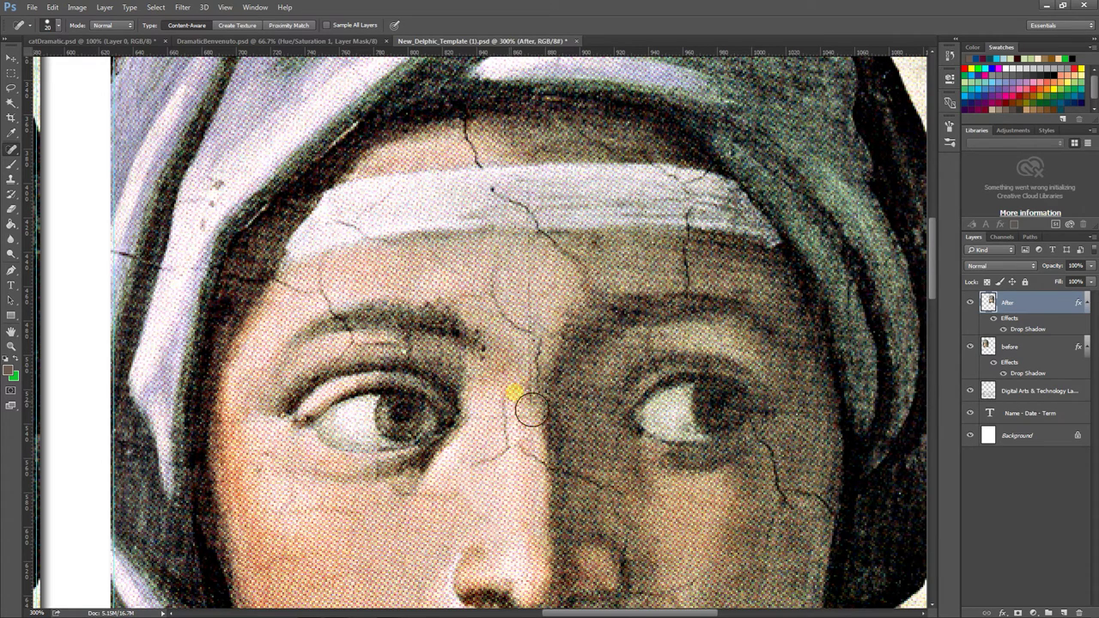
pyautogui.moveTo(311, 472); pyautogui.dragTo(409, 471)
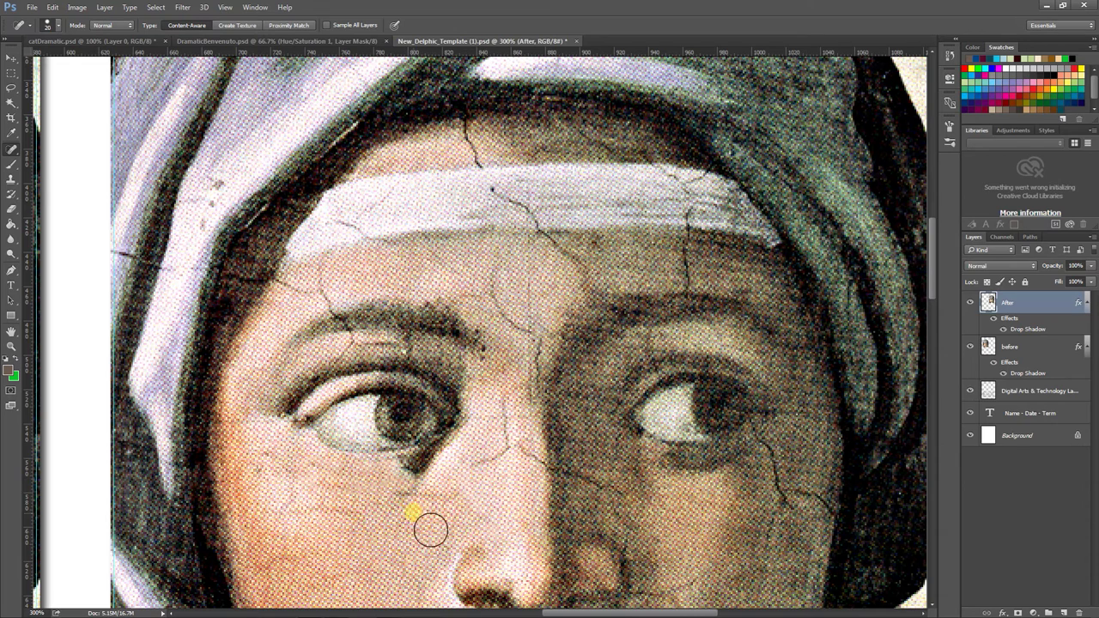
pyautogui.hotkey('ctrl', 'alt', 'z')
pyautogui.hotkey('ctrl', 'alt', 'z')
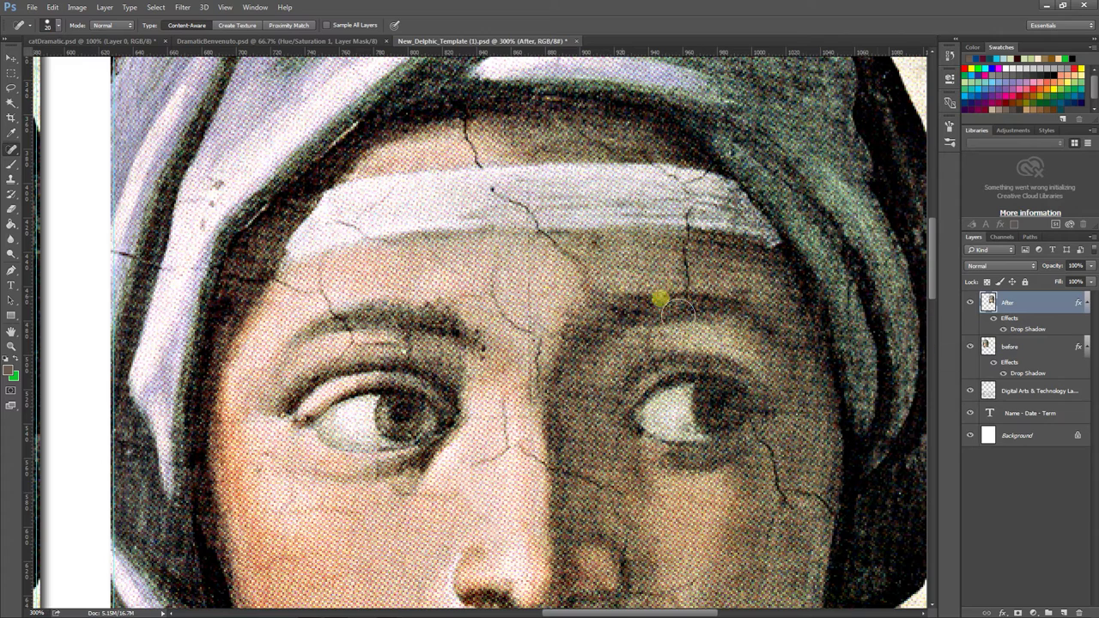
# Heal the dark spots on the left fold of the After portrait's headscarf with the 20 px Spot Healing Brush
pyautogui.click(212, 199)
pyautogui.click(200, 218)
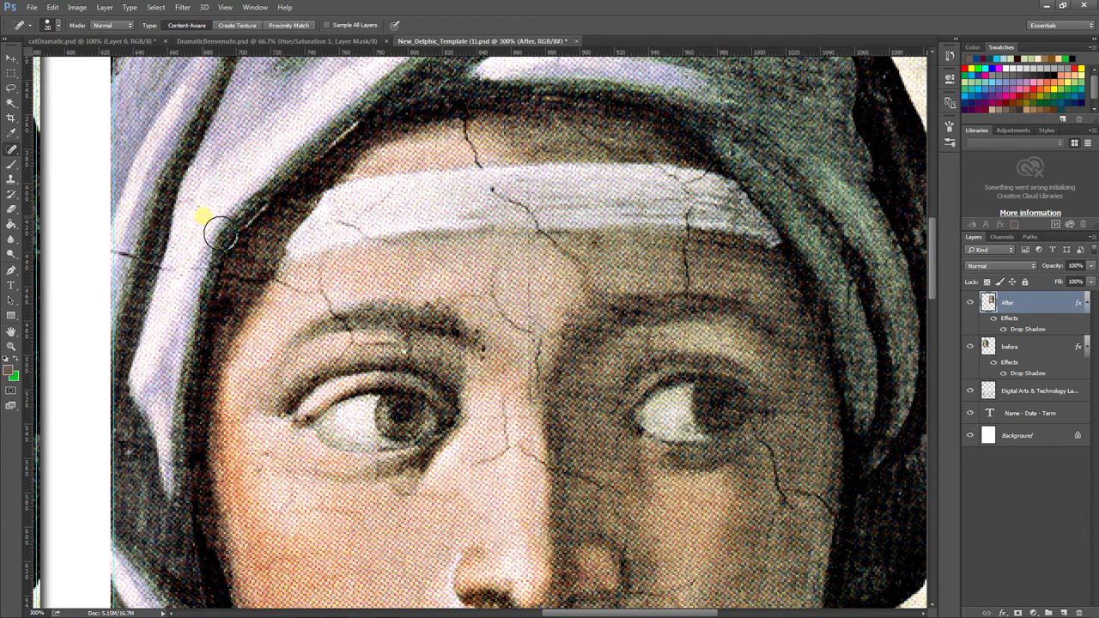
# Compare the before and After portraits side by side on the template page
pyautogui.hotkey('ctrl', '-')
pyautogui.hotkey('ctrl', '-')
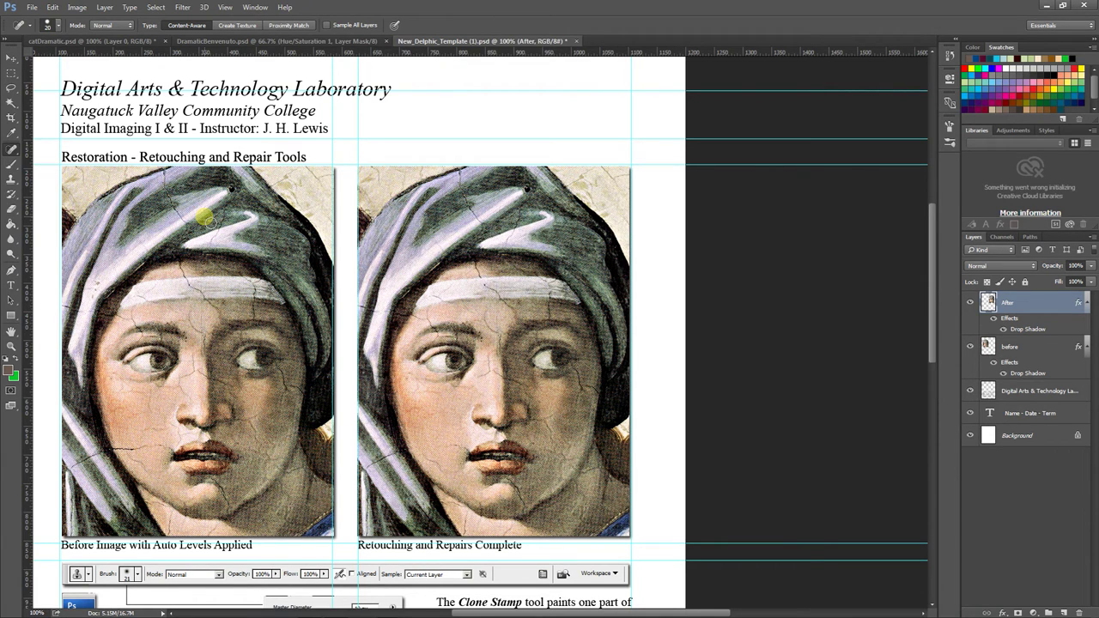
pyautogui.hotkey('ctrl', '-')
pyautogui.hotkey('ctrl', '-')
pyautogui.hotkey('ctrl', '+')
pyautogui.hotkey('ctrl', '+')
pyautogui.hotkey('ctrl', '+')
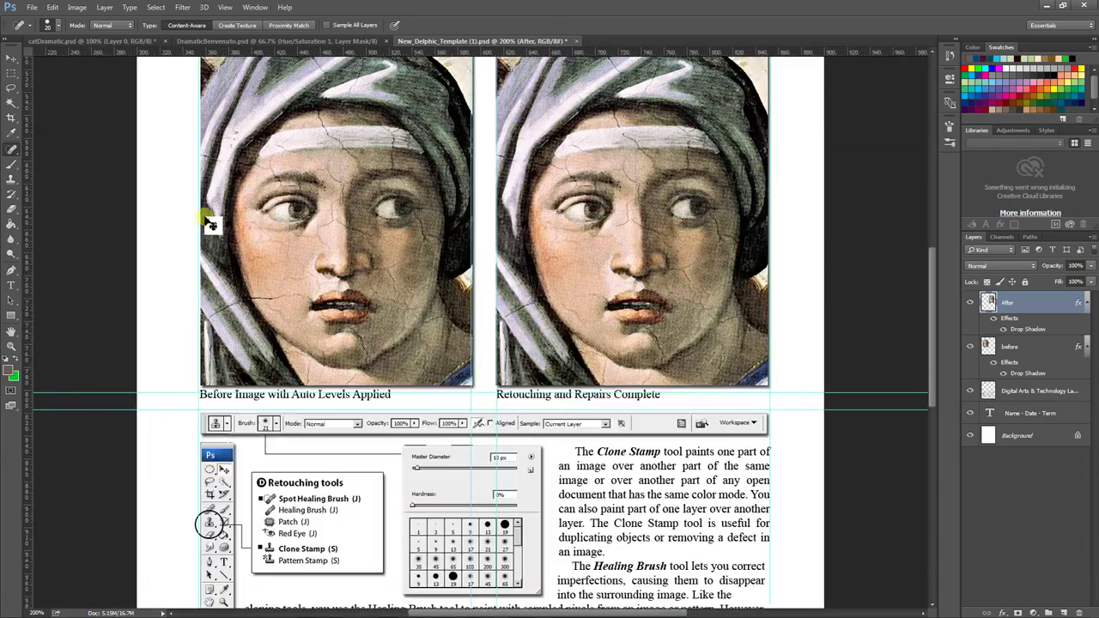
pyautogui.hotkey('ctrl', '+')
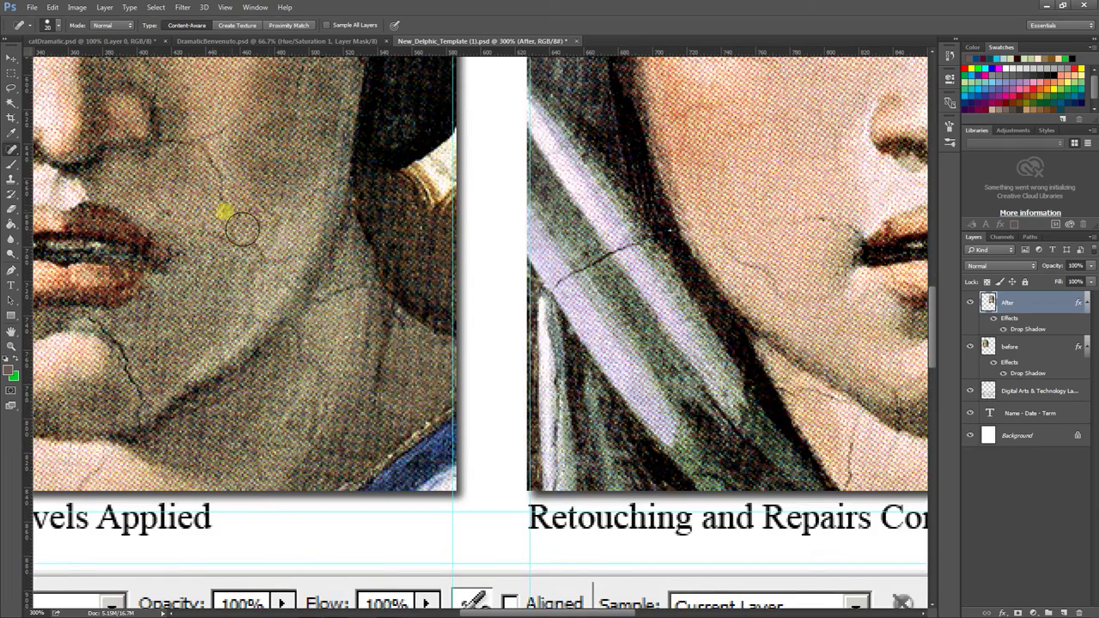
# Clone clean skin over the dark crack below the After portrait's right eye, using the Clone Stamp at 10 px
pyautogui.moveTo(624, 248); pyautogui.dragTo(183, 290)
pyautogui.moveTo(651, 263); pyautogui.dragTo(617, 300)
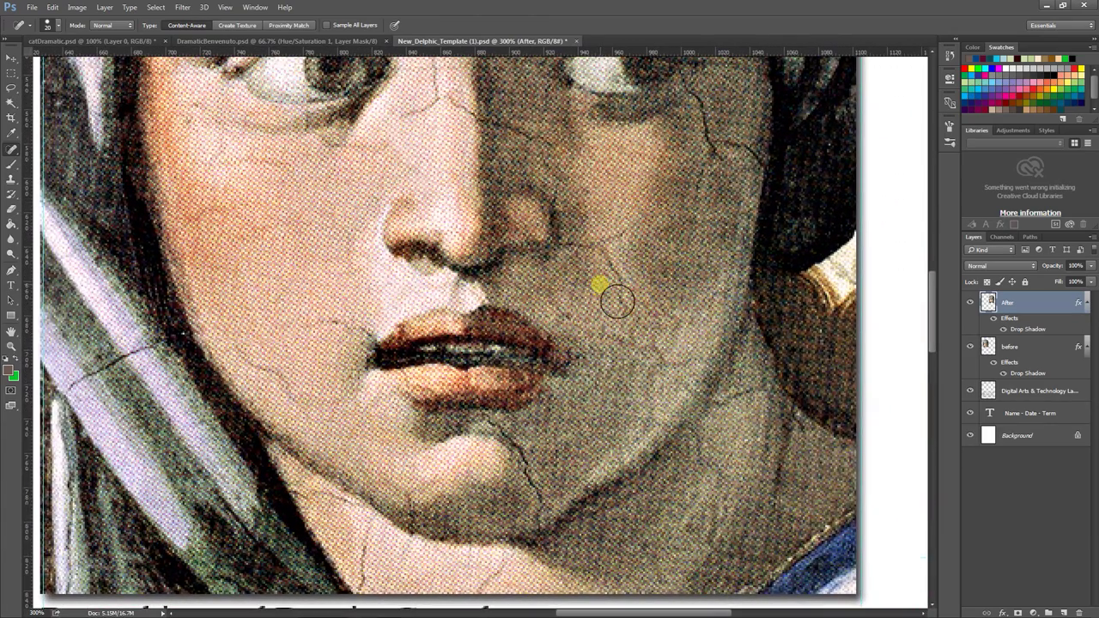
pyautogui.click(11, 178)
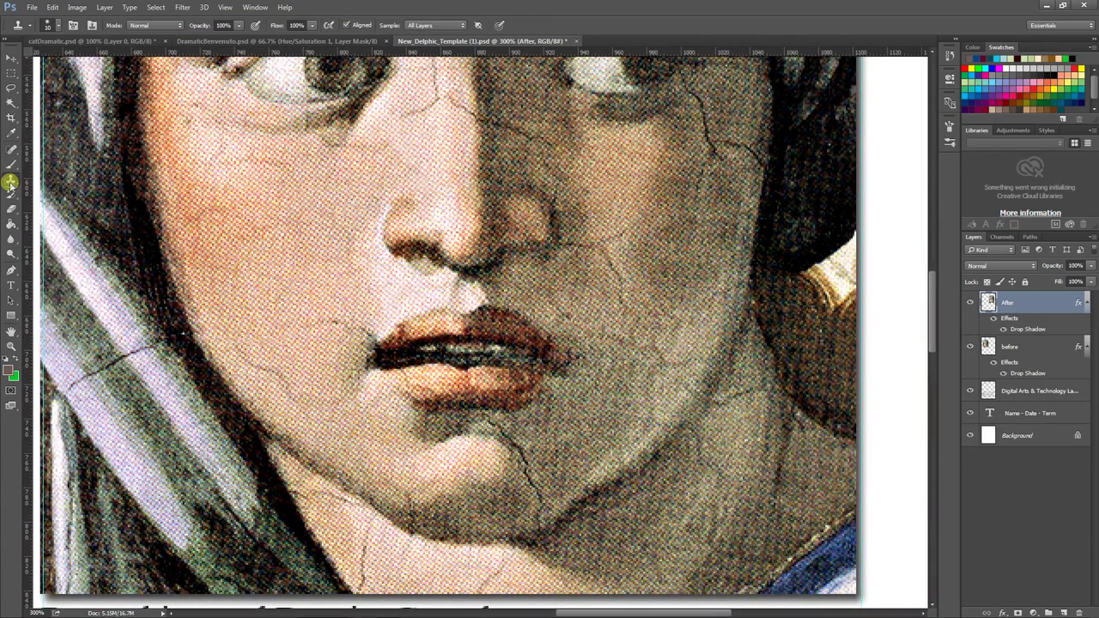
pyautogui.moveTo(655, 171); pyautogui.dragTo(610, 245)
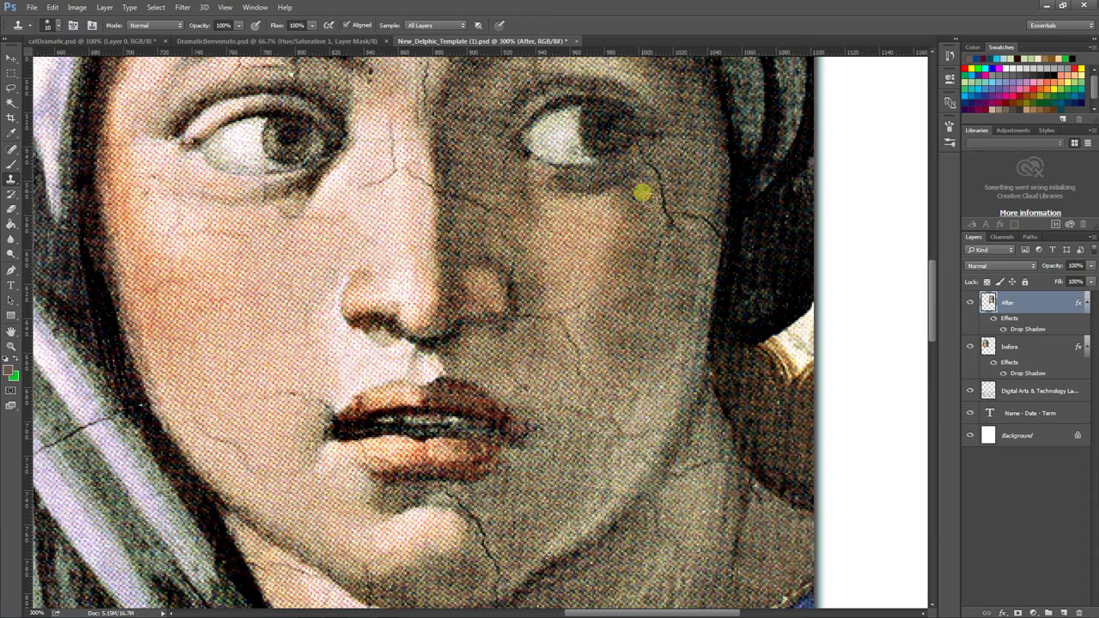
pyautogui.moveTo(658, 178)
pyautogui.mouseDown()
pyautogui.moveTo(672, 223)
pyautogui.moveTo(656, 206)
pyautogui.moveTo(681, 235)
pyautogui.moveTo(669, 227)
pyautogui.moveTo(691, 200)
pyautogui.moveTo(683, 222)
pyautogui.moveTo(712, 228)
pyautogui.moveTo(697, 198)
pyautogui.moveTo(724, 247)
pyautogui.moveTo(646, 266)
pyautogui.moveTo(727, 225)
pyautogui.moveTo(723, 243)
pyautogui.moveTo(661, 278)
pyautogui.moveTo(629, 265)
pyautogui.moveTo(687, 289)
pyautogui.moveTo(662, 280)
pyautogui.moveTo(639, 244)
pyautogui.moveTo(656, 245)
pyautogui.moveTo(640, 311)
pyautogui.mouseUp()
pyautogui.keyDown('alt'); pyautogui.click(650, 192); pyautogui.keyUp('alt')
pyautogui.click(663, 215)
pyautogui.keyDown('alt'); pyautogui.click(682, 194); pyautogui.keyUp('alt')
pyautogui.click(679, 211)
pyautogui.click(685, 214)
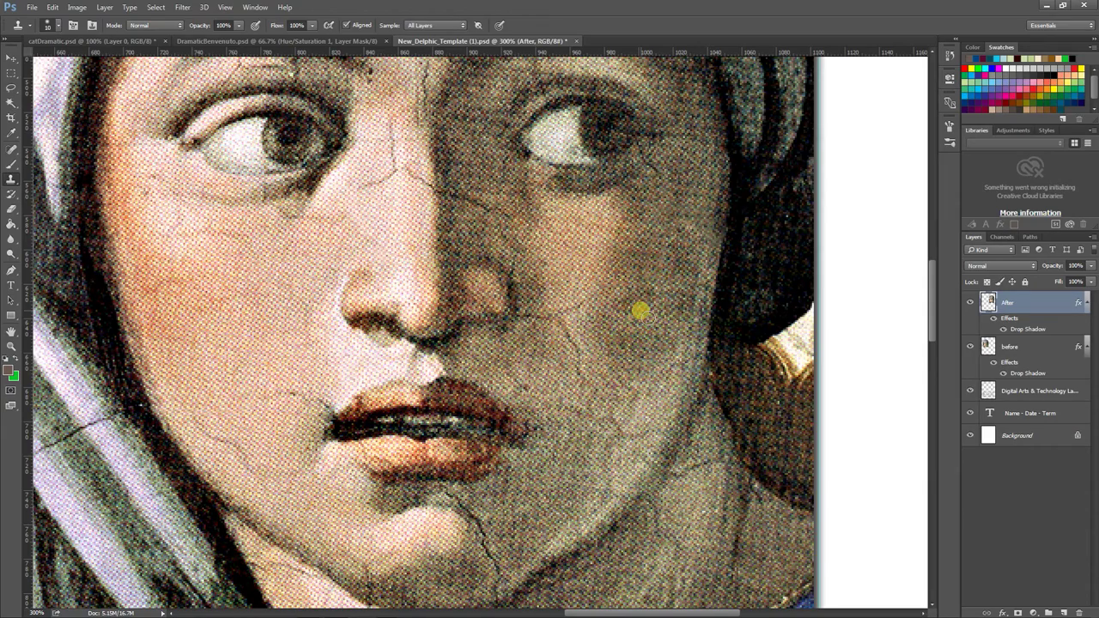
# Switch to the catDramatic document and enlarge the Clone Stamp brush to 35 px over the fur between the cat's eyes
pyautogui.scroll(2, 640, 311)
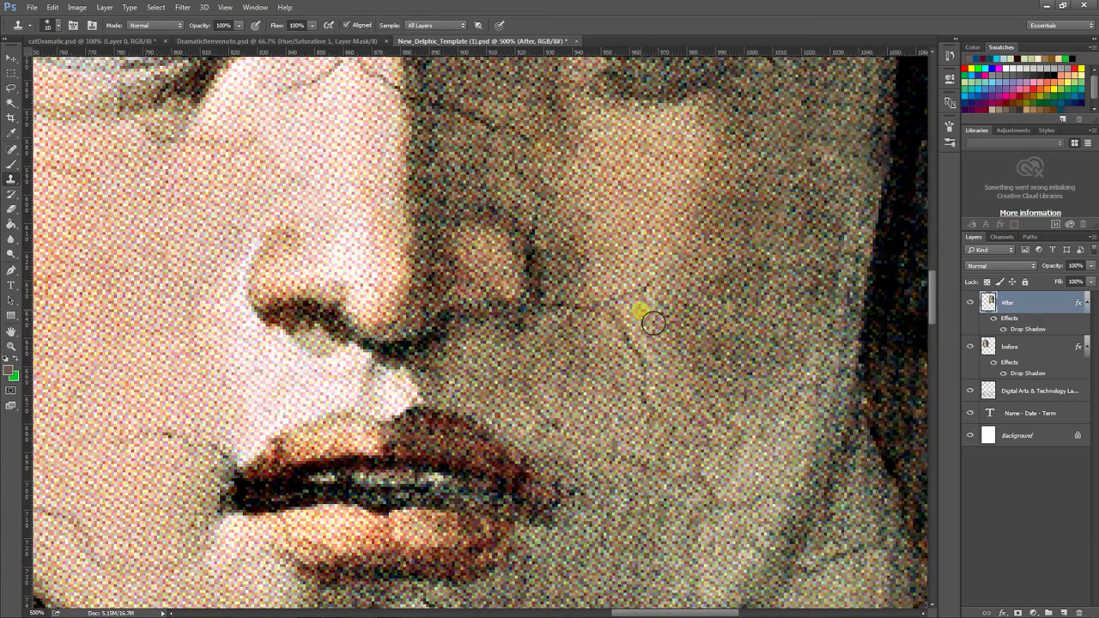
pyautogui.click(50, 40)
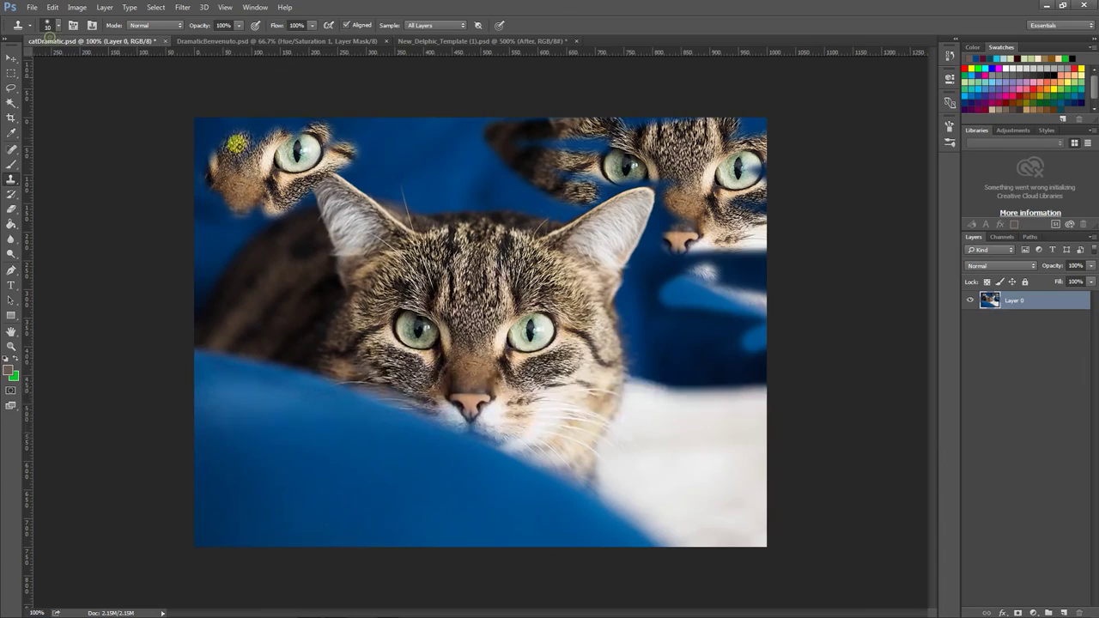
pyautogui.scroll(6, 348, 206)
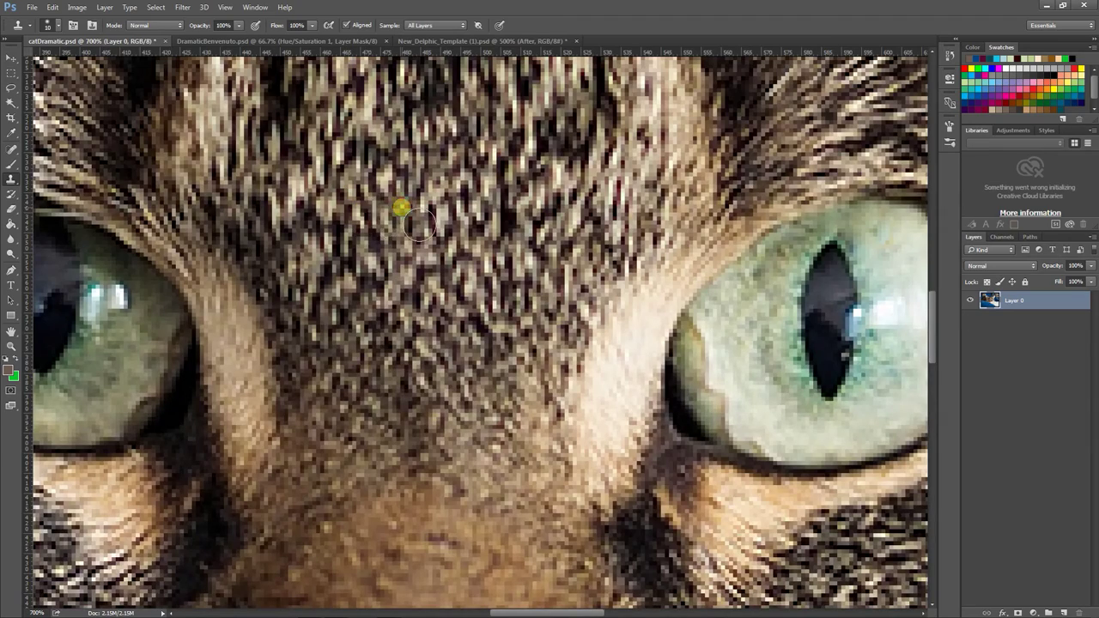
pyautogui.press(']')
pyautogui.press(']')
pyautogui.press(']')
pyautogui.press(']')
pyautogui.press(']')
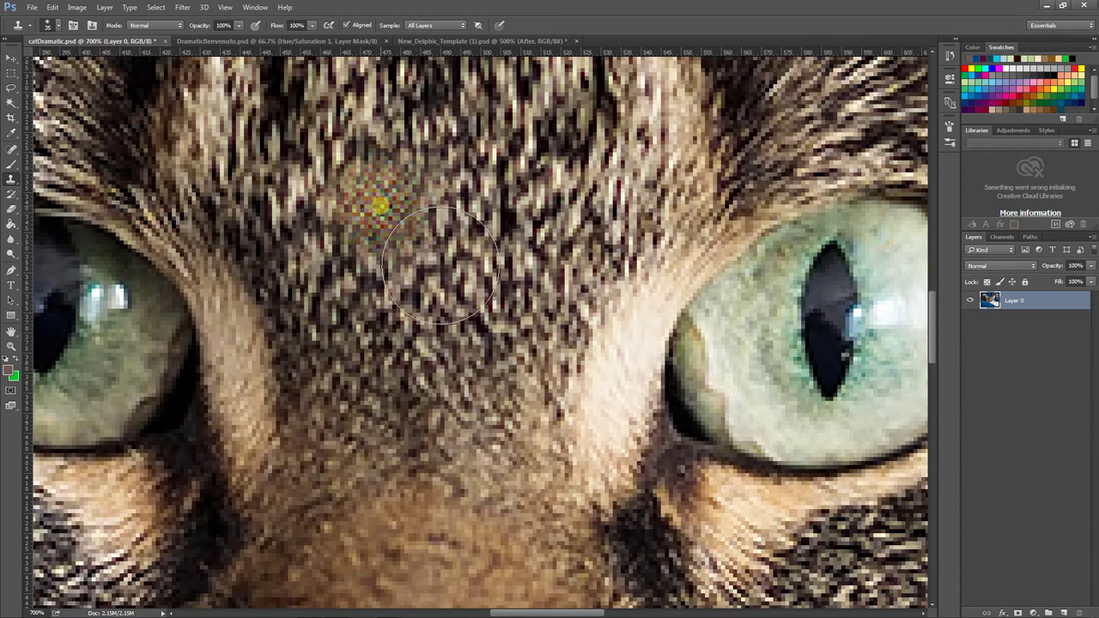
# Switch to the Move tool and examine the halftone dot pattern around the After portrait's nose and cheek in New_Delphic_Template
pyautogui.click(11, 55)
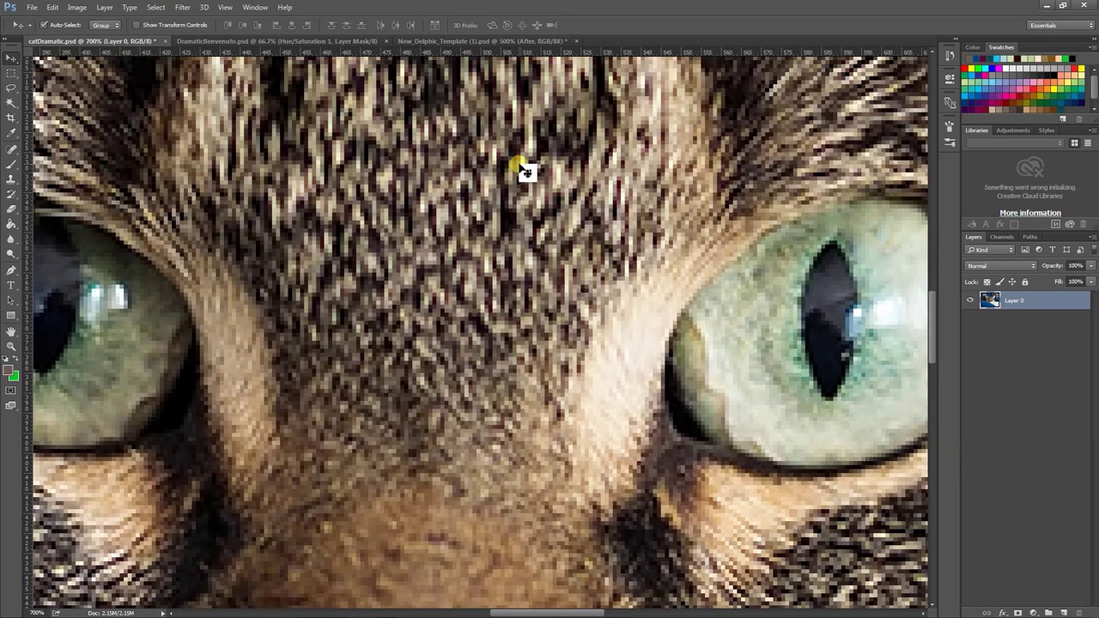
pyautogui.click(505, 40)
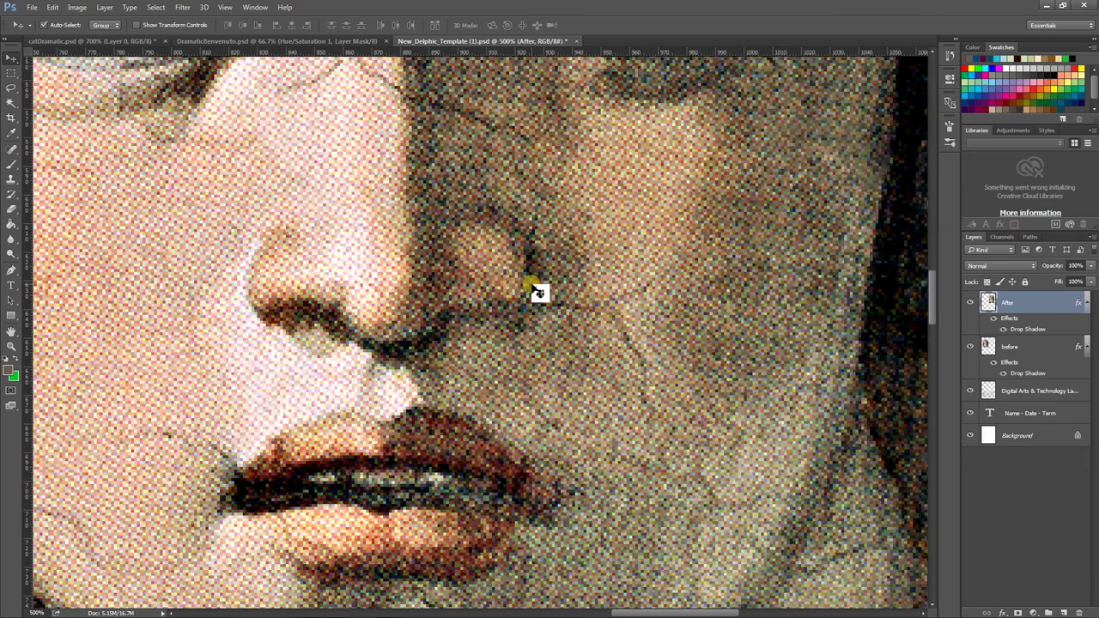
pyautogui.scroll(1, 539, 293)
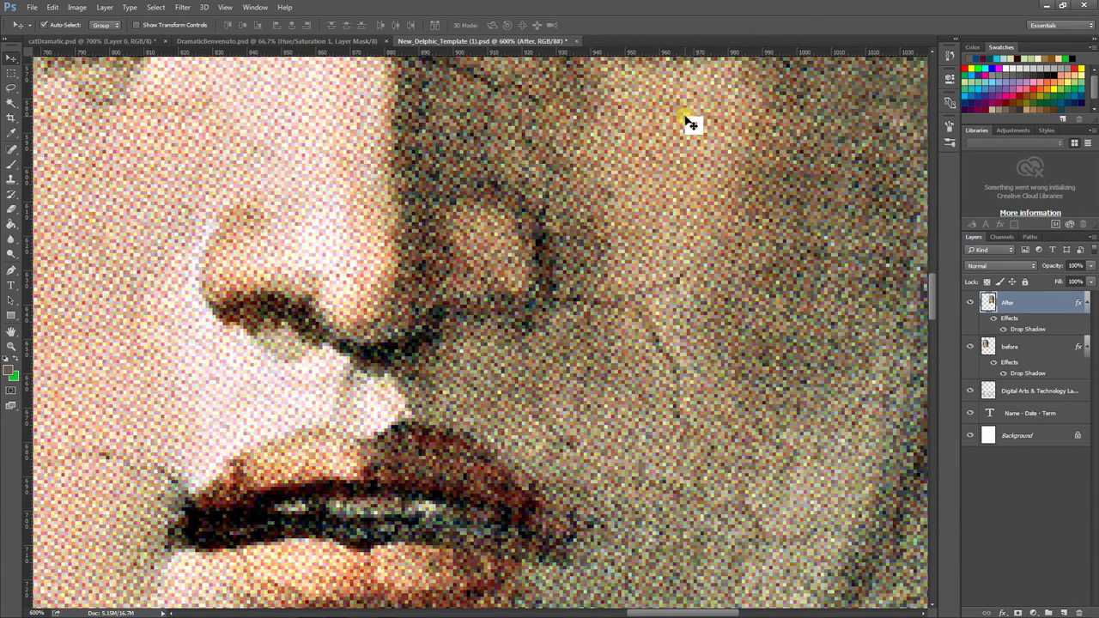
pyautogui.moveTo(188, 350); pyautogui.dragTo(516, 369)
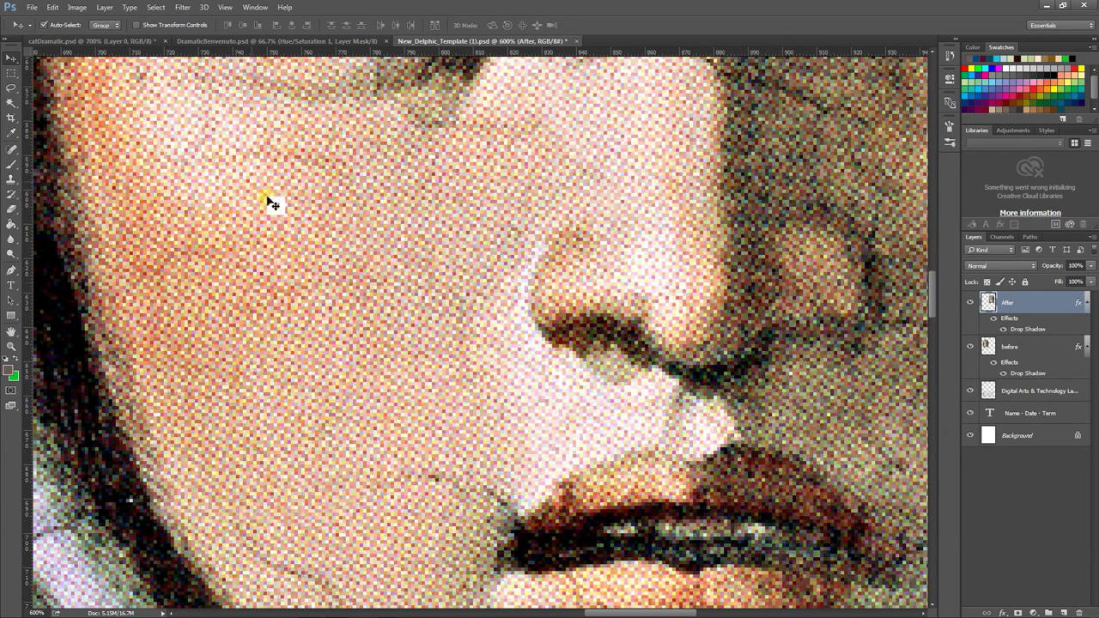
# Return to the catDramatic document and sample the fur between the cat's eyes with the Clone Stamp
pyautogui.click(115, 40)
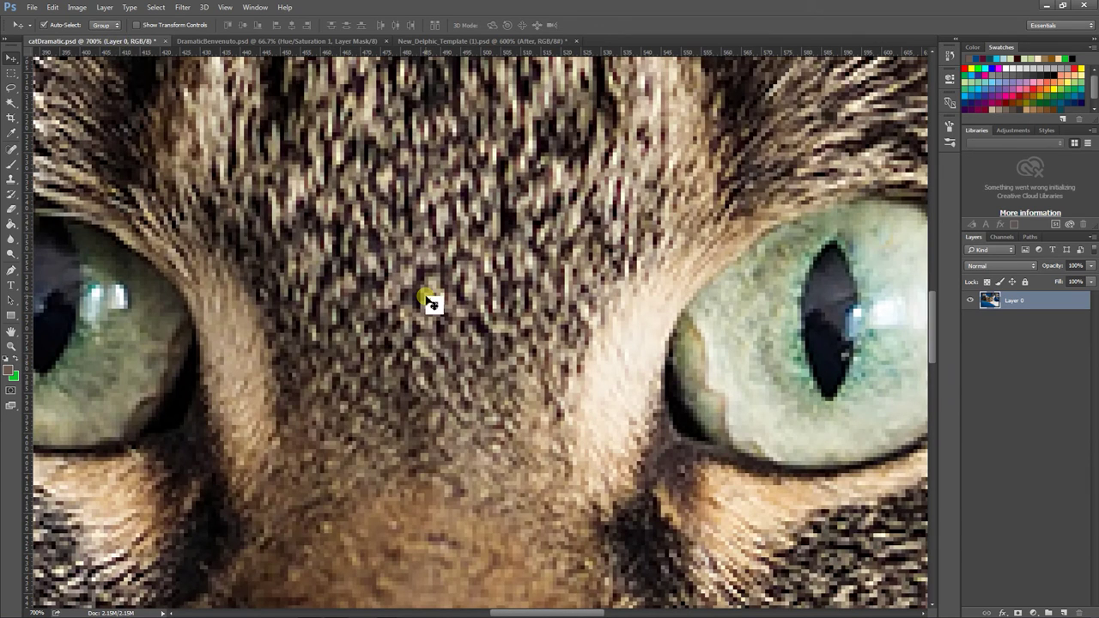
pyautogui.moveTo(400, 318); pyautogui.dragTo(481, 299)
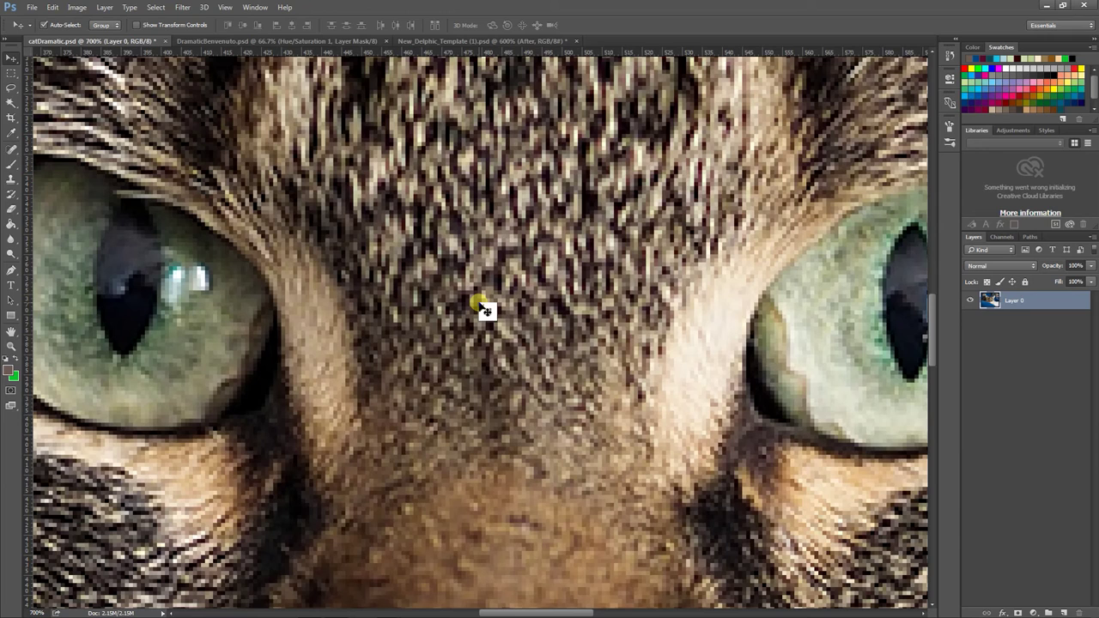
pyautogui.click(11, 178)
pyautogui.keyDown('alt'); pyautogui.click(478, 225); pyautogui.keyUp('alt')
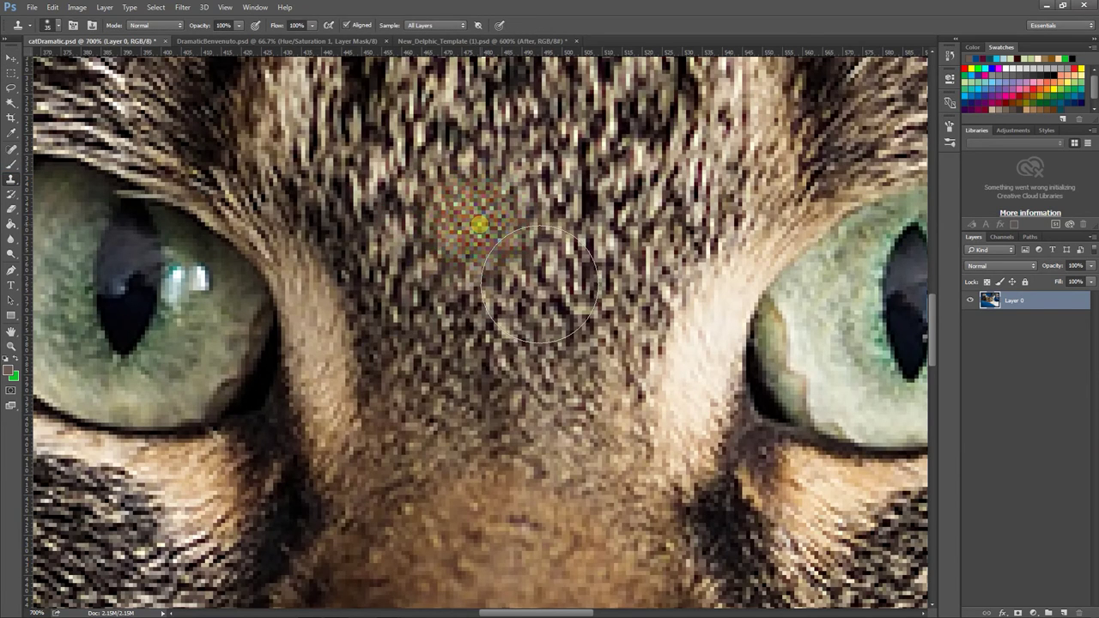
# Set the Clone Stamp brush to 70 px with 100% hardness and resample the fur above the cat's left eye
pyautogui.press(']')
pyautogui.press(']')
pyautogui.press(']')
pyautogui.press(']')
pyautogui.press(']')
pyautogui.keyDown('alt'); pyautogui.click(258, 154); pyautogui.keyUp('alt')
pyautogui.click(53, 25)
pyautogui.moveTo(103, 86); pyautogui.dragTo(147, 91)
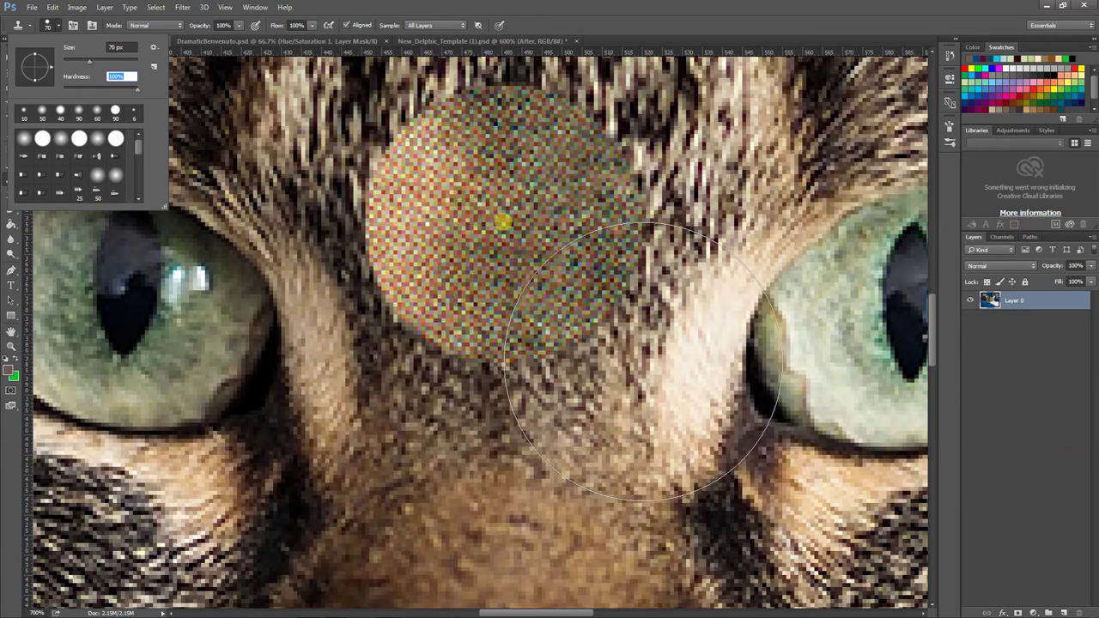
# Compare the edge of the hard Clone Stamp preview over the fur between the cat's eyes with its edge over the plain blue background
pyautogui.click(572, 9)
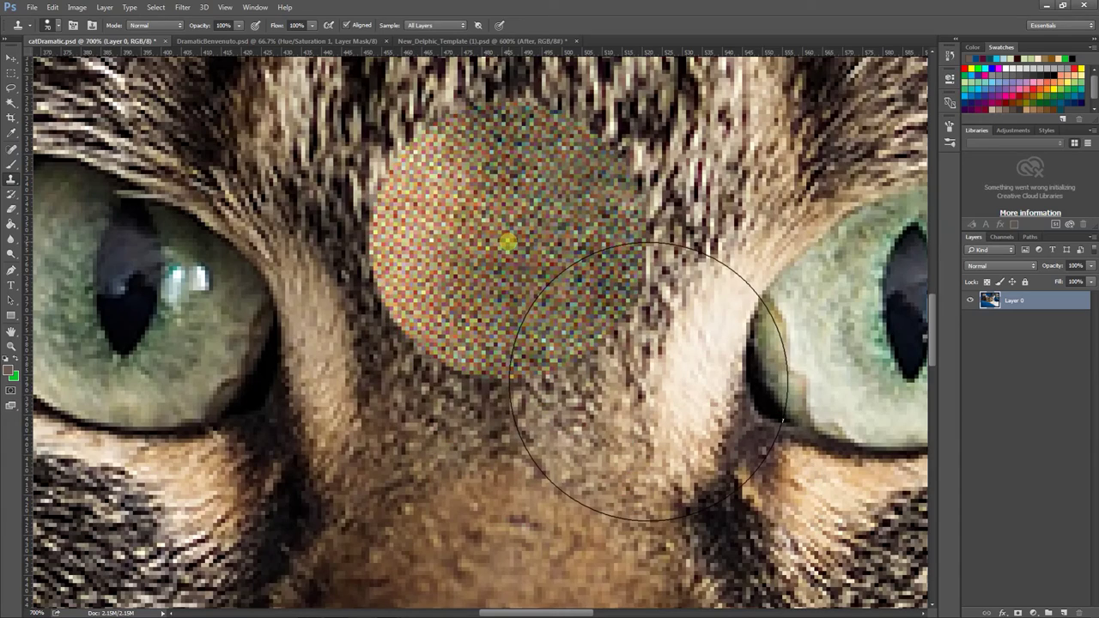
pyautogui.hotkey('ctrl', '+')
pyautogui.hotkey('ctrl', '+')
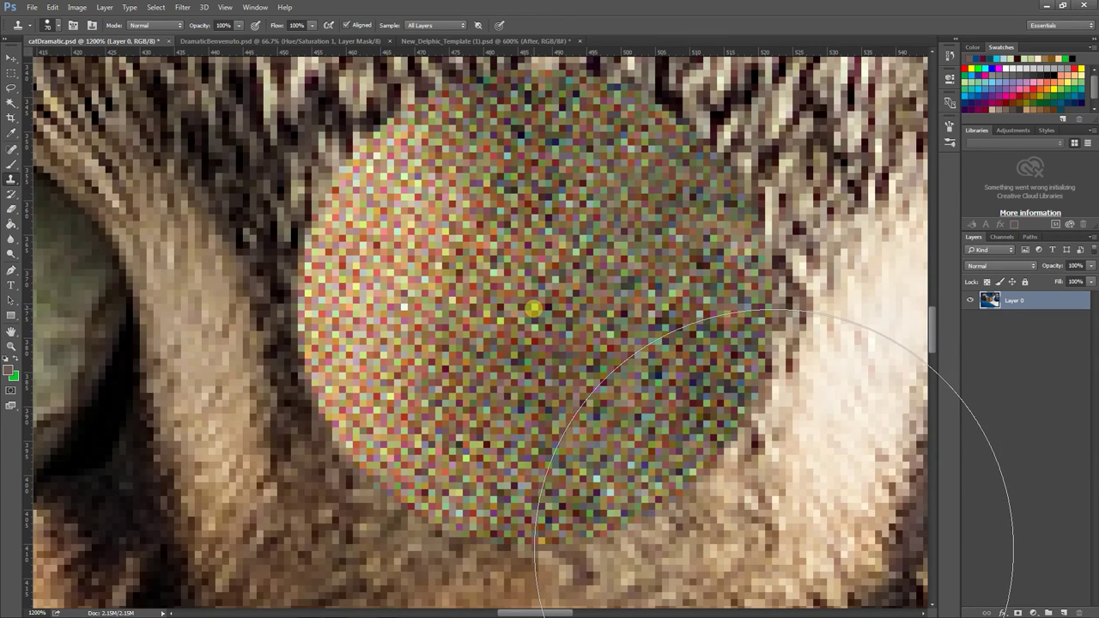
pyautogui.scroll(-3, 533, 308)
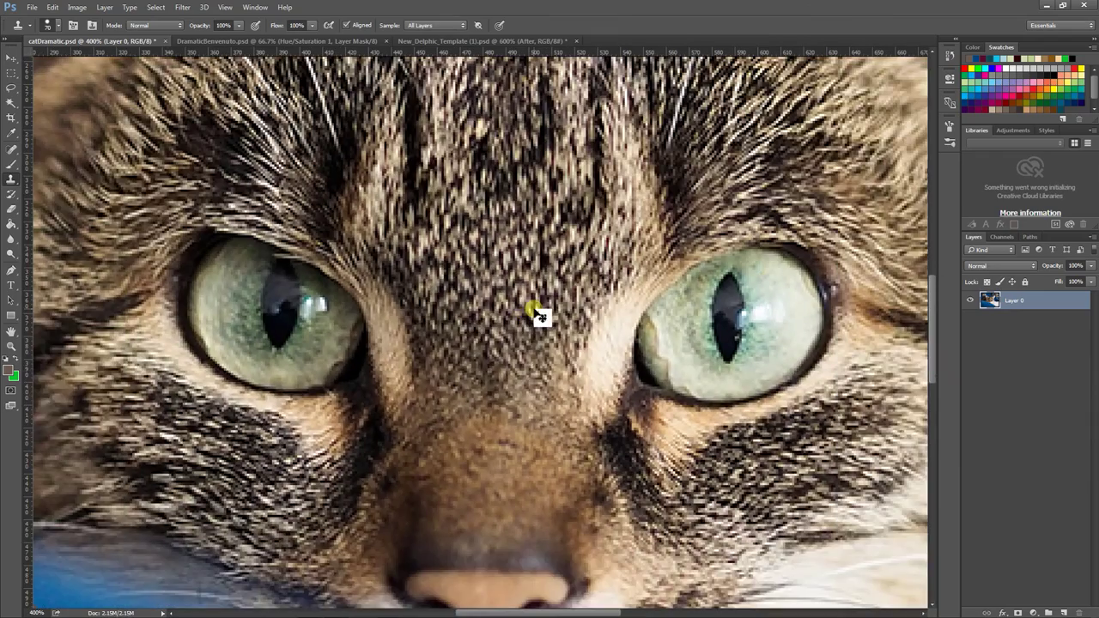
pyautogui.keyDown('alt'); pyautogui.click(533, 309); pyautogui.keyUp('alt')
pyautogui.moveTo(403, 399); pyautogui.dragTo(480, 263)
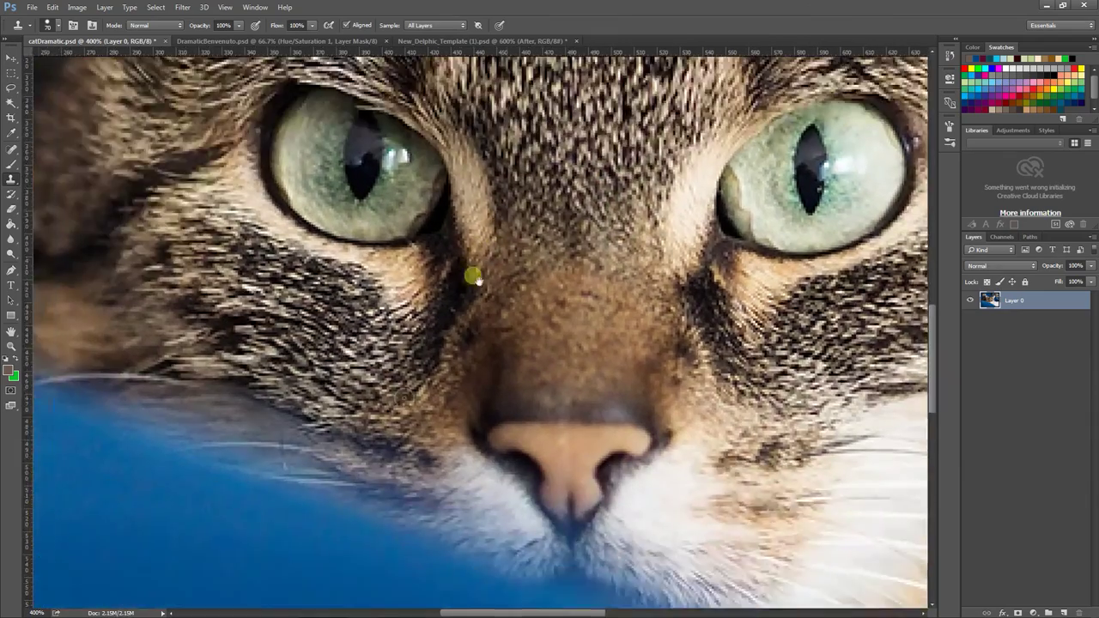
pyautogui.moveTo(360, 410); pyautogui.dragTo(560, 263)
pyautogui.moveTo(401, 455); pyautogui.dragTo(510, 319)
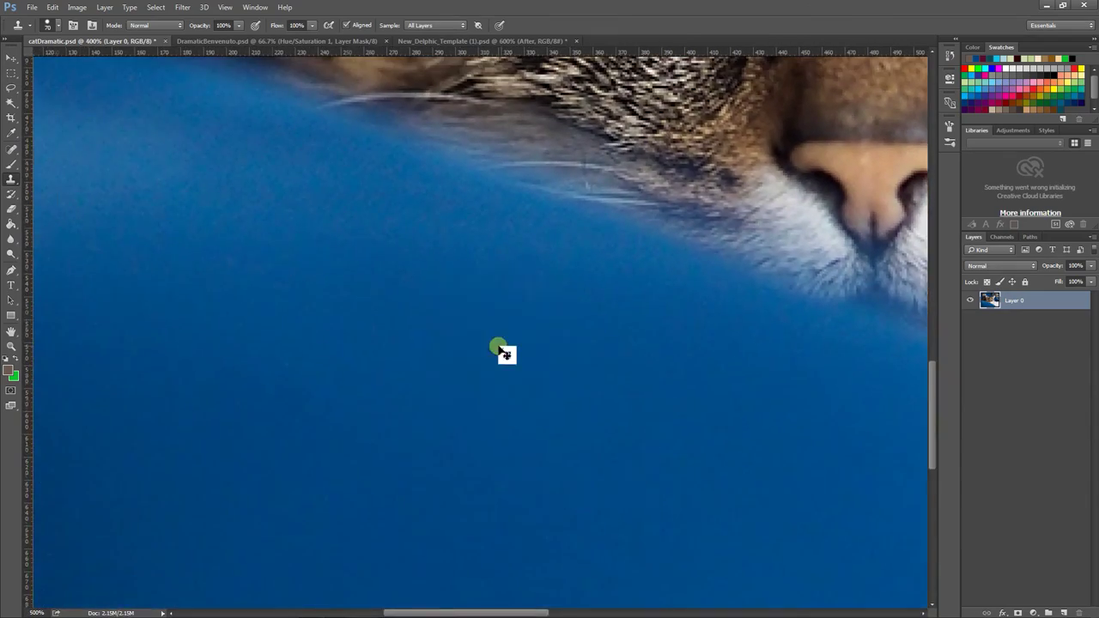
pyautogui.hotkey('ctrl', '+')
pyautogui.hotkey('ctrl', '+')
pyautogui.hotkey('ctrl', '+')
pyautogui.hotkey('ctrl', '+')
pyautogui.hotkey('ctrl', '+')
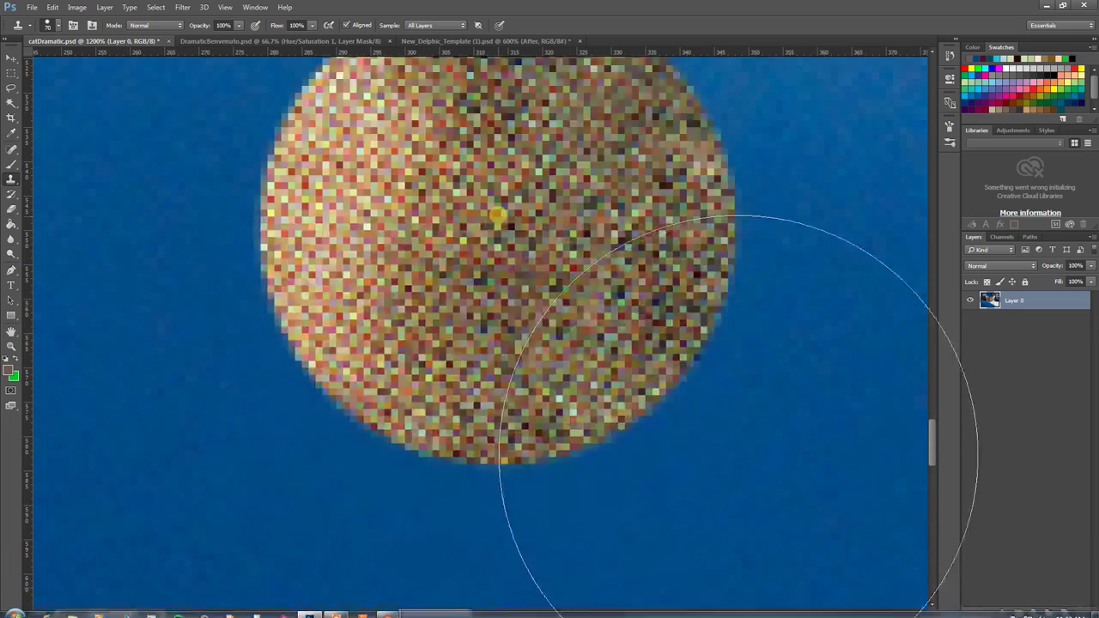
# Switch to New_Delphic_Template and reduce the Clone Stamp brush to 30 px over the skin between the After portrait's nose and mouth
pyautogui.click(488, 40)
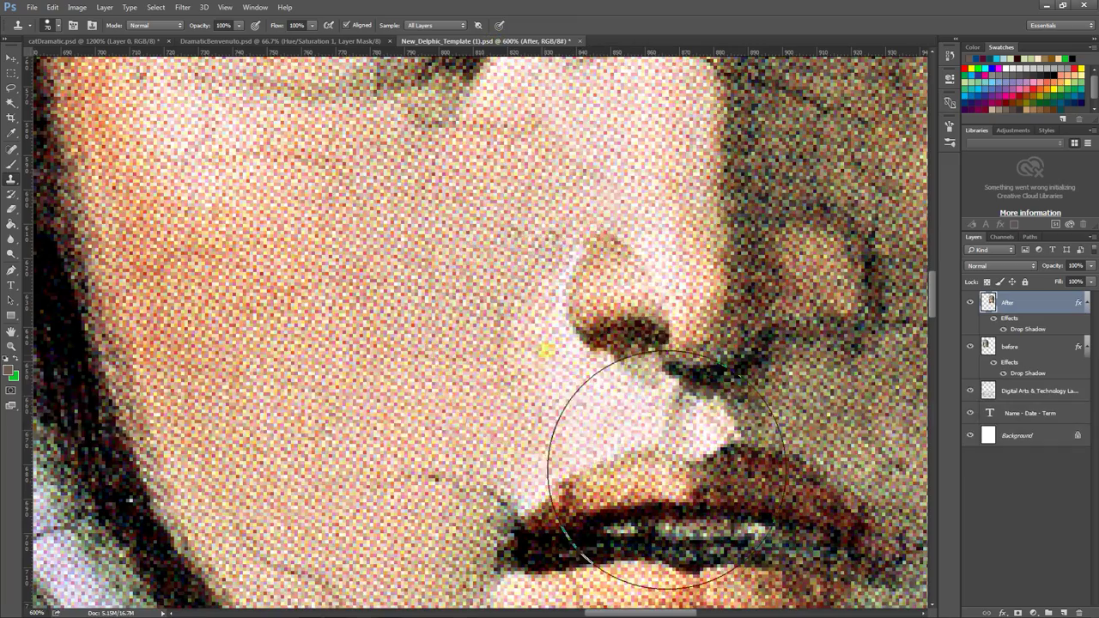
pyautogui.scroll(-4, 543, 369)
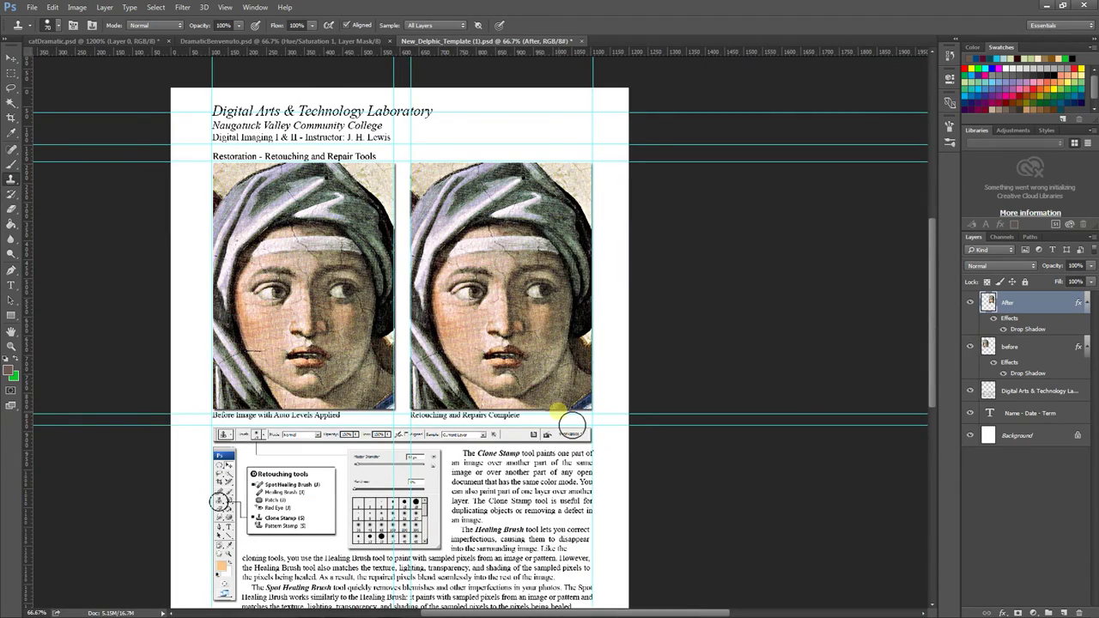
pyautogui.scroll(2, 558, 415)
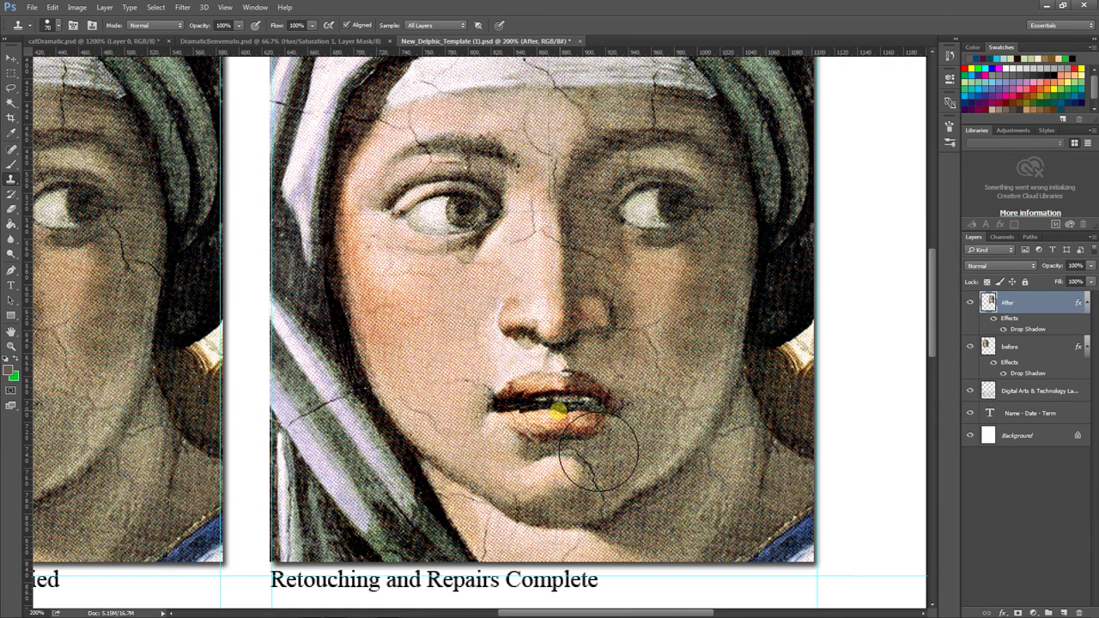
pyautogui.moveTo(397, 336); pyautogui.dragTo(415, 332)
pyautogui.press('[')
pyautogui.press('[')
pyautogui.press('[')
pyautogui.press('[')
pyautogui.press('[')
pyautogui.press('[')
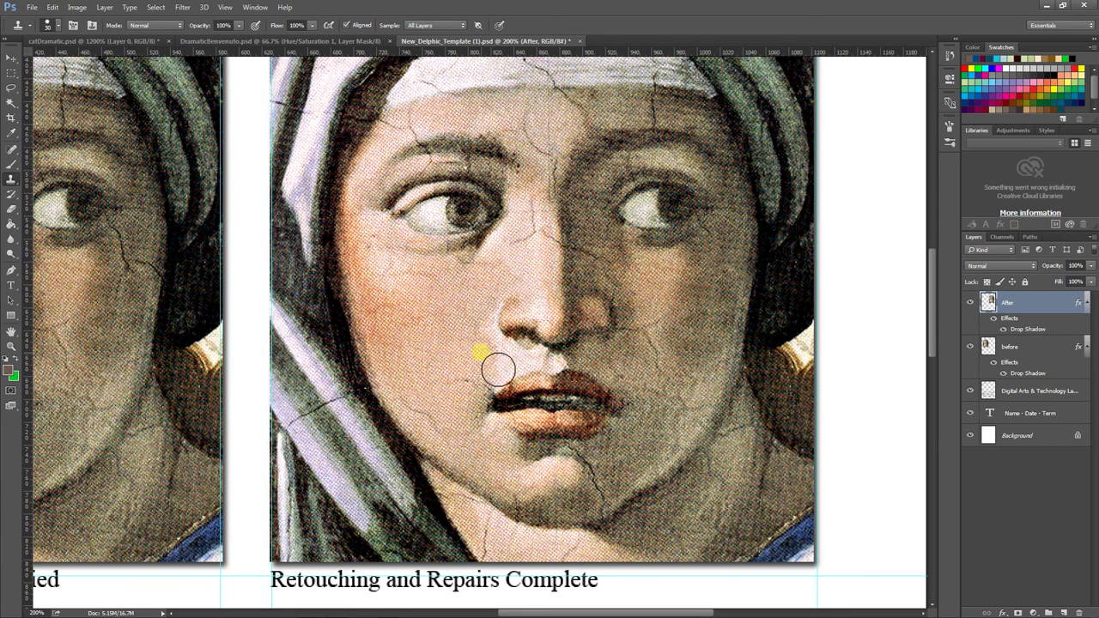
pyautogui.moveTo(498, 372); pyautogui.dragTo(503, 361)
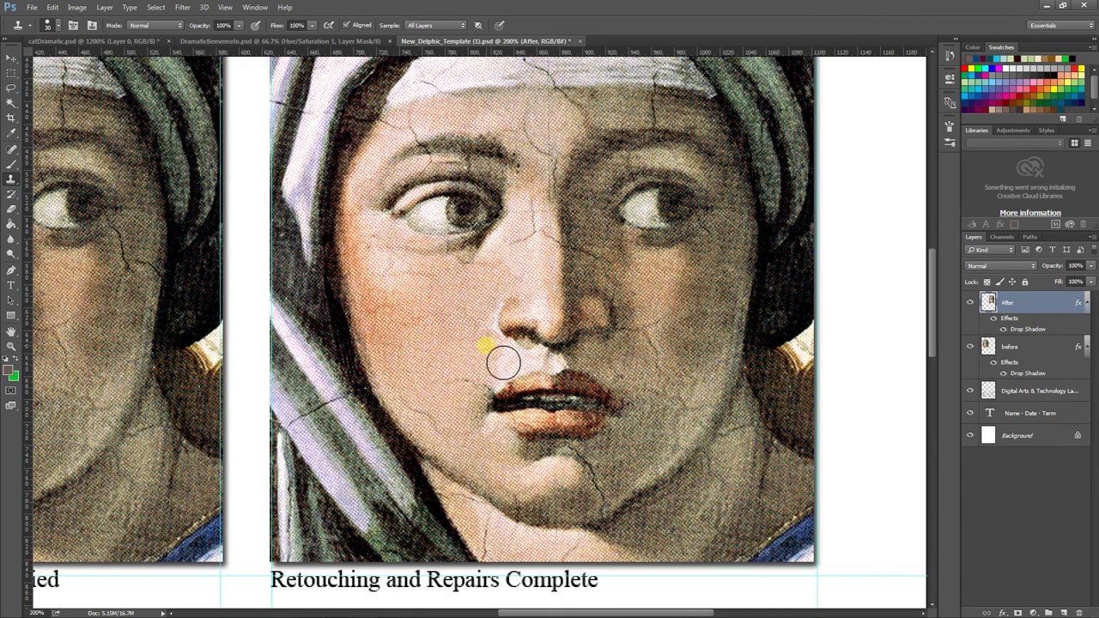